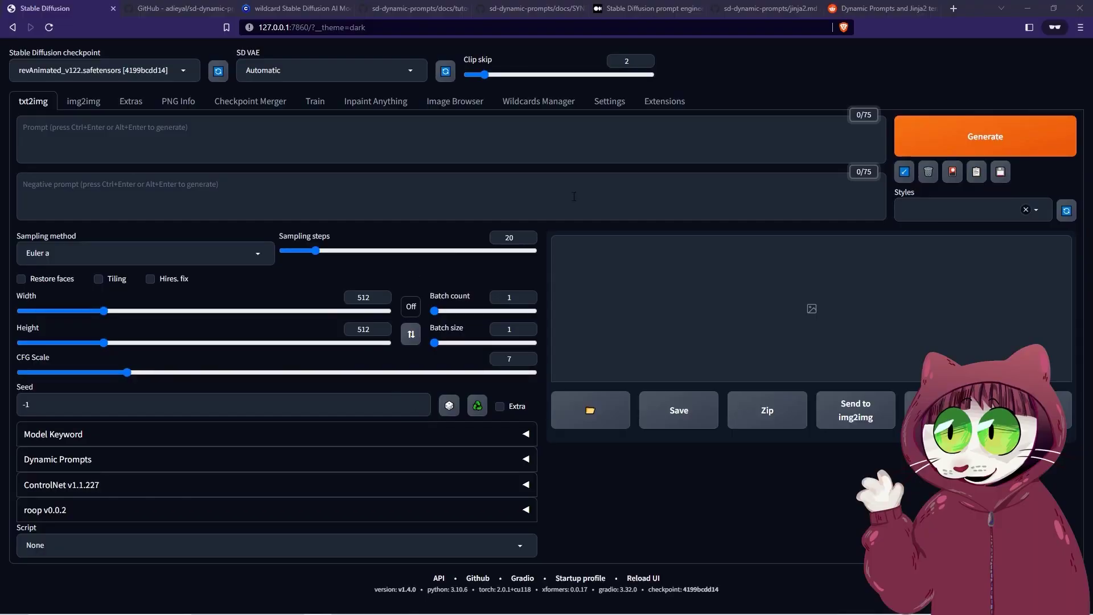
Load the list of available extensions, search it for "dynamic prompts", and return to the installed extensions
left_click(664, 108)
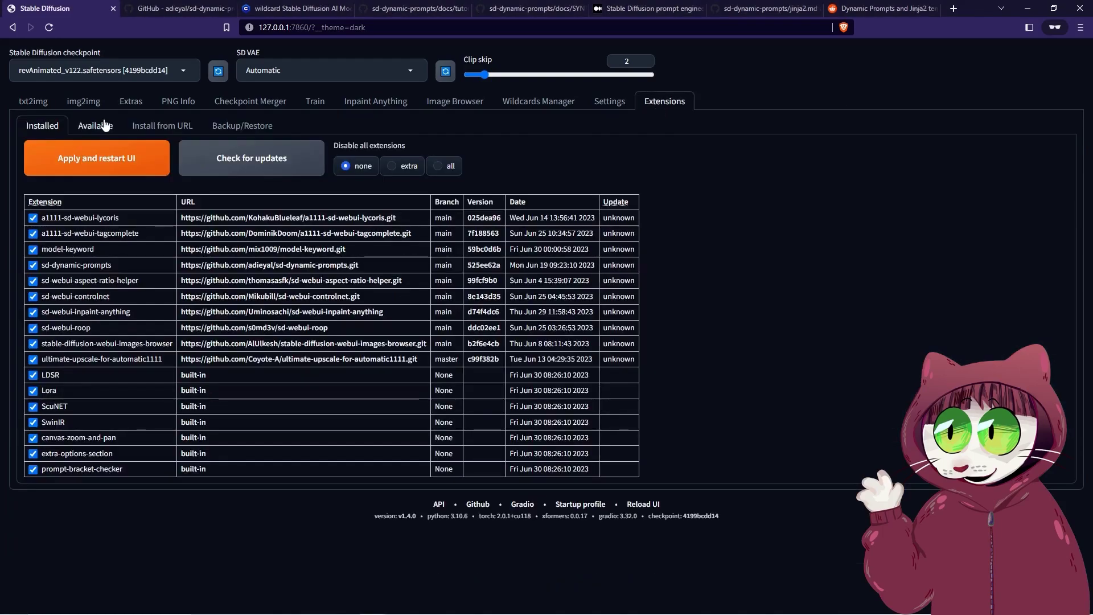
left_click(88, 126)
left_click(89, 168)
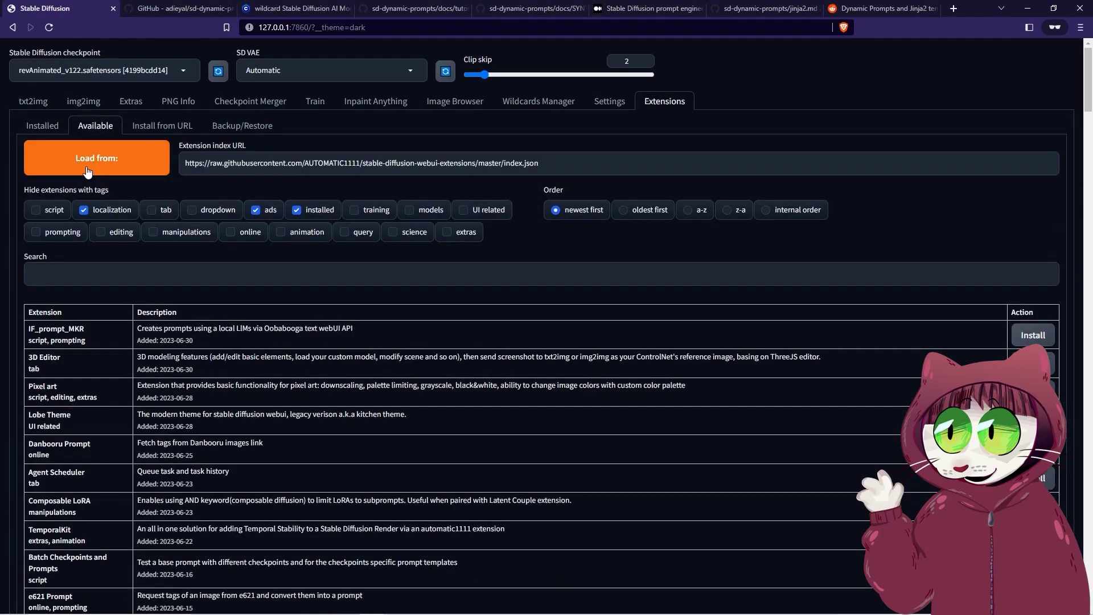
left_click(62, 274)
type("dyna")
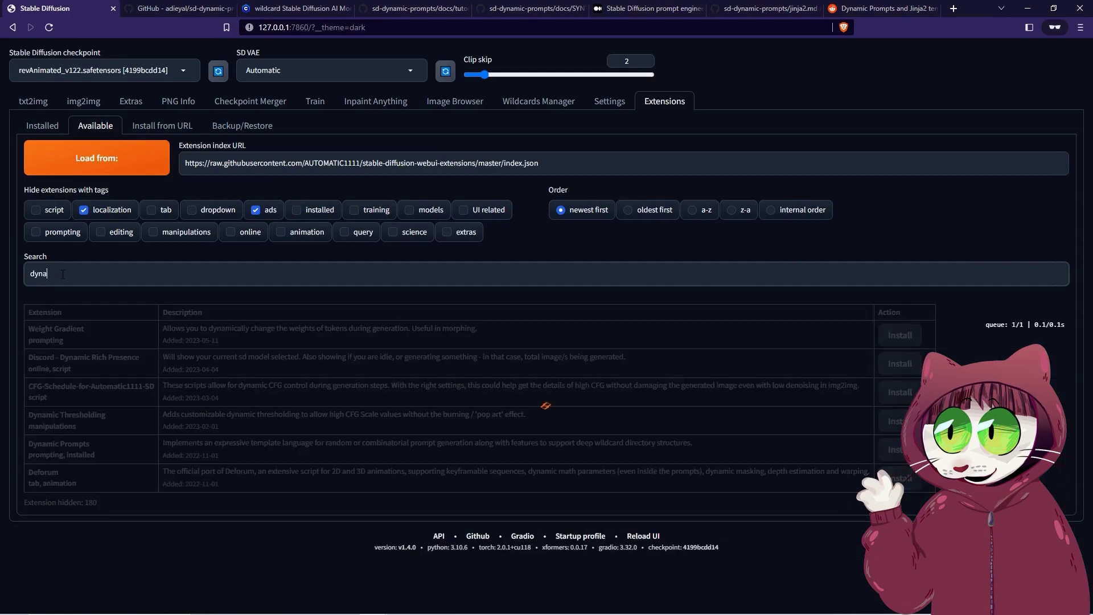
type("mic prompts")
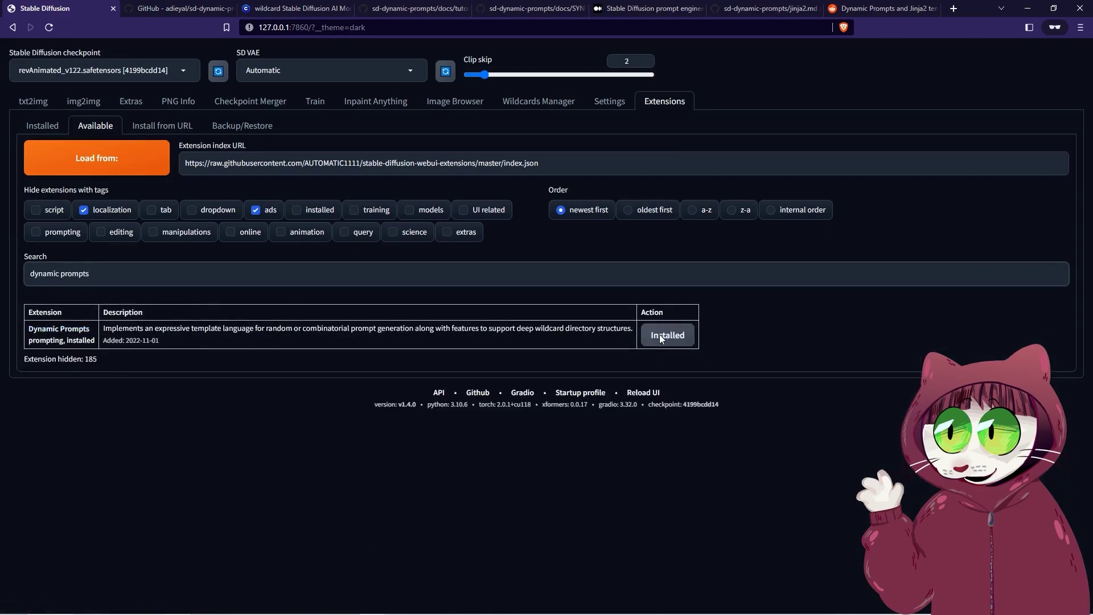
left_click(42, 129)
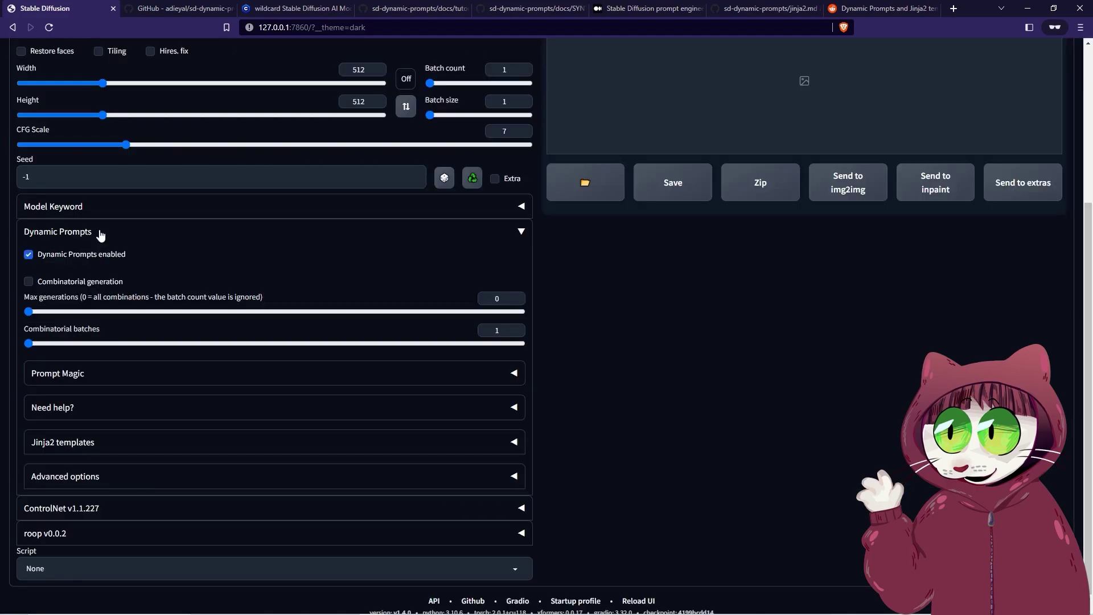
Expand the Dynamic Prompts section of the txt2img page to view its settings
left_click(101, 231)
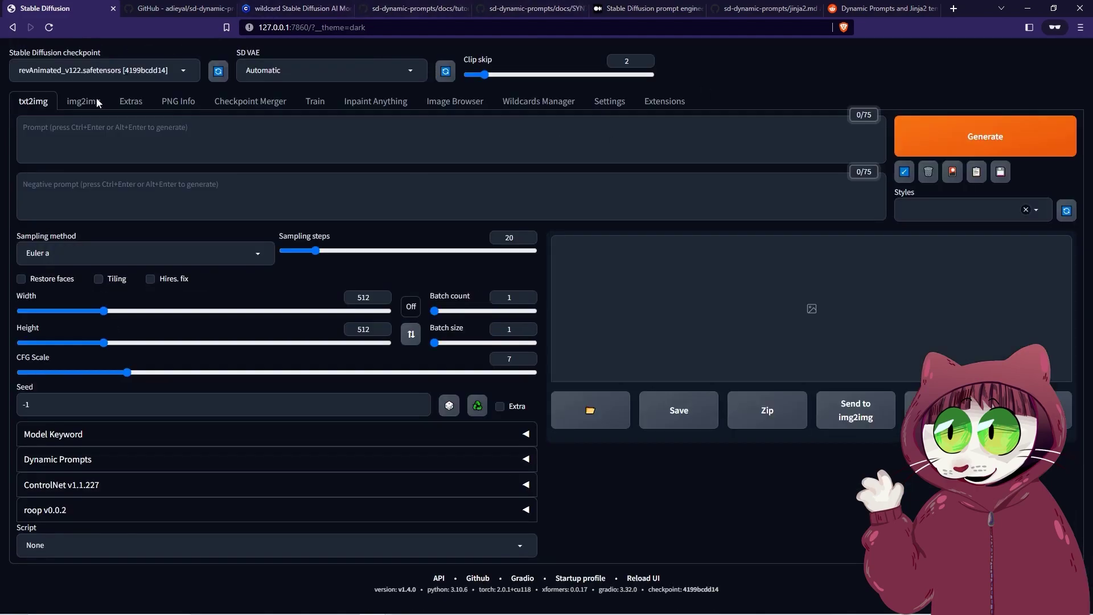
left_click(76, 465)
scroll(76, 464, "down", 4)
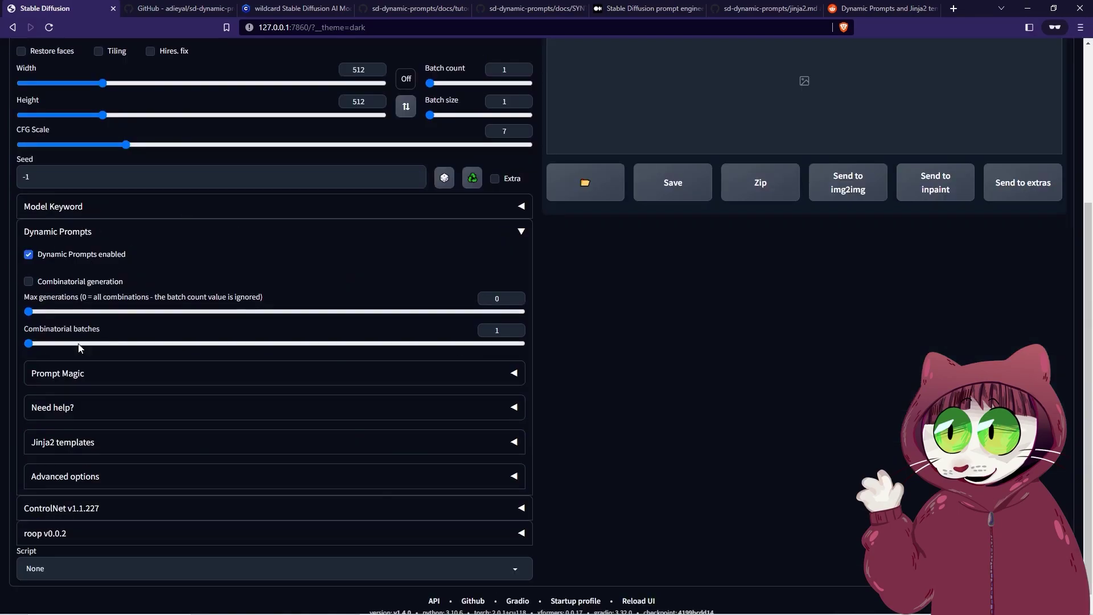
Switch to the sd-dynamic-prompts page on GitHub and read through its README and syntax documentation
key("ctrl+Tab")
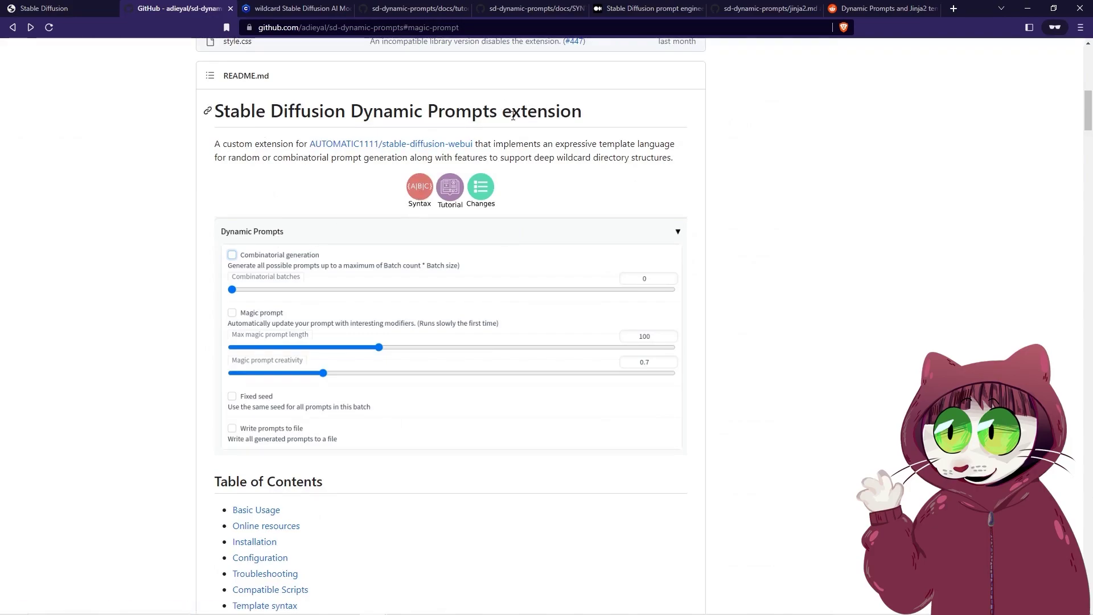
left_click(450, 194)
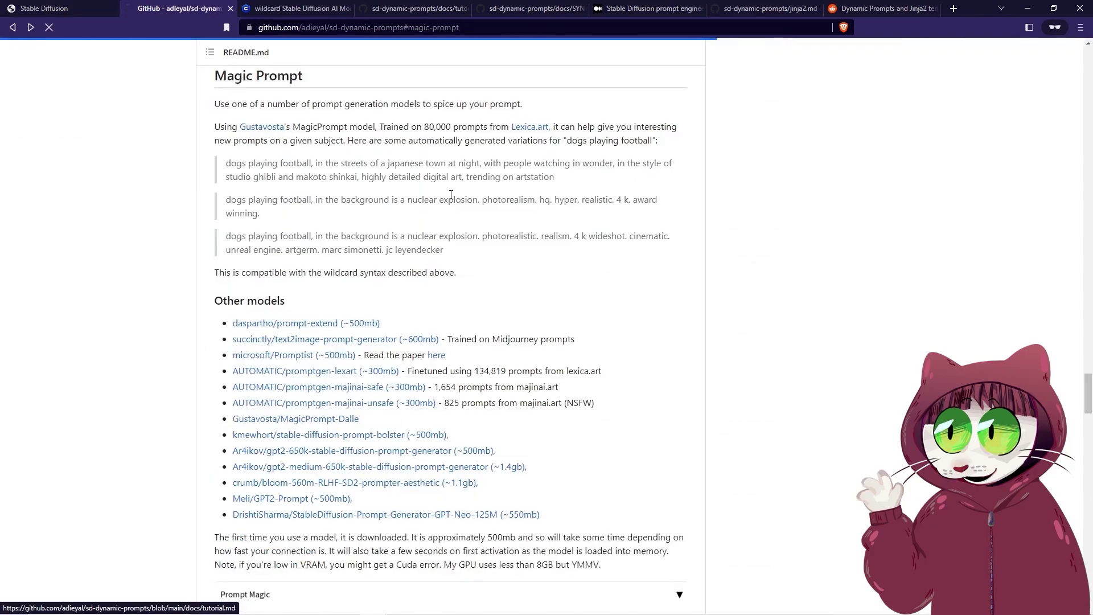
scroll(402, 500, "down", 15)
scroll(531, 467, "down", 5)
scroll(536, 413, "up", 5)
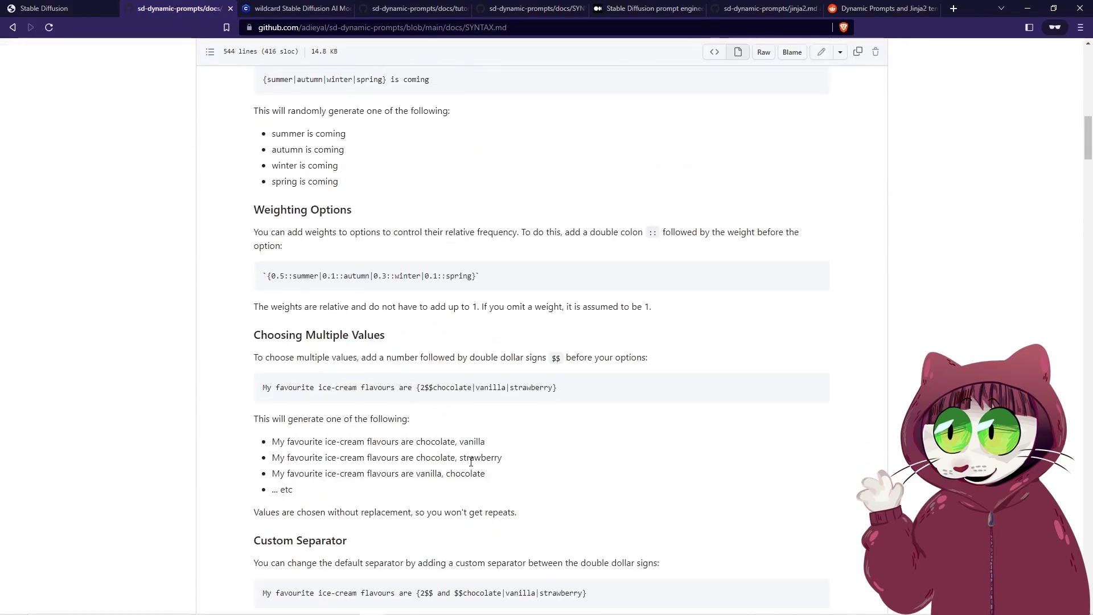
scroll(470, 461, "up", 10)
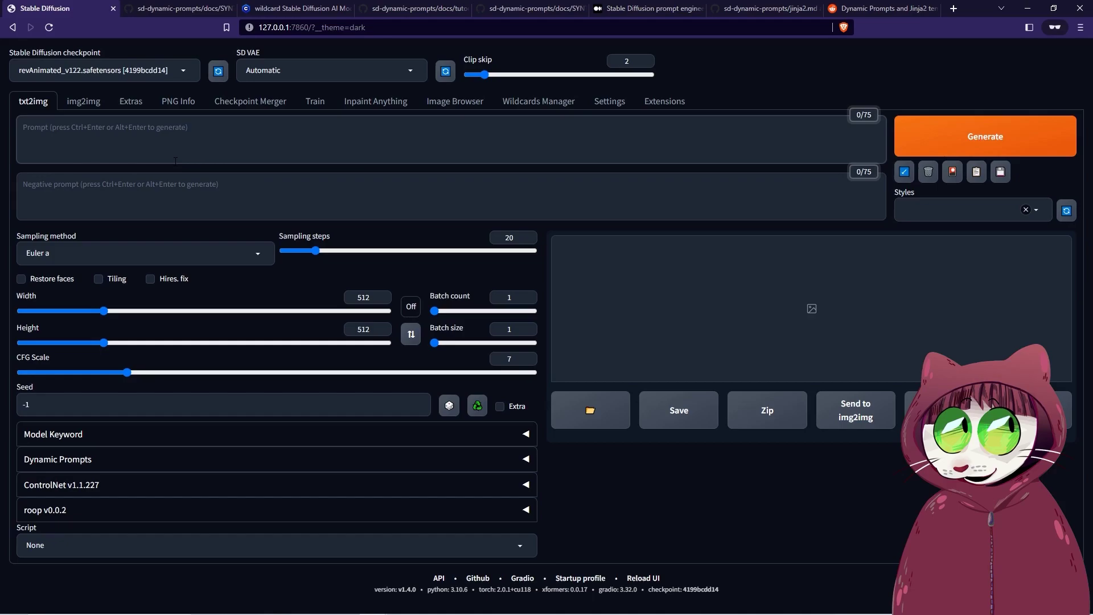
Start the txt2img prompt with "best quality, masterpiece, painting of a"
left_click(175, 161)
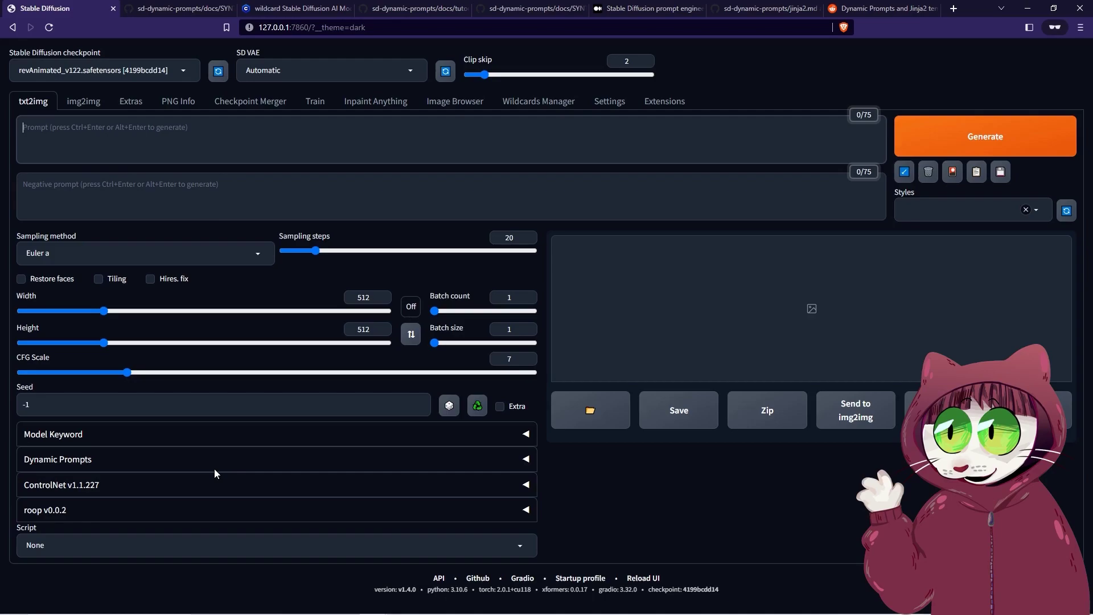
type("be")
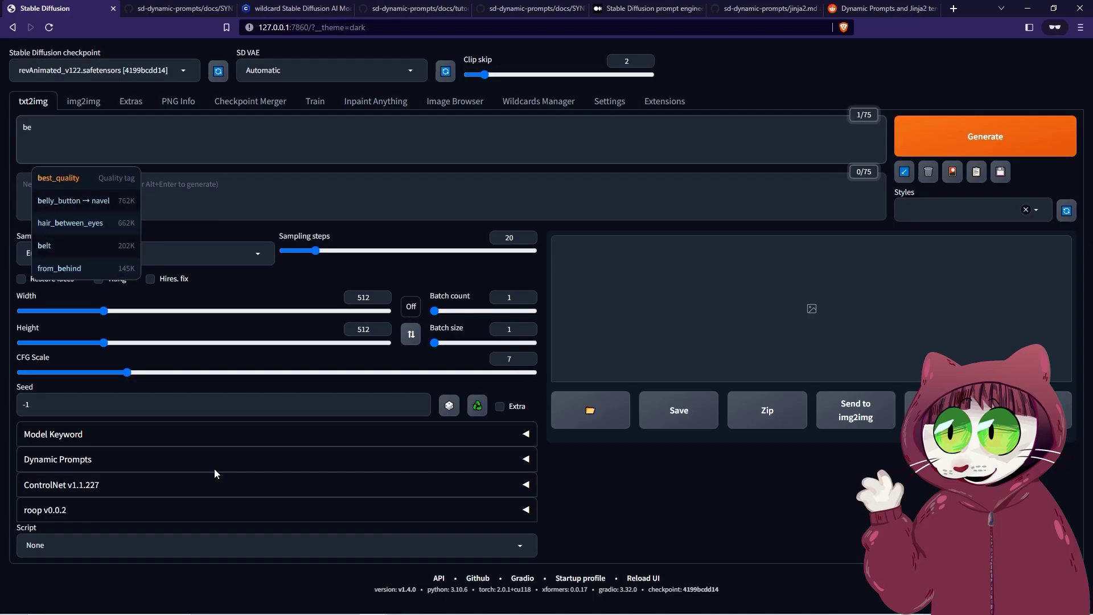
type("st quality, mast")
key("Tab")
type("painrin")
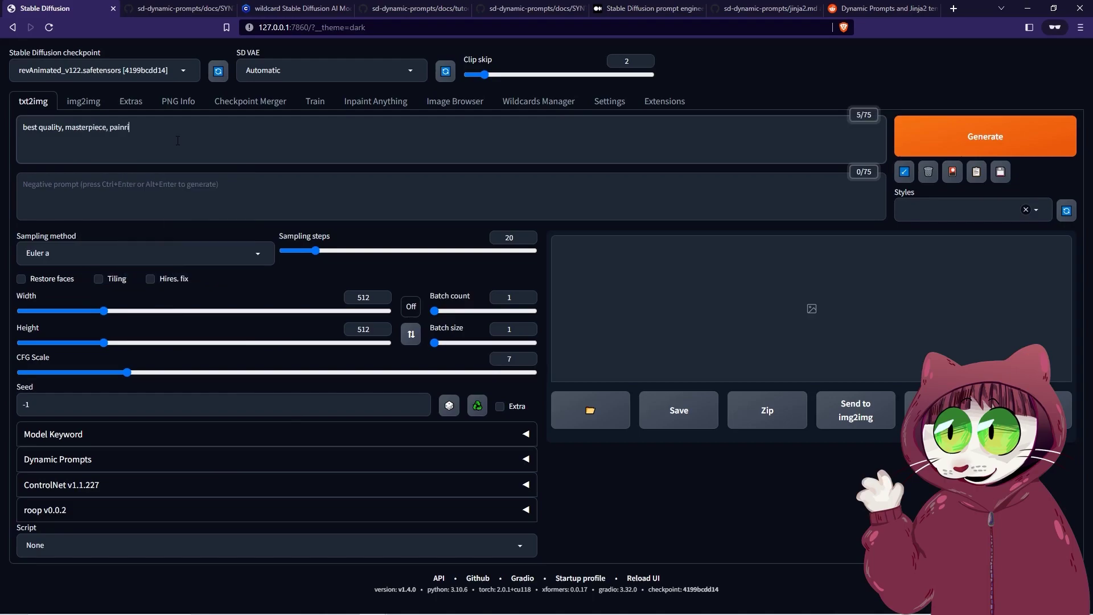
key("BackSpace")
type("ting of")
type("a ")
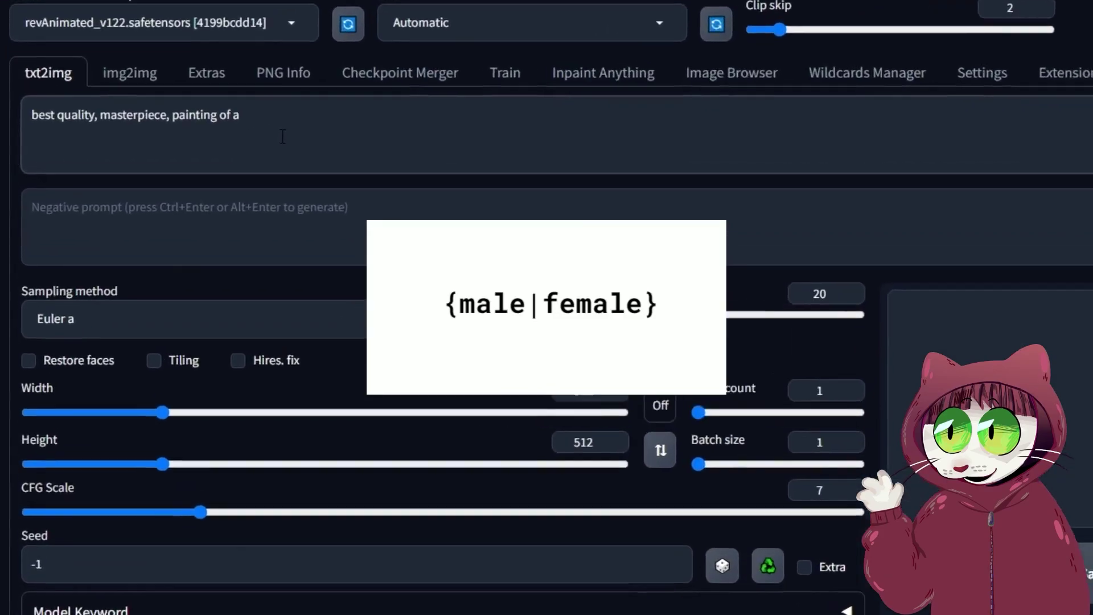
Add the gender variants "{male|female}," to the end of the prompt
type("{")
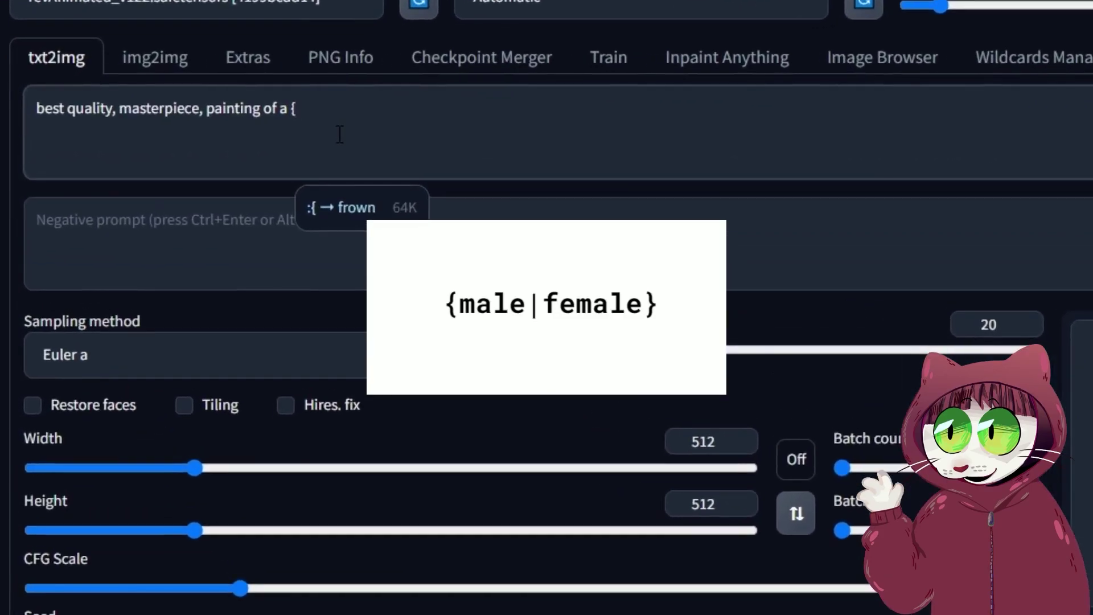
type("makl")
key("BackSpace")
type("le")
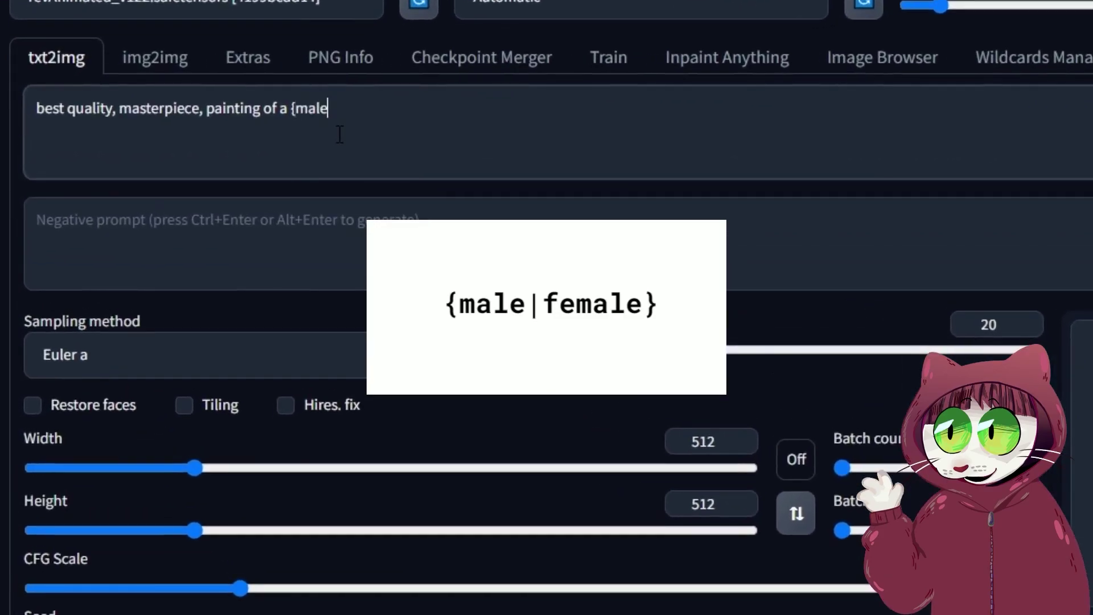
type("|female")
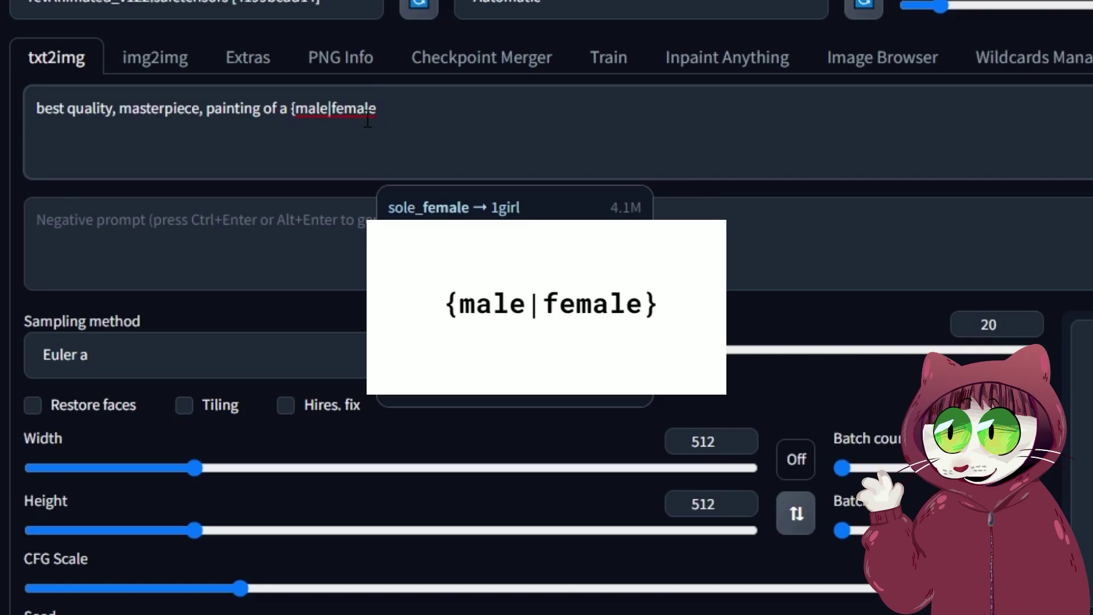
type("}")
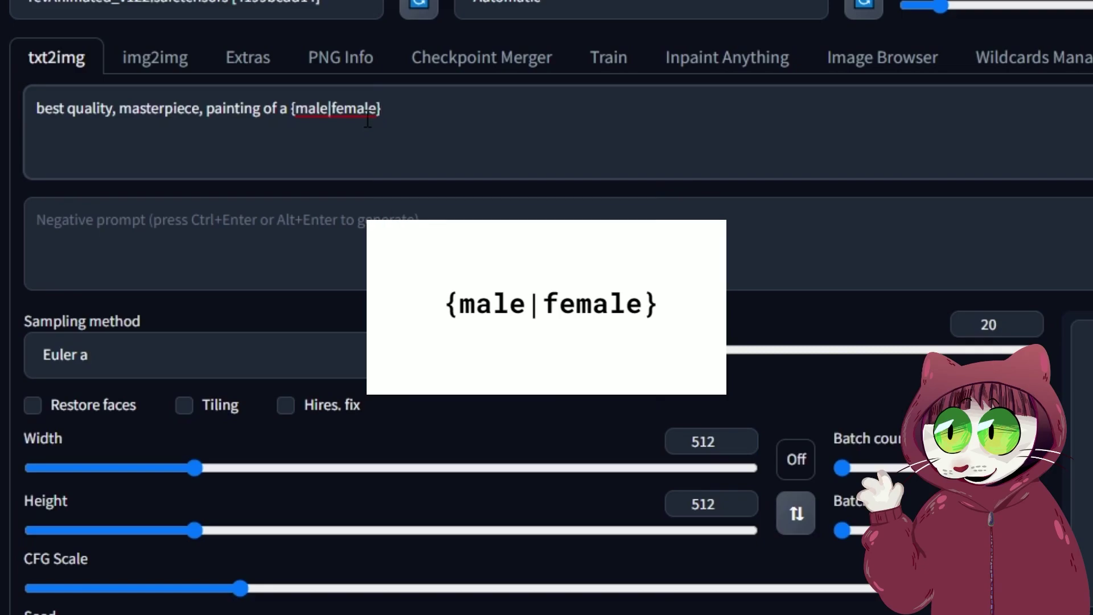
type(", ")
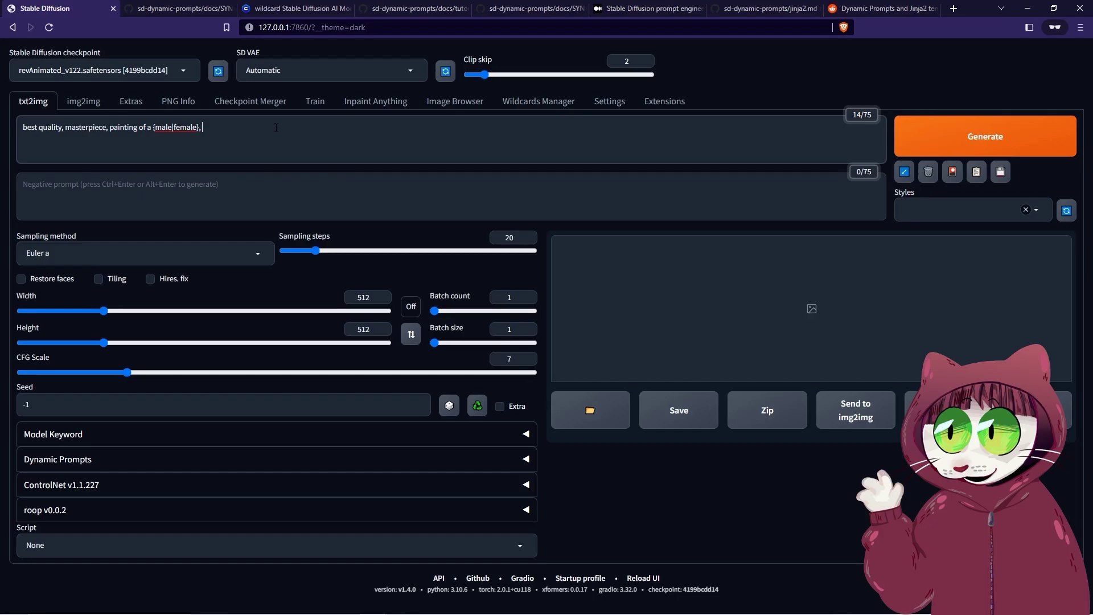
Add the character class variants "{knight|barbarian|wizard|necromancer|vampire}" to the prompt
type("{")
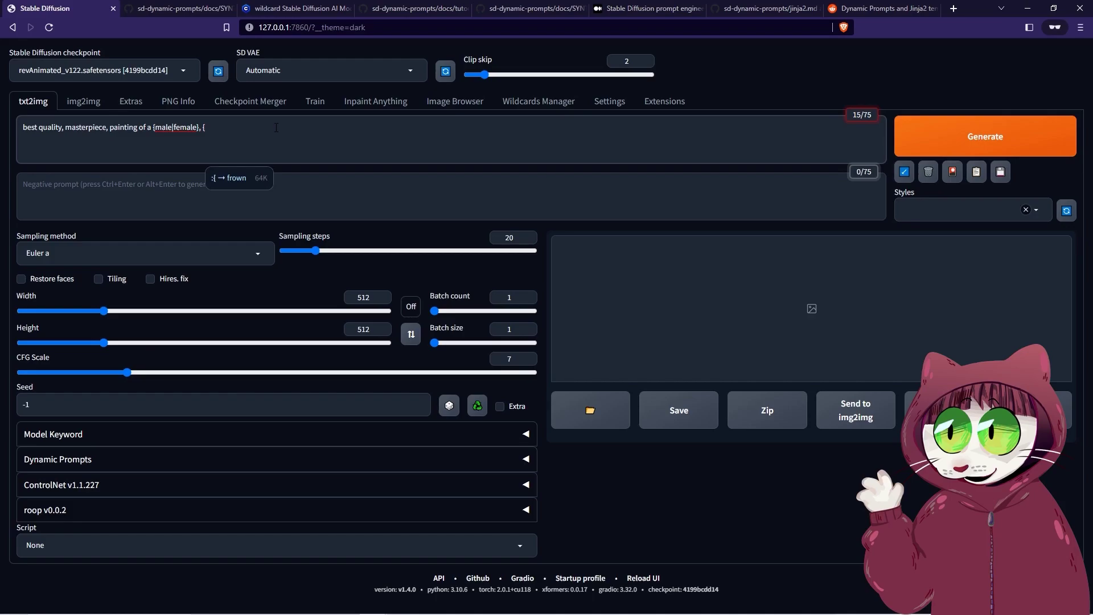
type("kni")
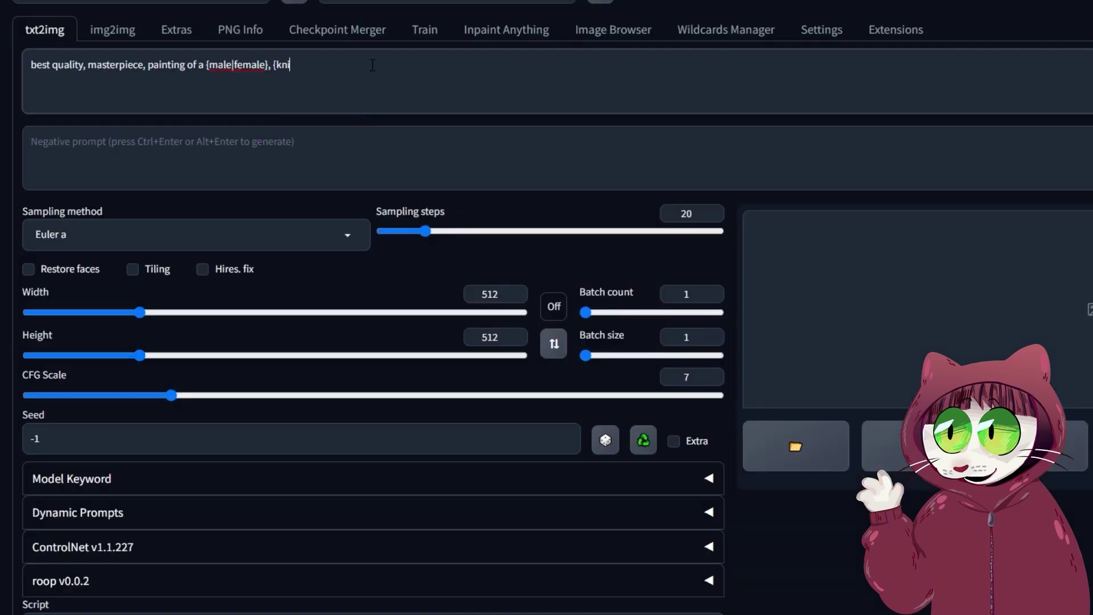
type("ght|barbarian|wizard|necromancer")
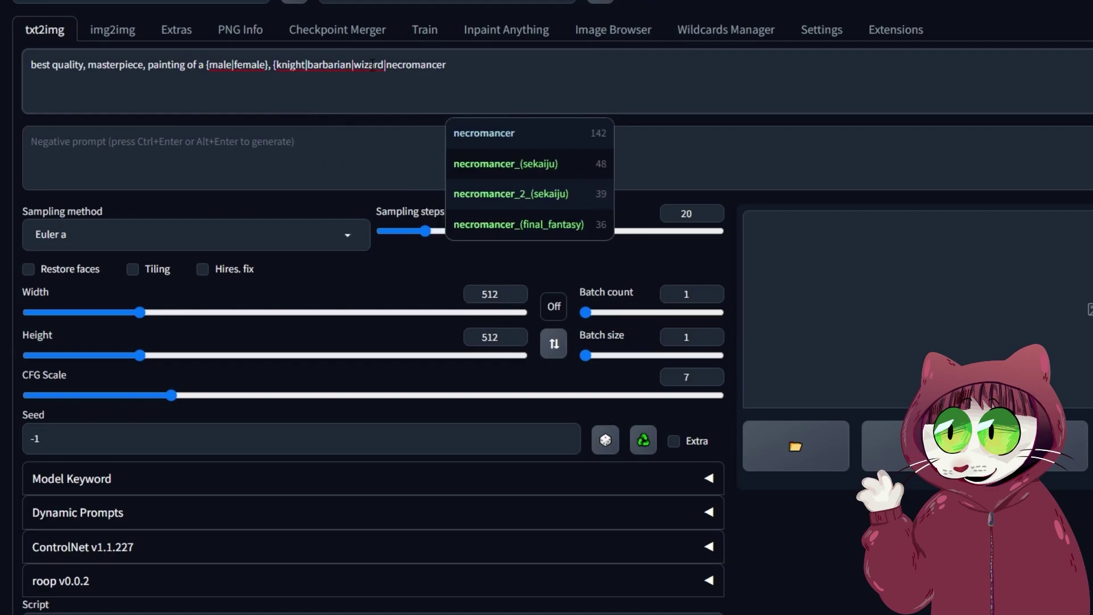
key("Escape")
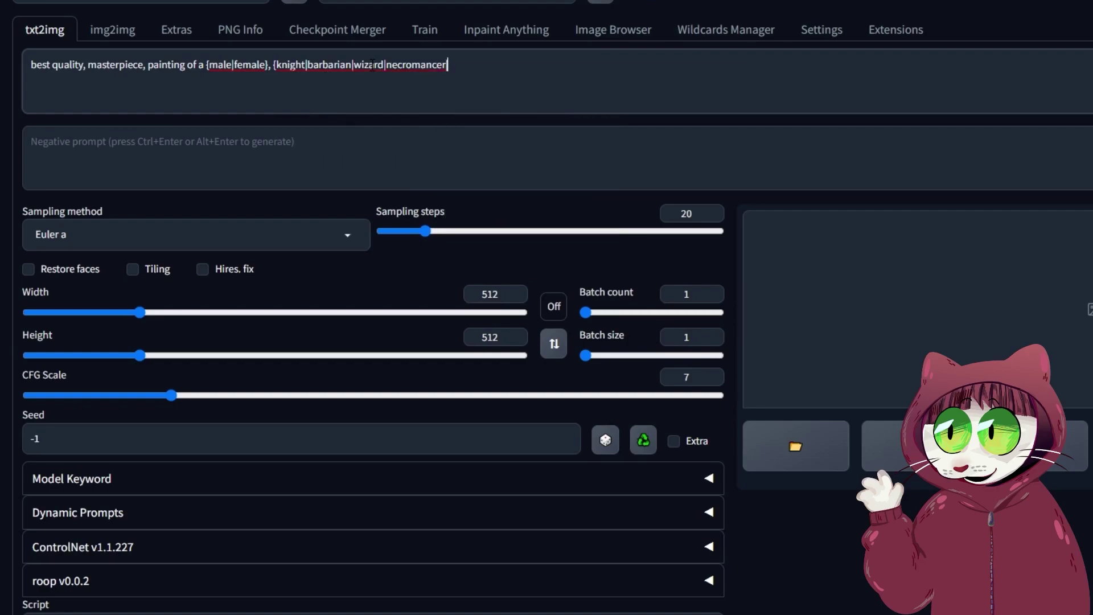
type("|vampire")
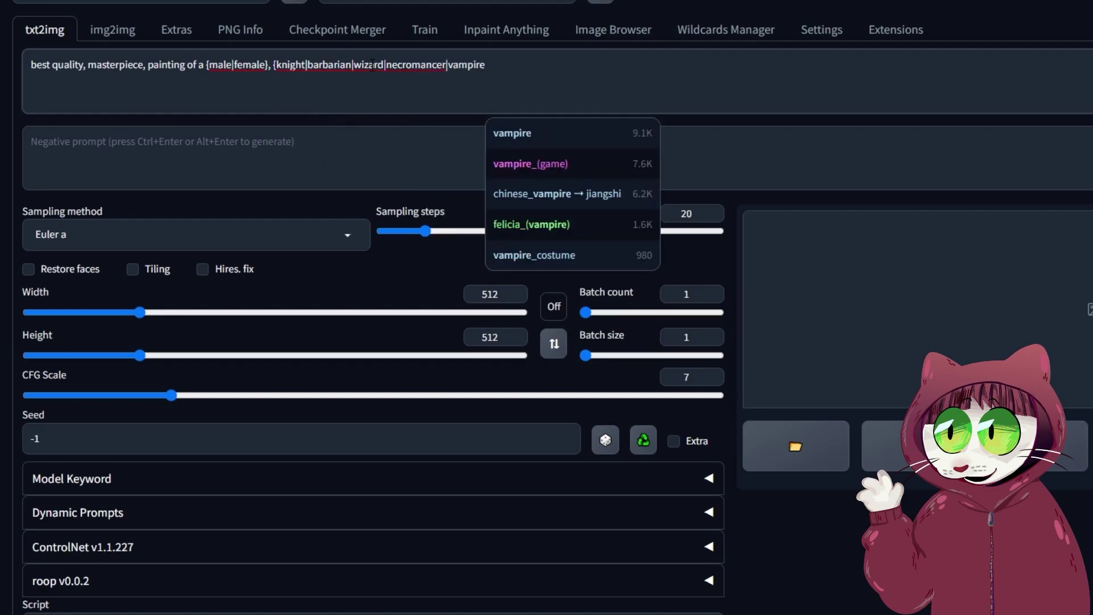
type("}")
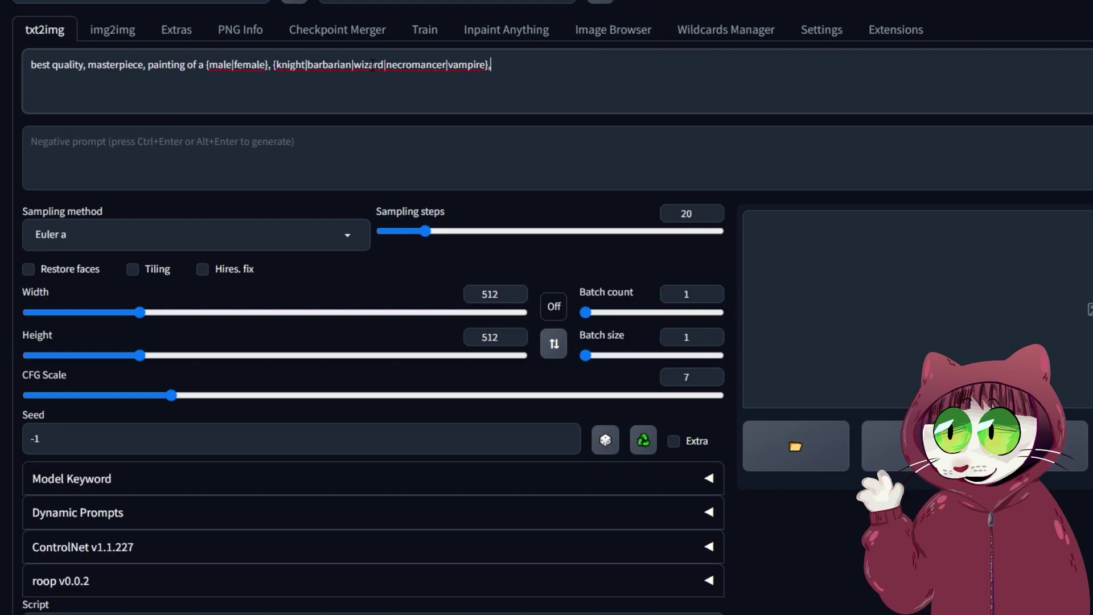
Extend the prompt with the hair colour variants ", with {black|brown|blonde|red|platinum} hair,"
type(", with {black|brown|blonde|red|platinum}")
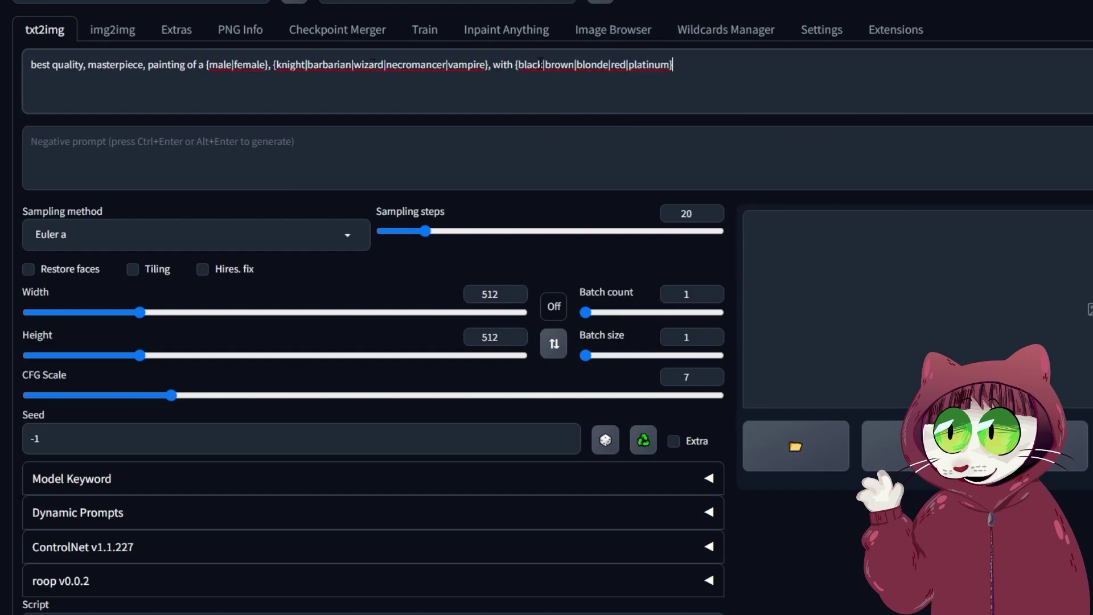
type(" hair")
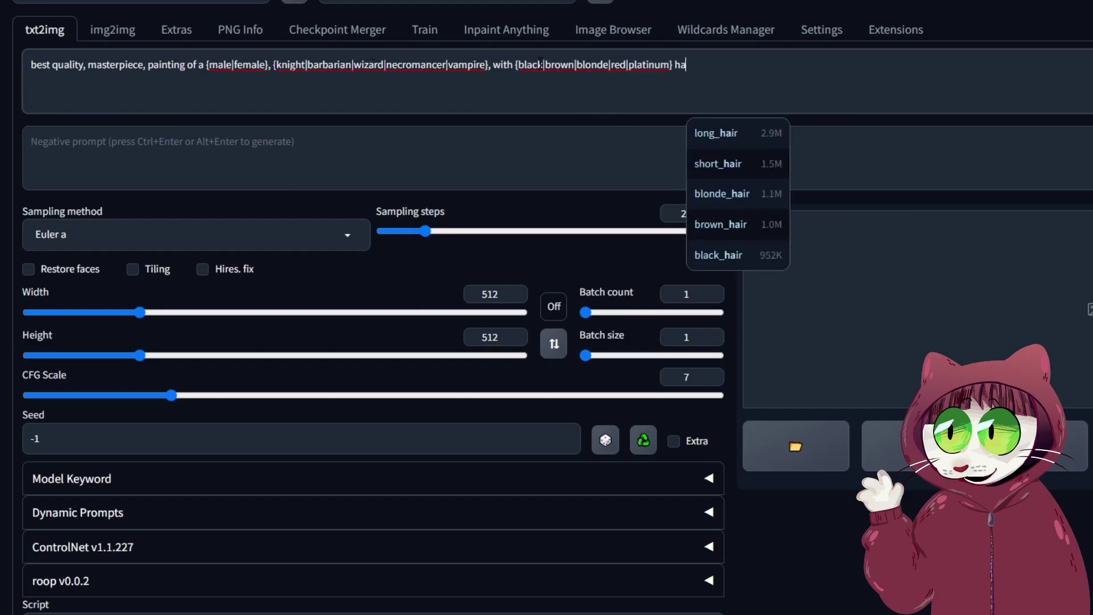
type(",")
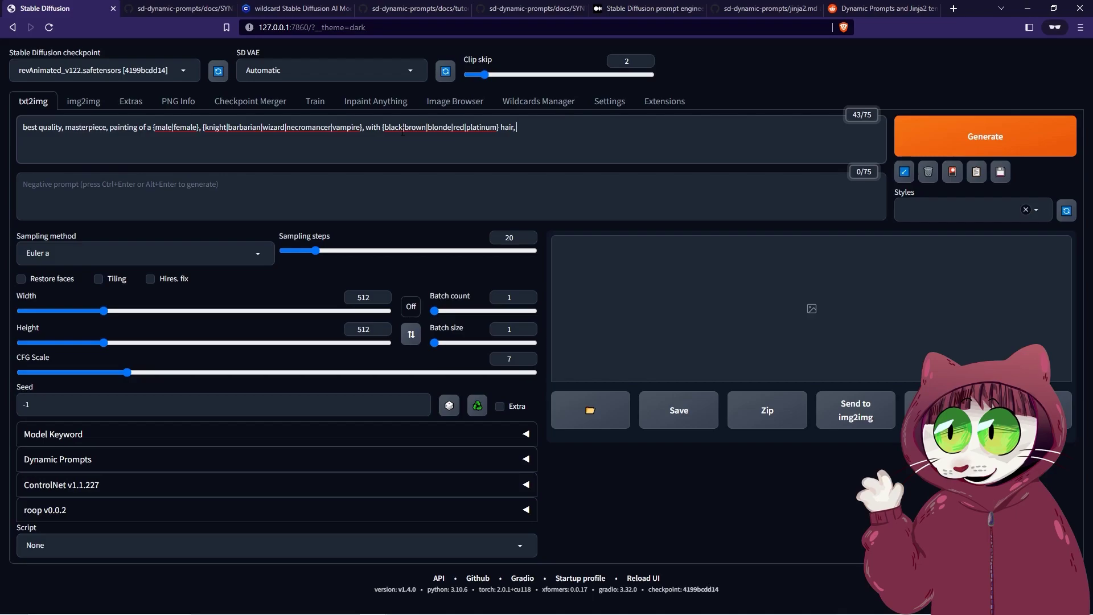
Append "{braided|long|cropped|mohawk} hairstyle, wearing a {crown|animal ears|gang tattoo|blood on face|helmet}" to the prompt
type(" {braided|long|cropped|mohawk}")
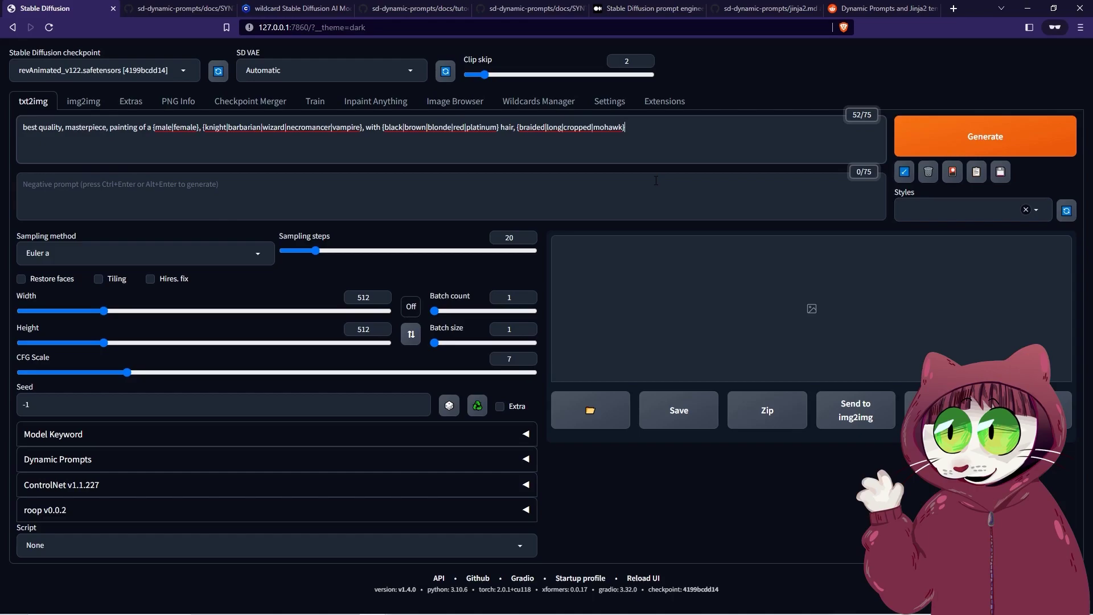
type(" hairst")
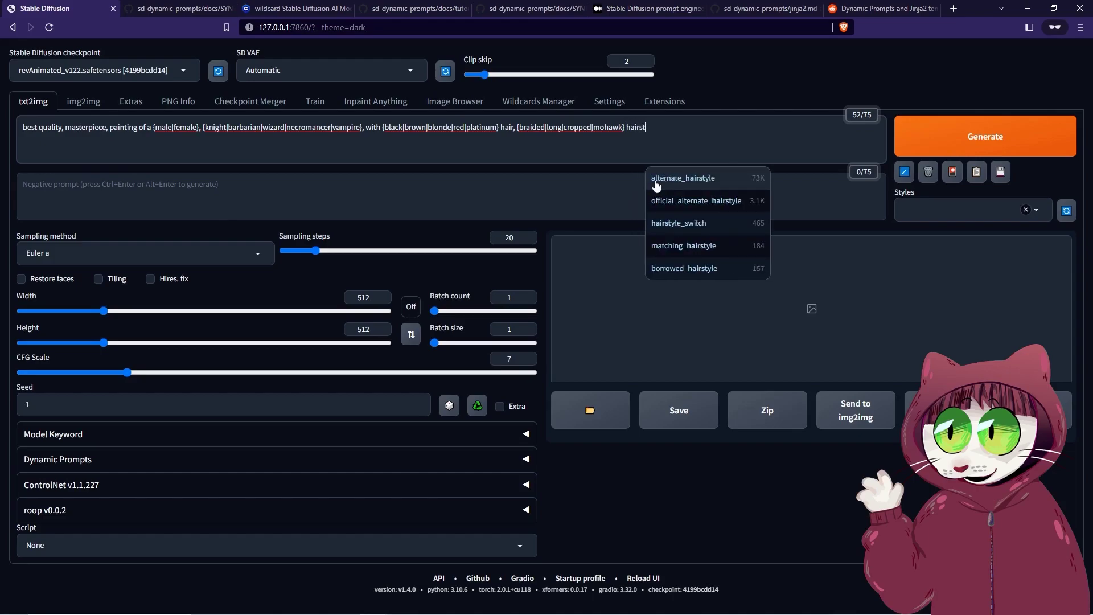
type("yle")
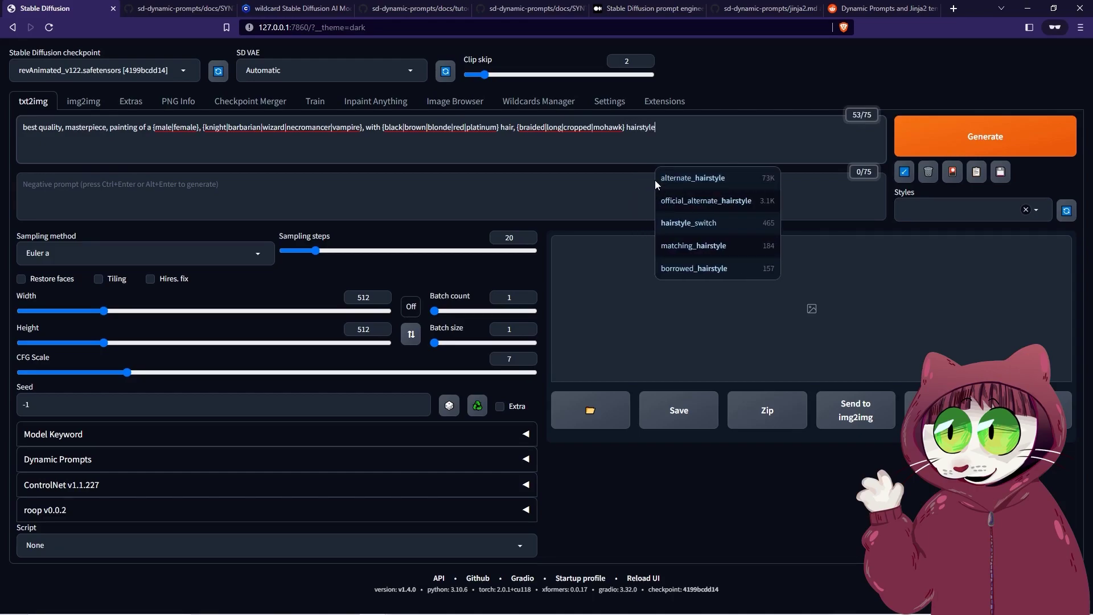
type(", ")
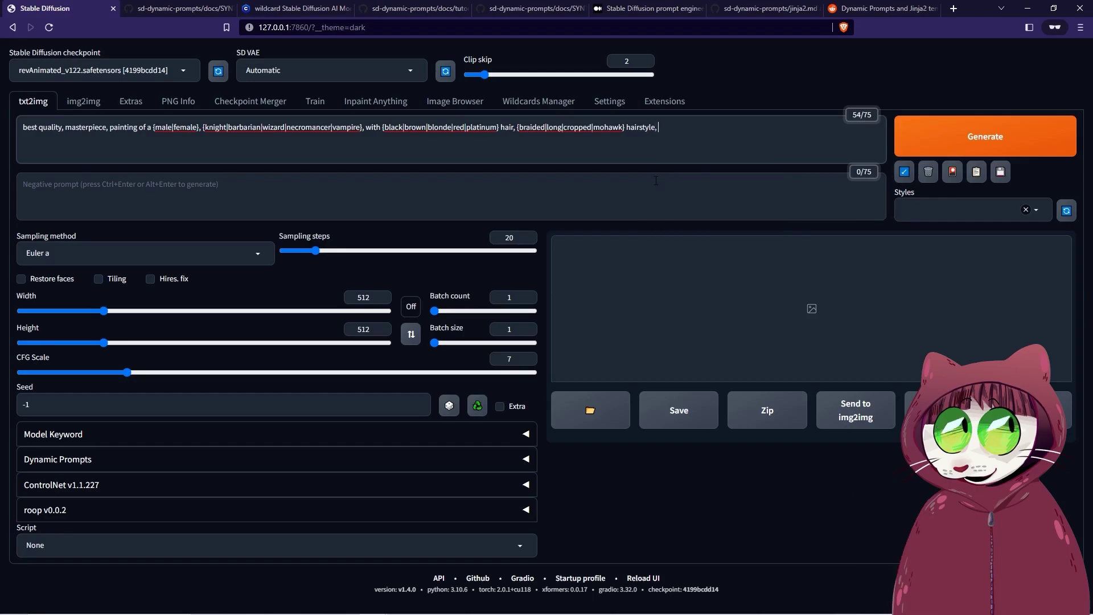
type("wearing a {")
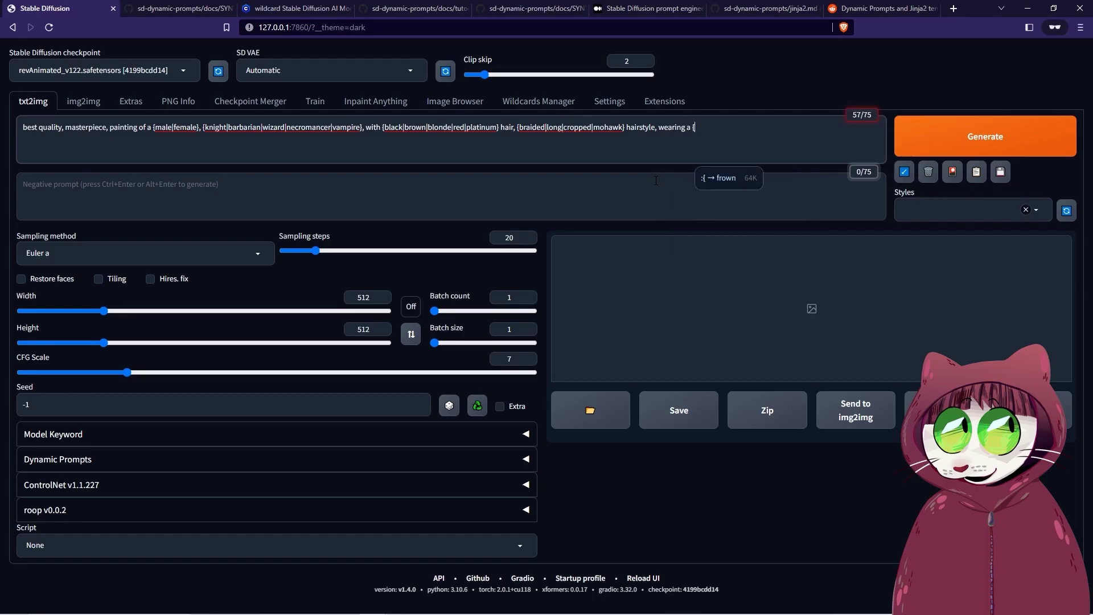
type("crown|animal ears|gang tattoo|blood on face|helmet}")
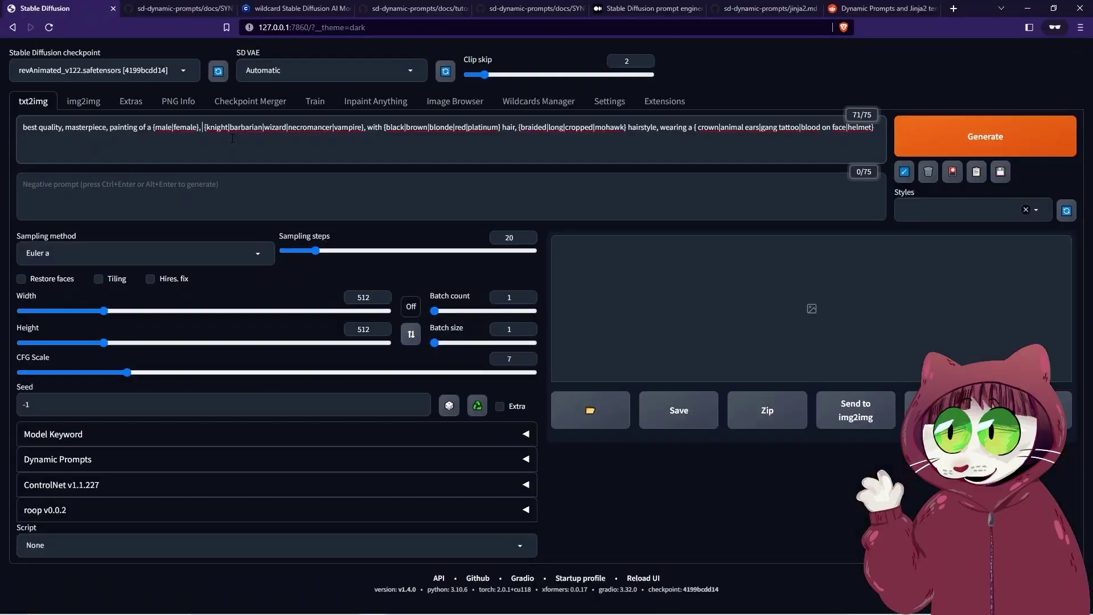
Insert "dressed as a" before the character class variants in the prompt
type("dresse")
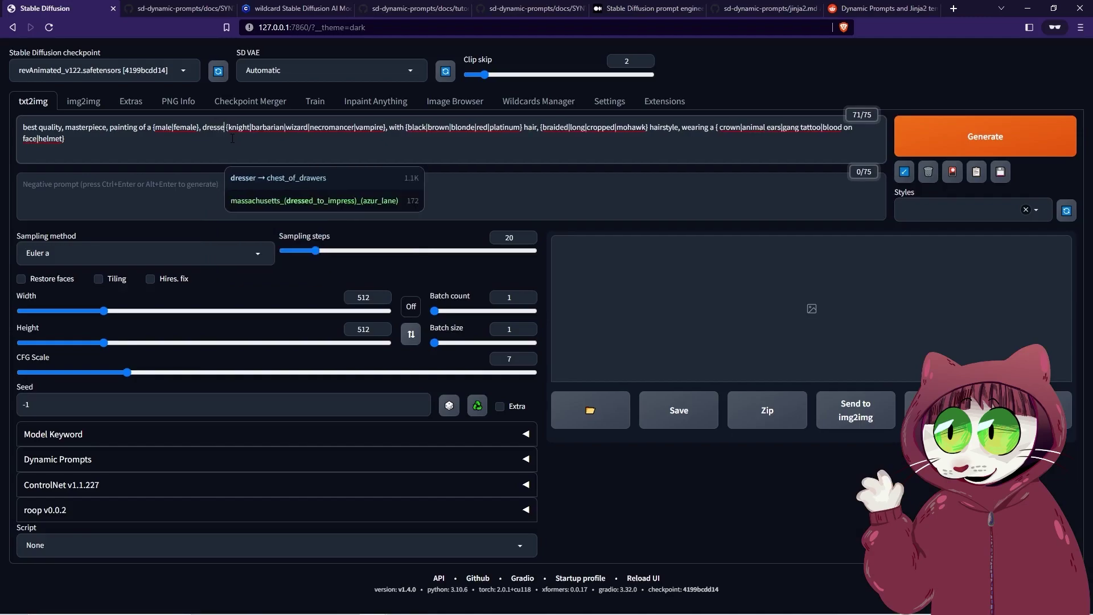
type("d as a")
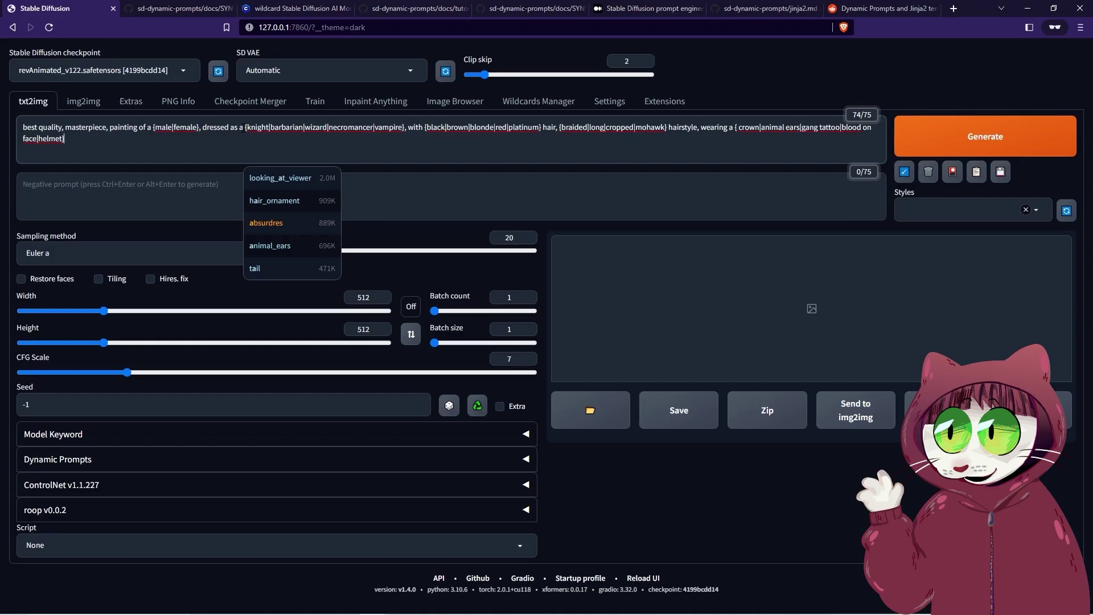
Append "{close-up|medium shot|portrait|dutch angle}", a magical forest setting with trees as gateways, and realistic, cinematic concept art tags to the prompt
left_click(95, 142)
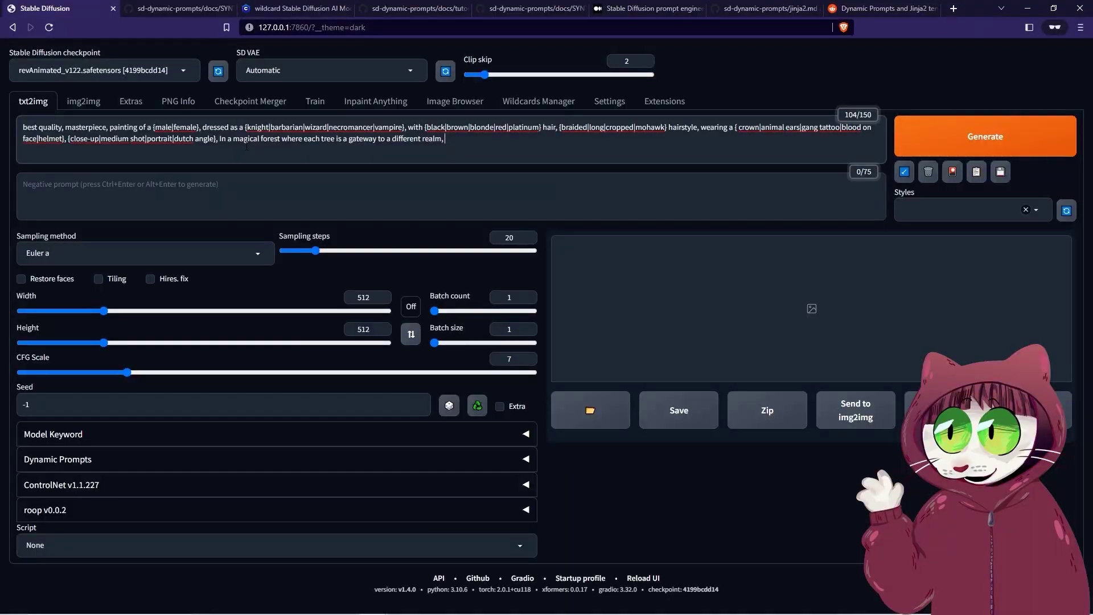
type("reali")
key("Return")
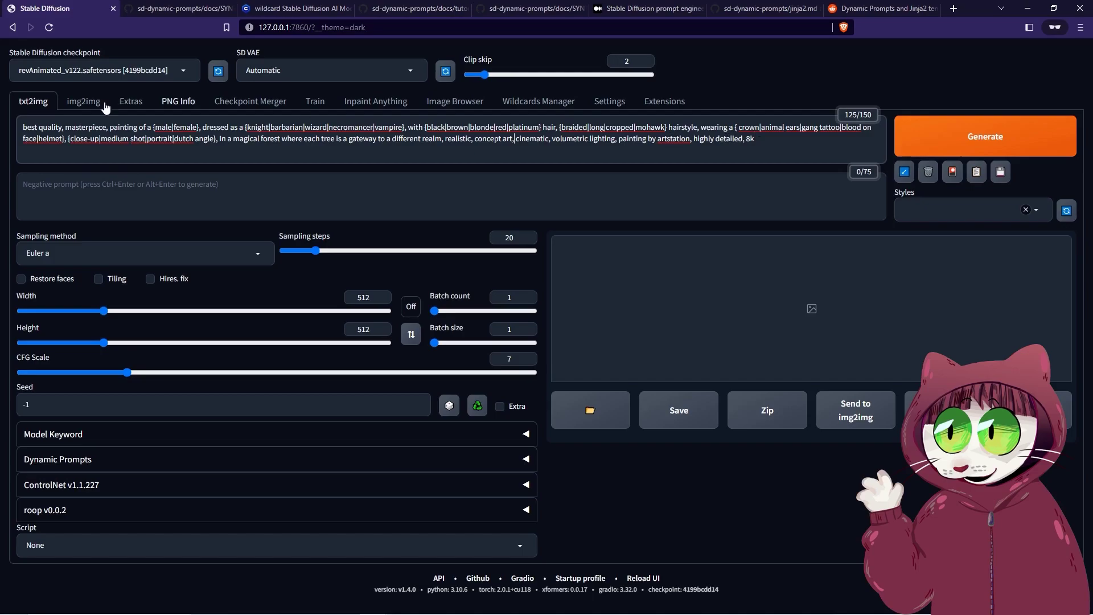
Enter "easynegative" as the negative prompt and set the batch size to 4
left_click(242, 209)
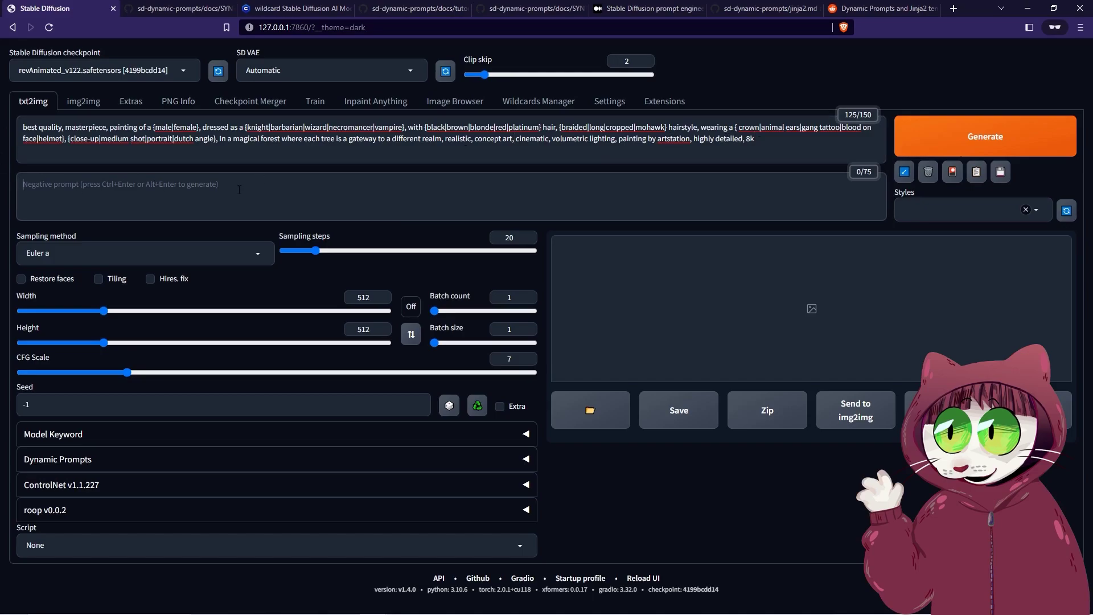
type("easynegative")
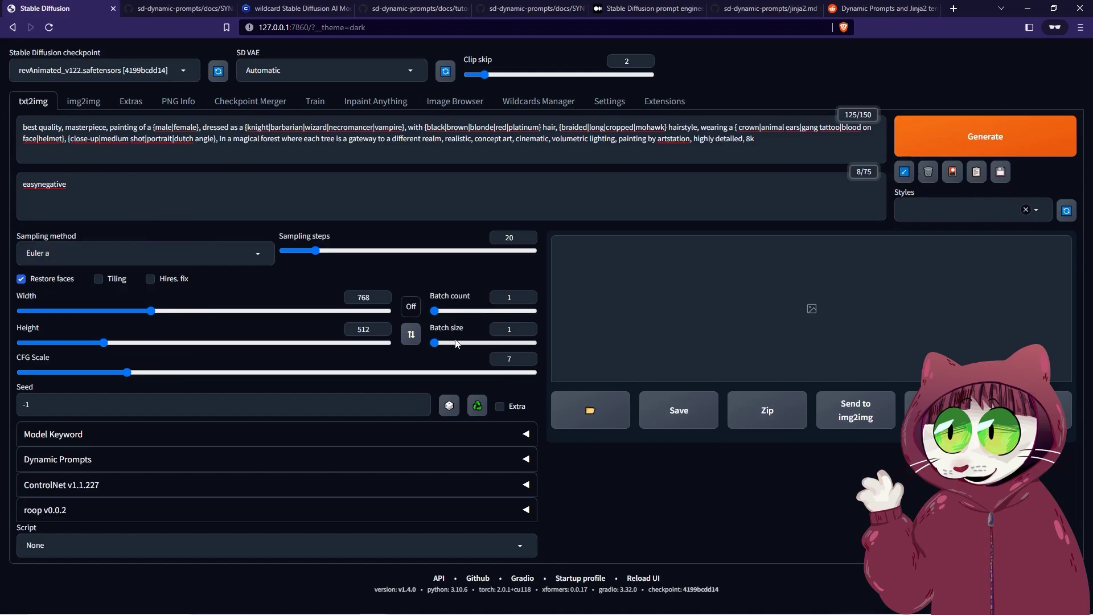
left_click(528, 326)
left_click(528, 325)
left_click(529, 325)
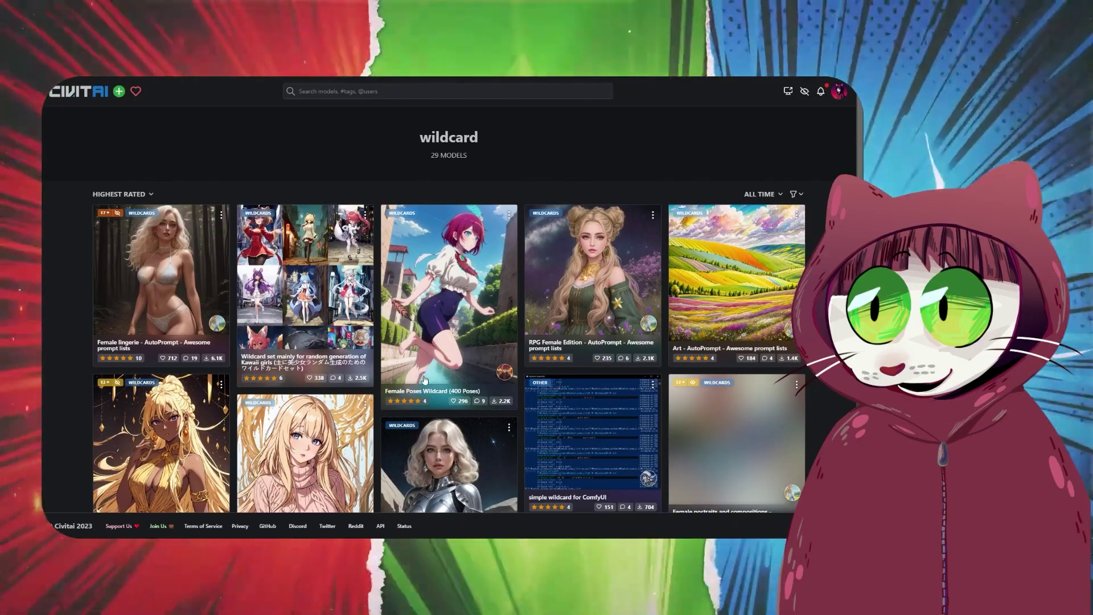
Browse the highest-rated wildcard models on Civitai
scroll(427, 390, "down", 2)
scroll(427, 391, "down", 5)
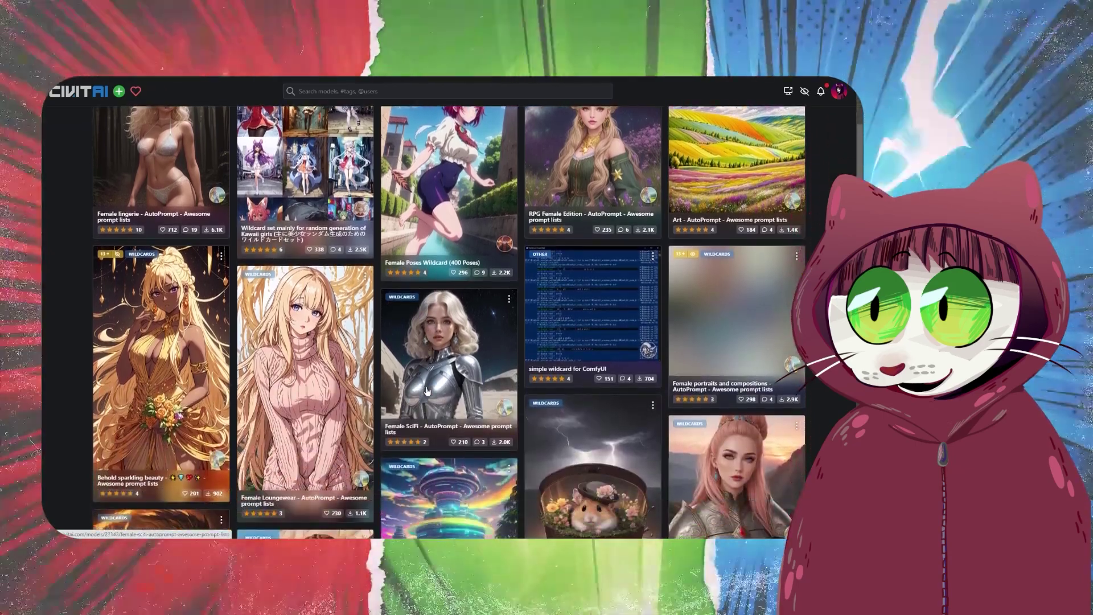
scroll(427, 390, "down", 6)
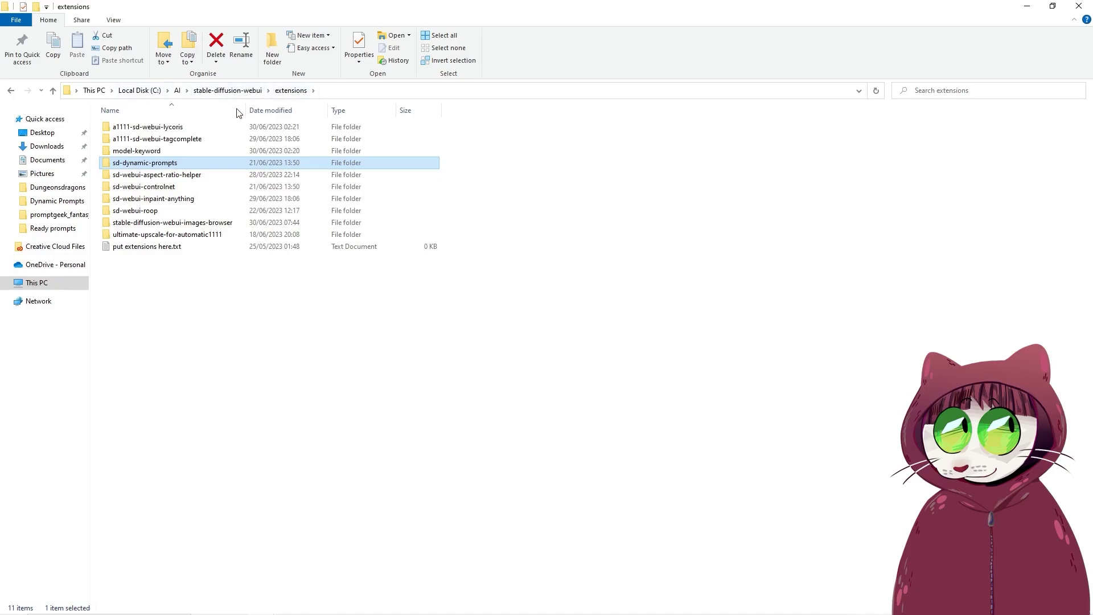
Open the wildcards folder inside the sd-dynamic-prompts extension folder
double_click(147, 165)
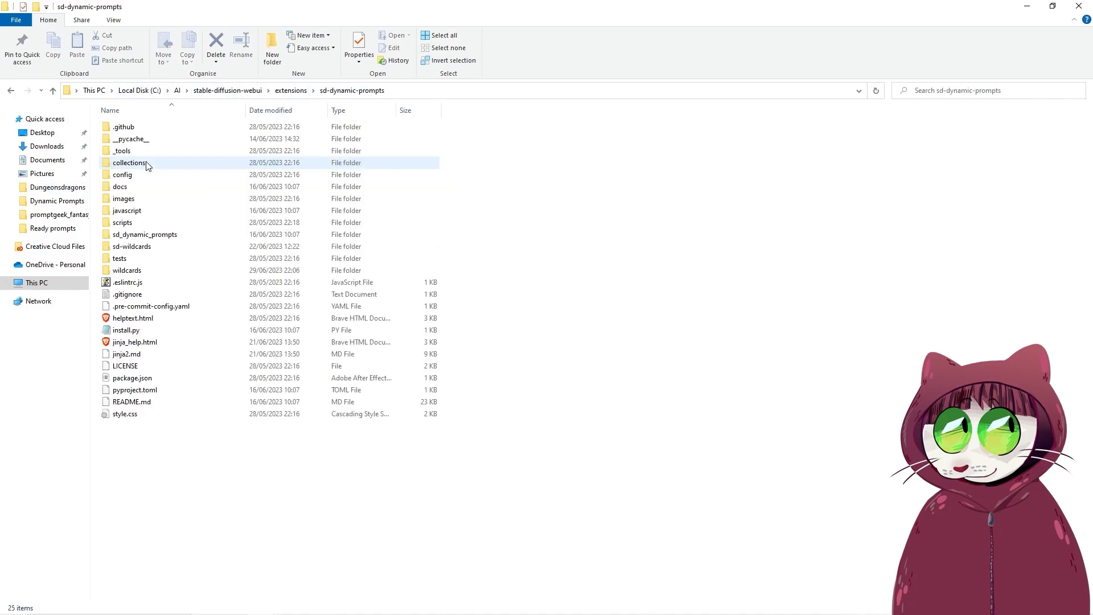
double_click(139, 273)
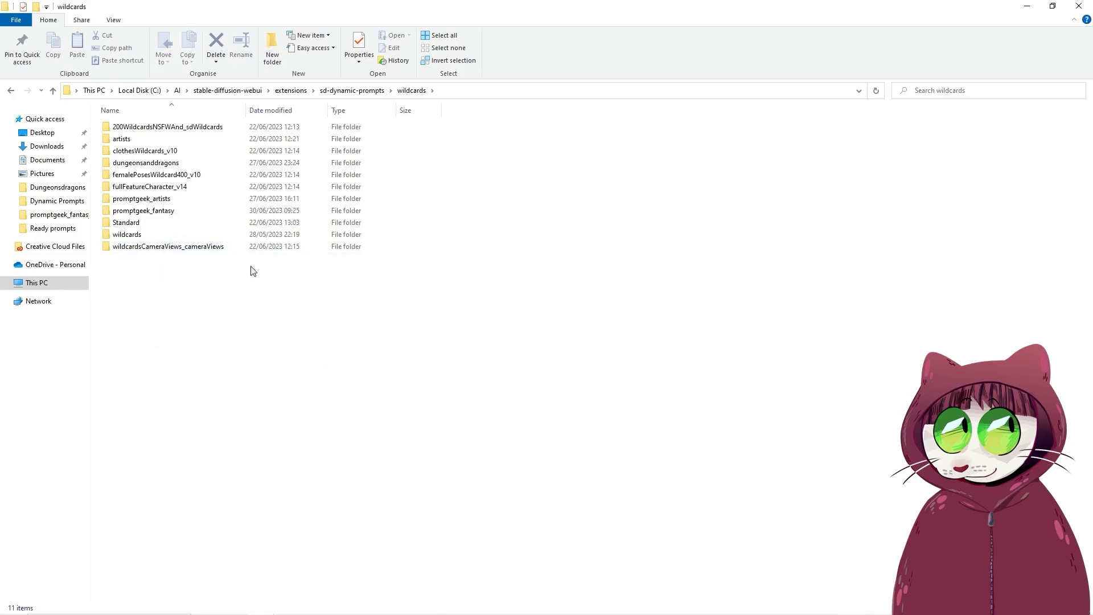
Return to the Stable Diffusion page in the browser and examine the entries of the Standard/adj-architecture wildcard file
key("alt+Tab")
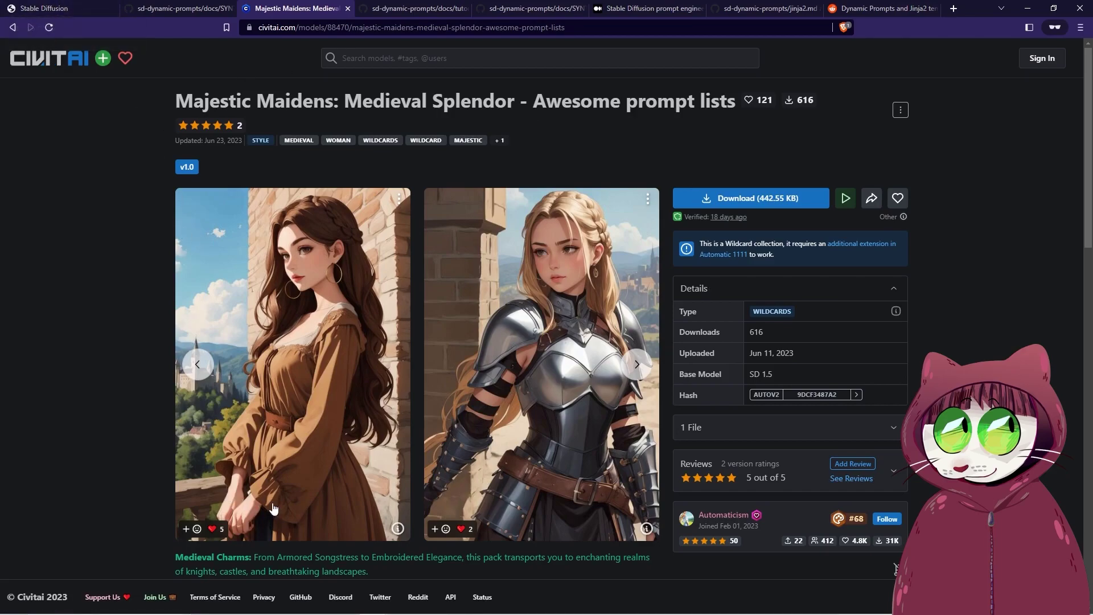
left_click(65, 11)
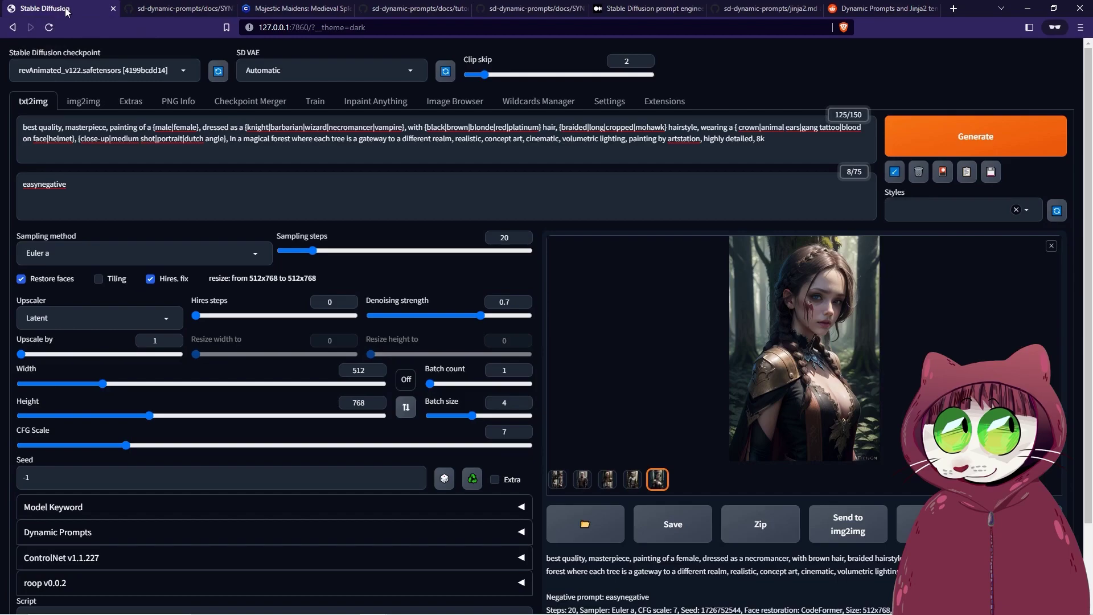
left_click(541, 103)
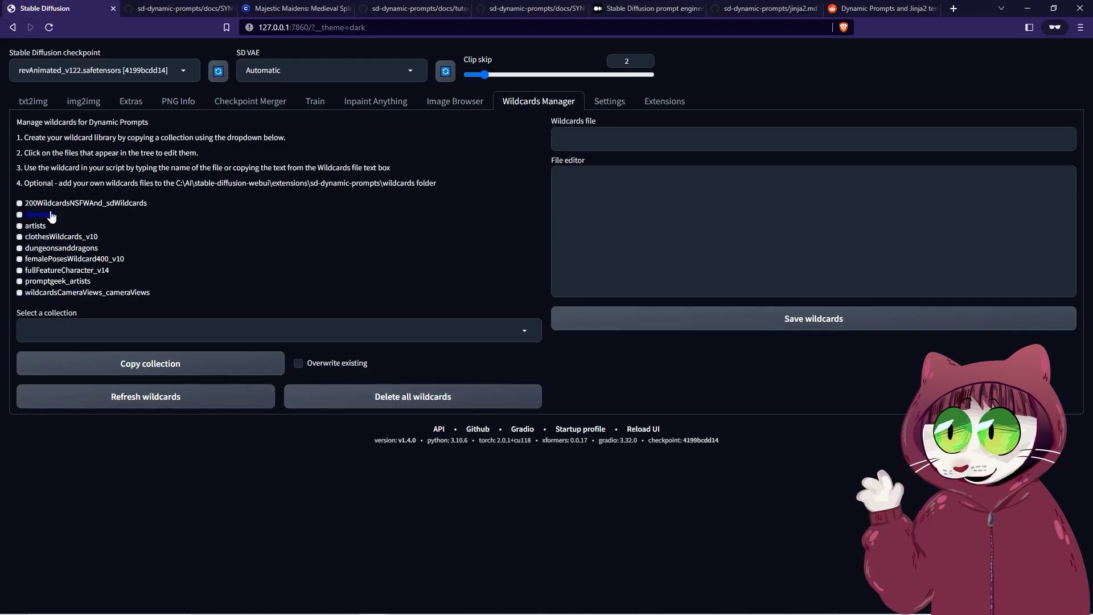
left_click(50, 214)
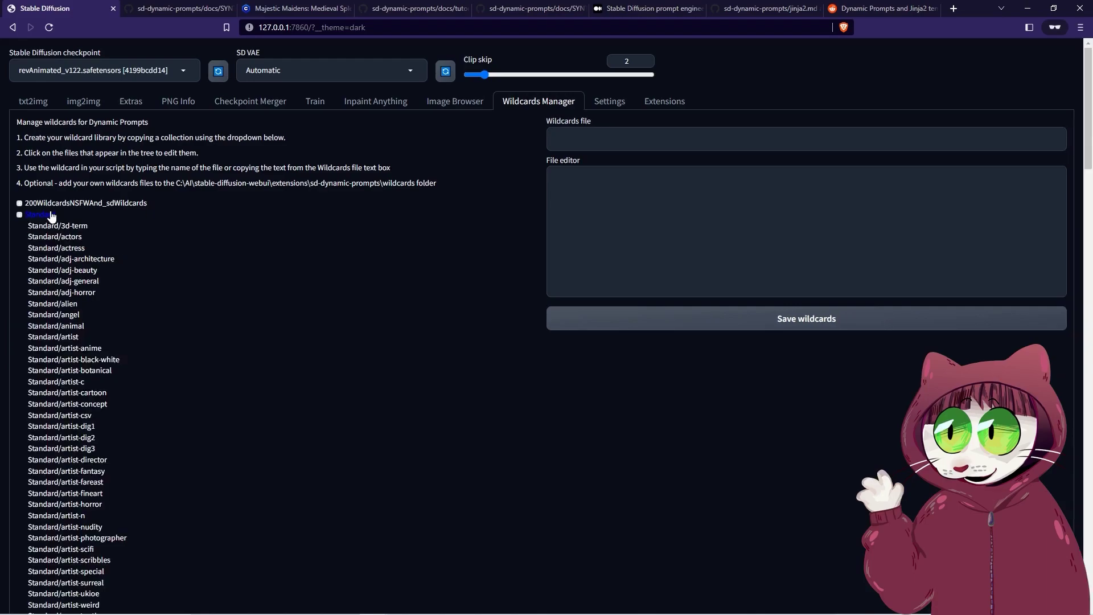
left_click(59, 259)
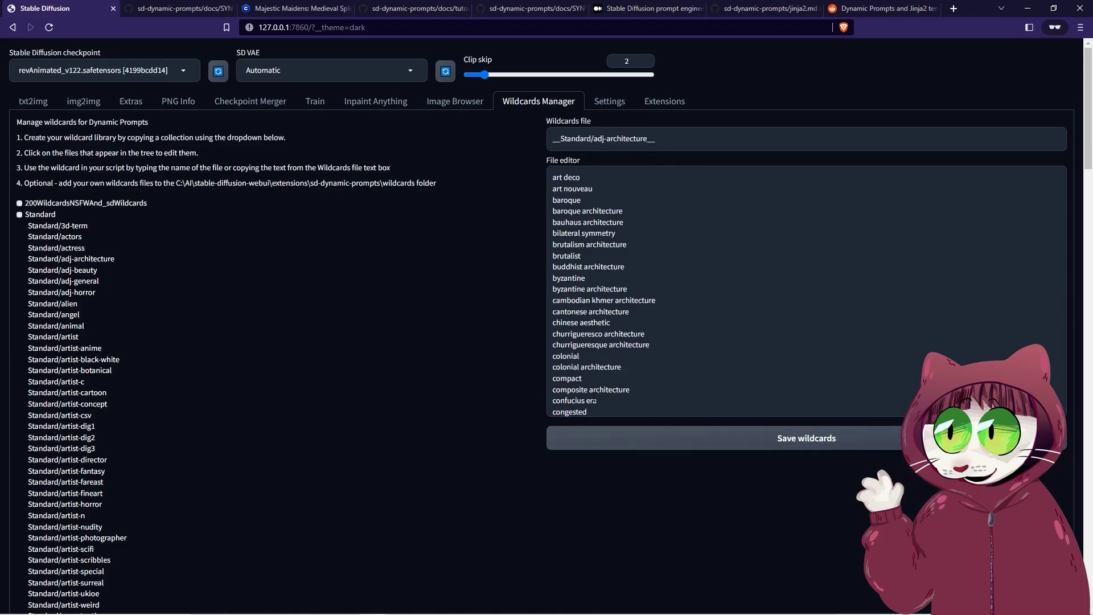
scroll(594, 421, "down", 5)
scroll(616, 284, "down", 12)
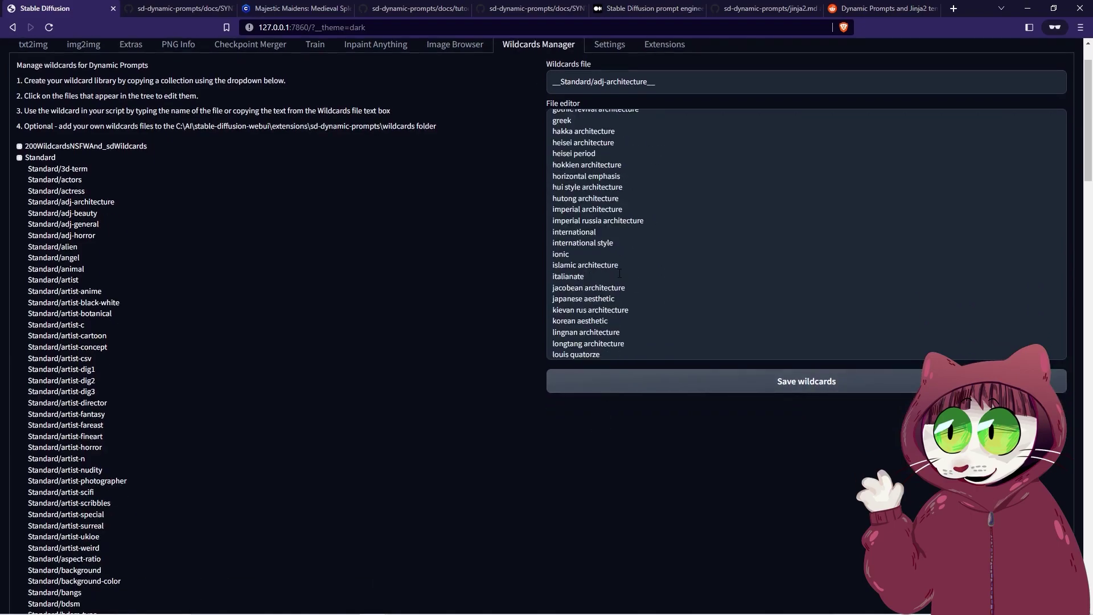
scroll(616, 283, "up", 18)
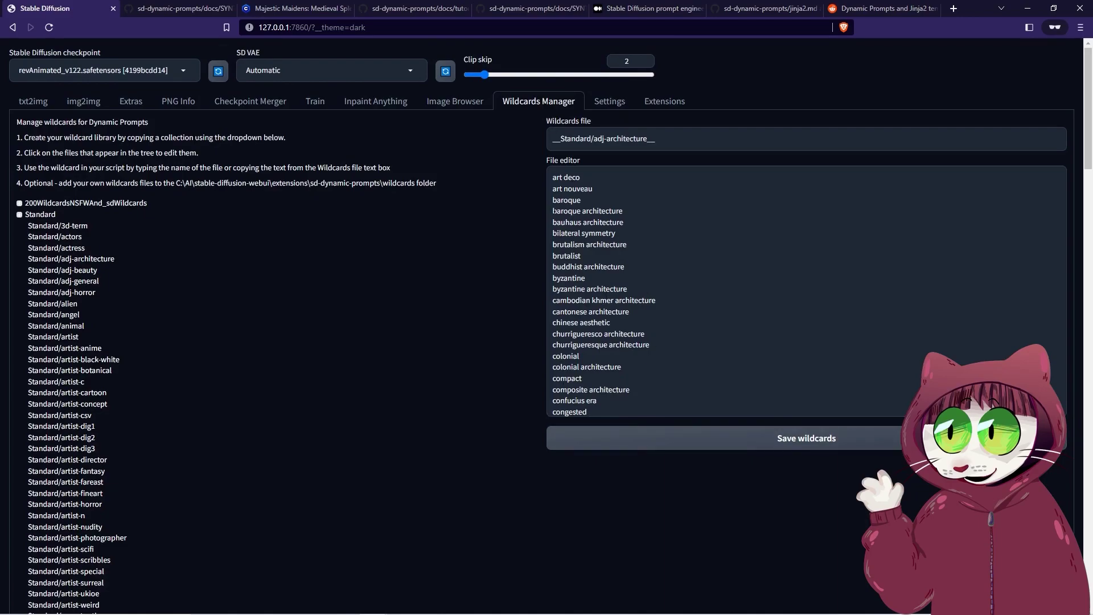
Replace the magical forest setting in the txt2img prompt with "stood infront of __Standard/location__"
triple_click(623, 140)
key("ctrl+c")
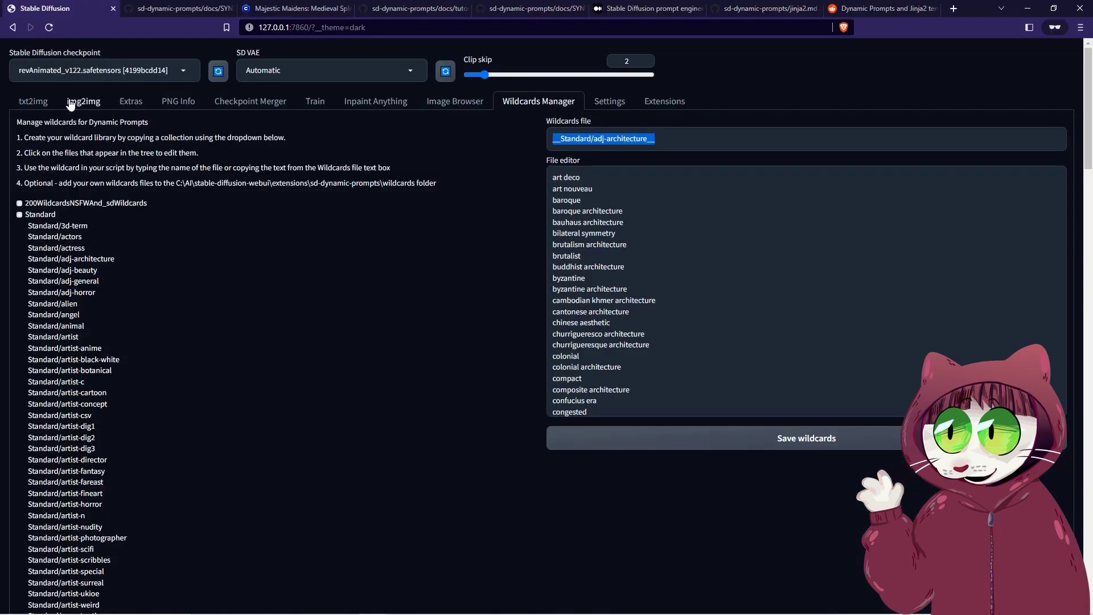
left_click(38, 102)
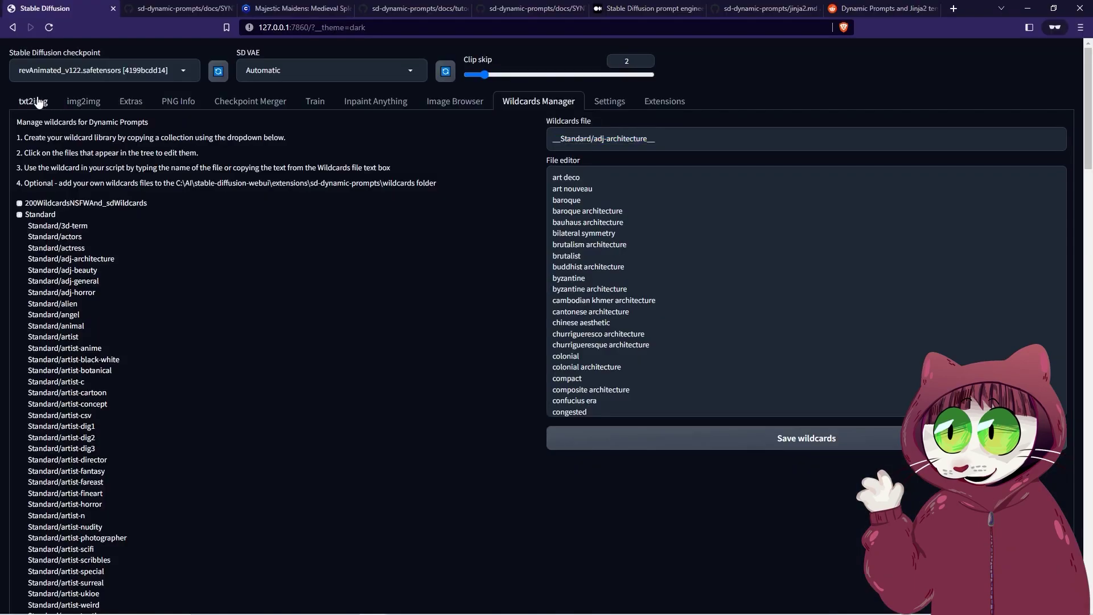
left_click(231, 140)
left_click_drag(231, 143, 452, 143)
type("stood infron")
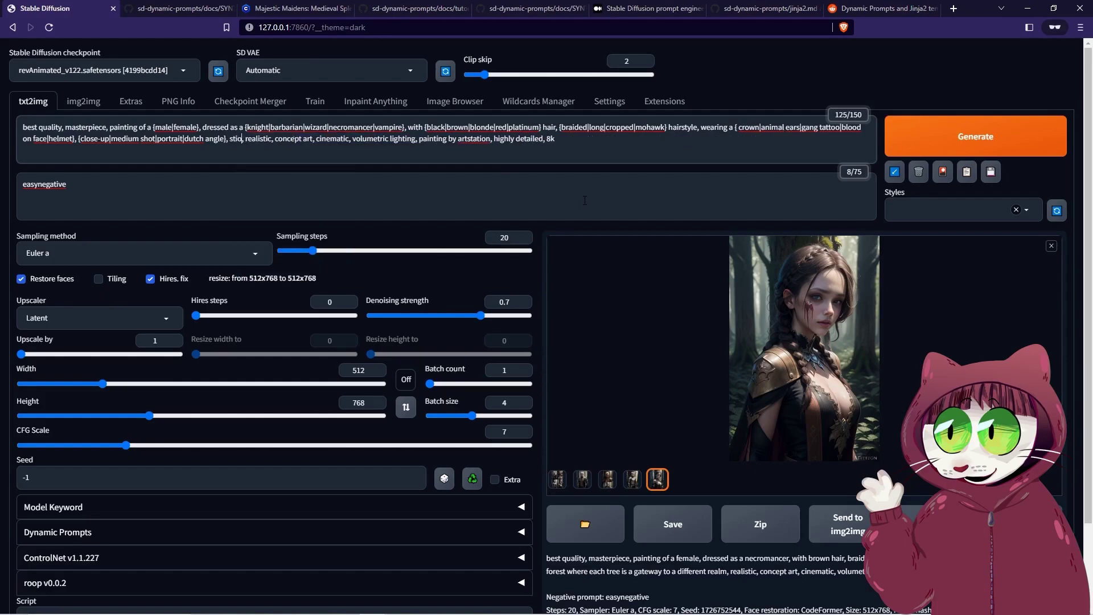
type("t of")
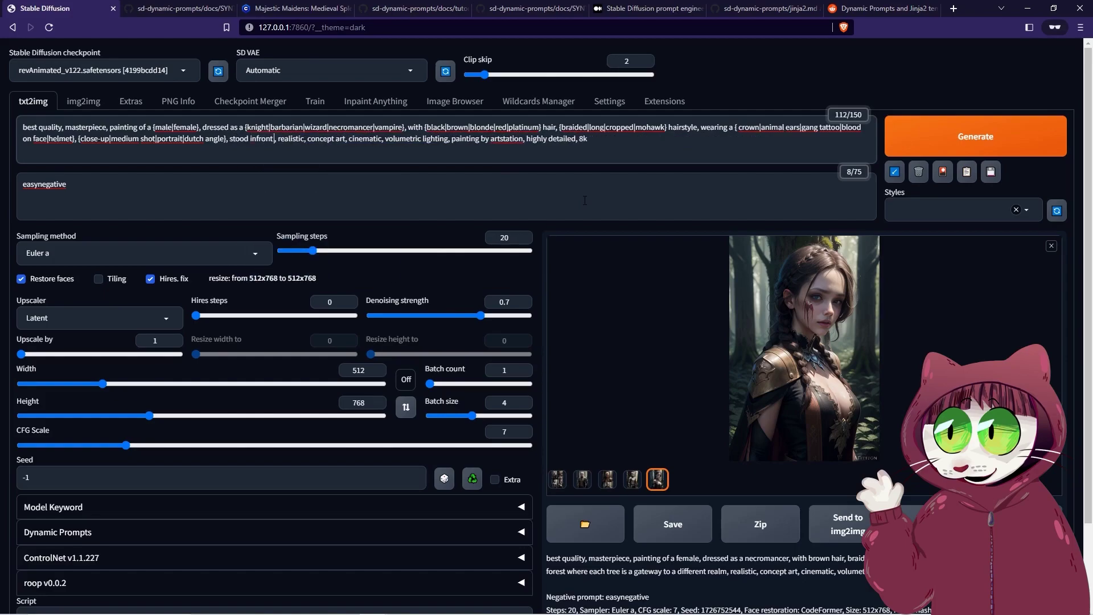
key("ctrl+v")
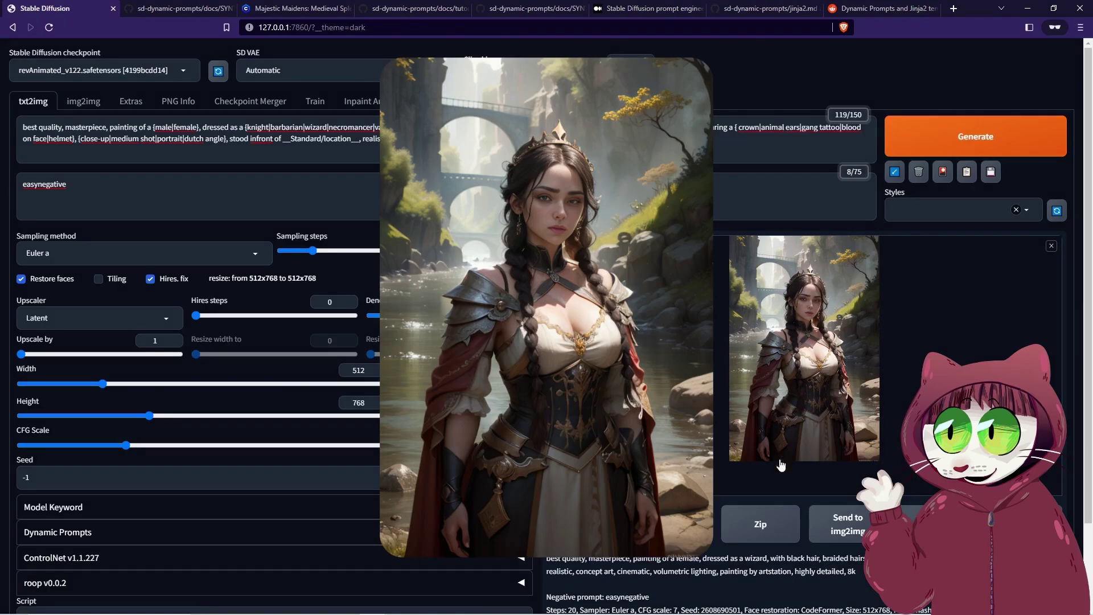
View the generated character images at full size
left_click(760, 454)
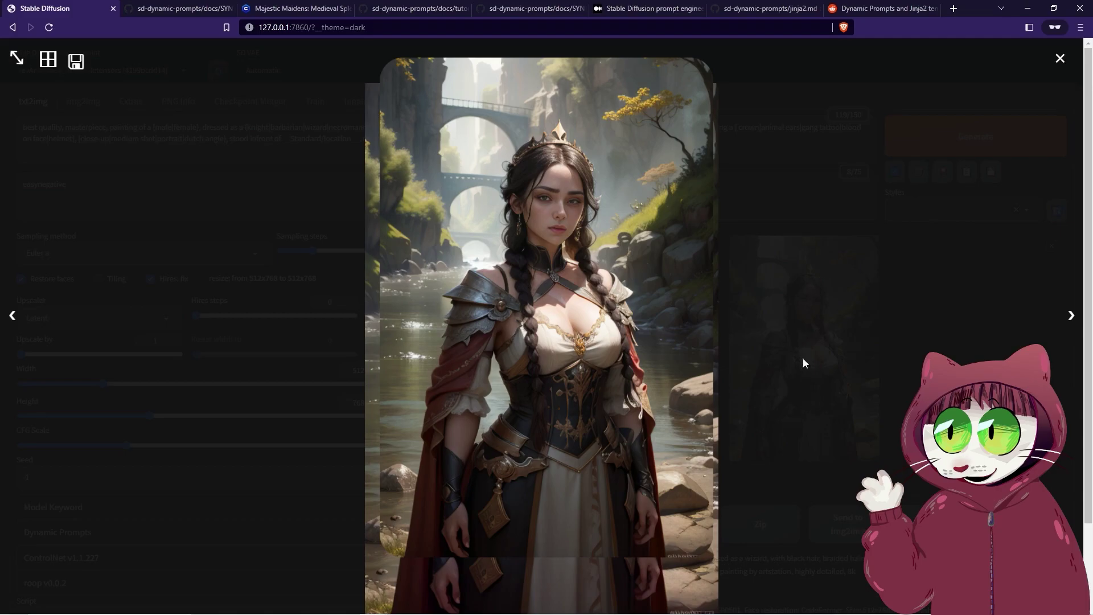
key("Right")
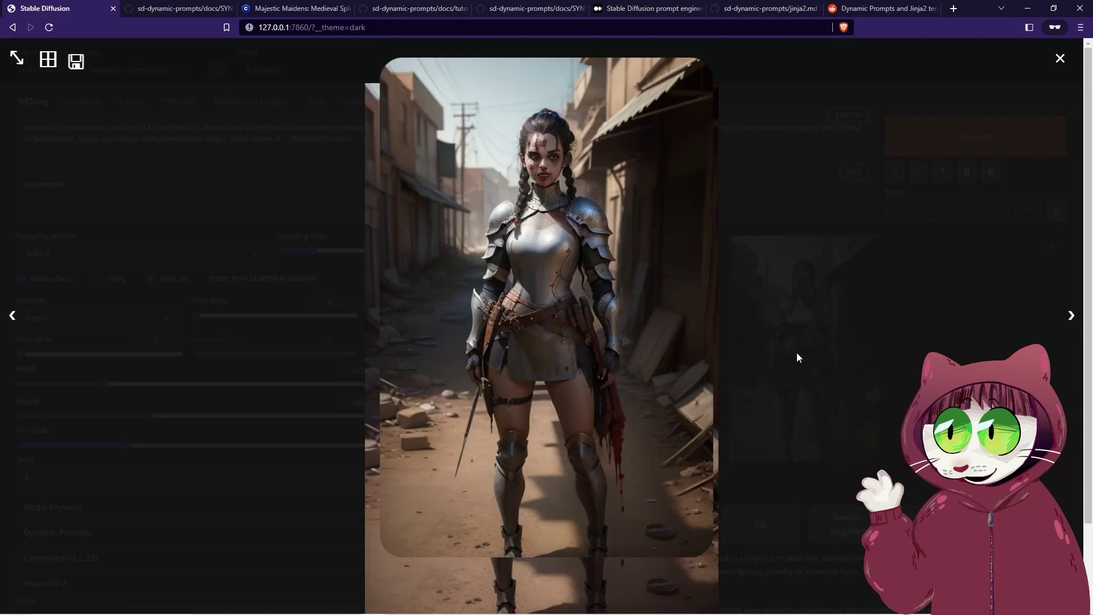
left_click(766, 371)
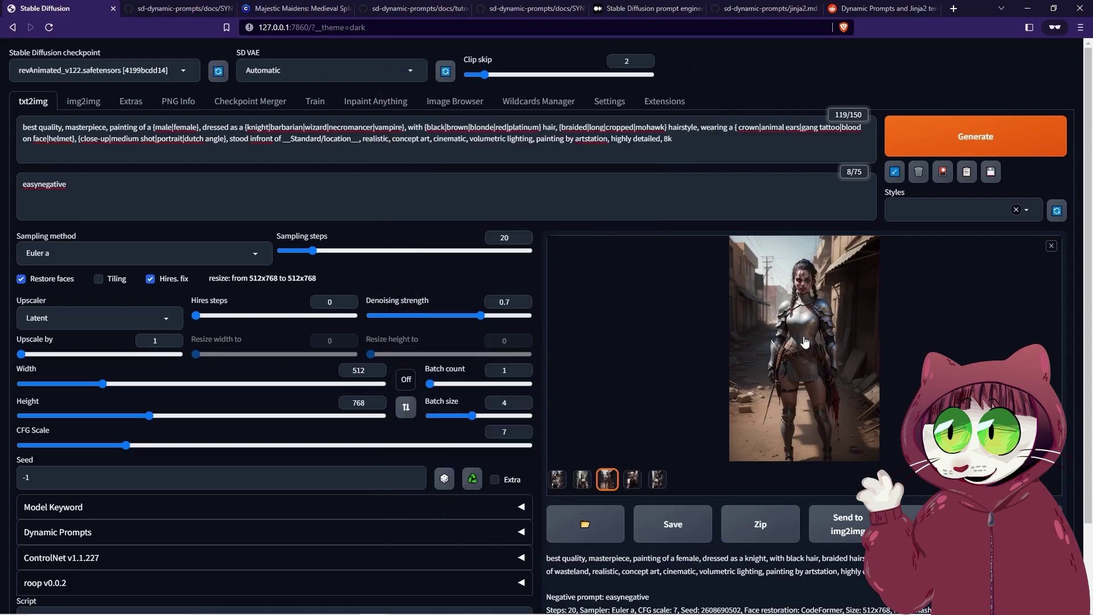
left_click(804, 341)
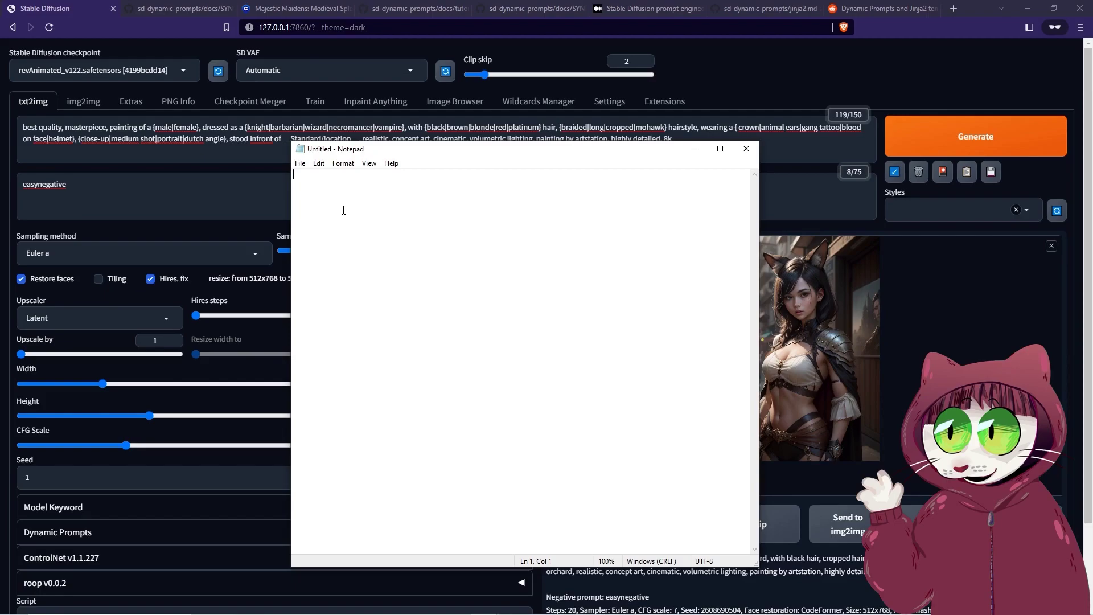
Put the complete txt2img prompt, including its variants and location wildcard, into a blank Notepad document
type("best quality, masterpiece, painting of a {male|female}, dressed as a {knight|barbarian|wizard|necromancer|vampire}, with {black|brown|blonde|red|platinum} hair, {braided|long|cropped|mohawk} hairstyle, wearing a { crown|animal ears|gang tattoo|blood on face|helmet}, {close-up|medium shot|portrait|dutch angle}, stood infront of __Standard/location__, realistic, concept art, cinematic, volumetric lighting, painting by artstation, highly detailed, 8k")
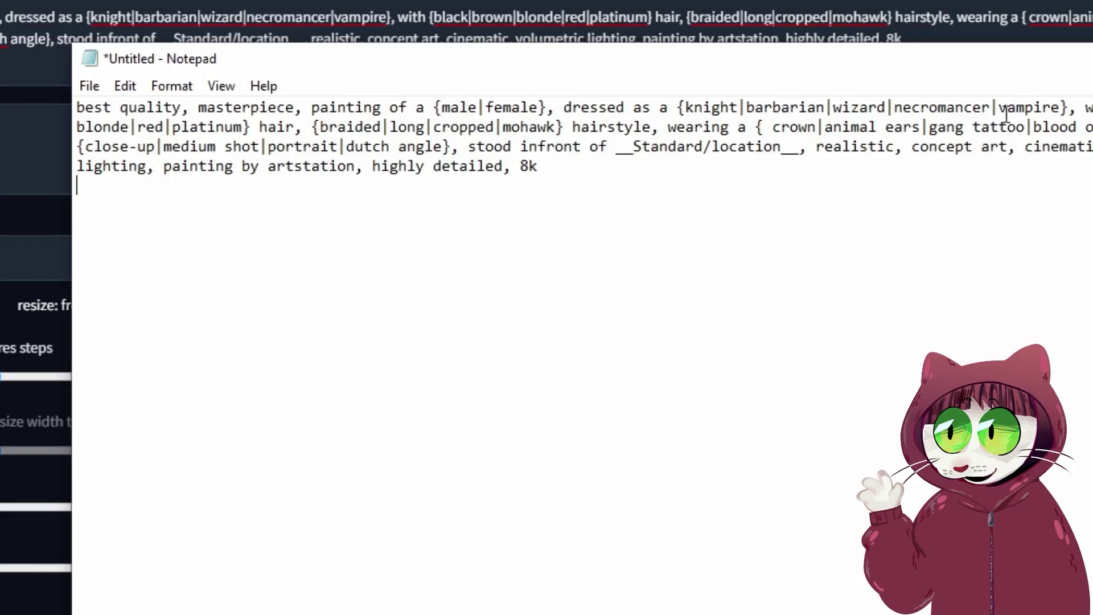
left_click(676, 107)
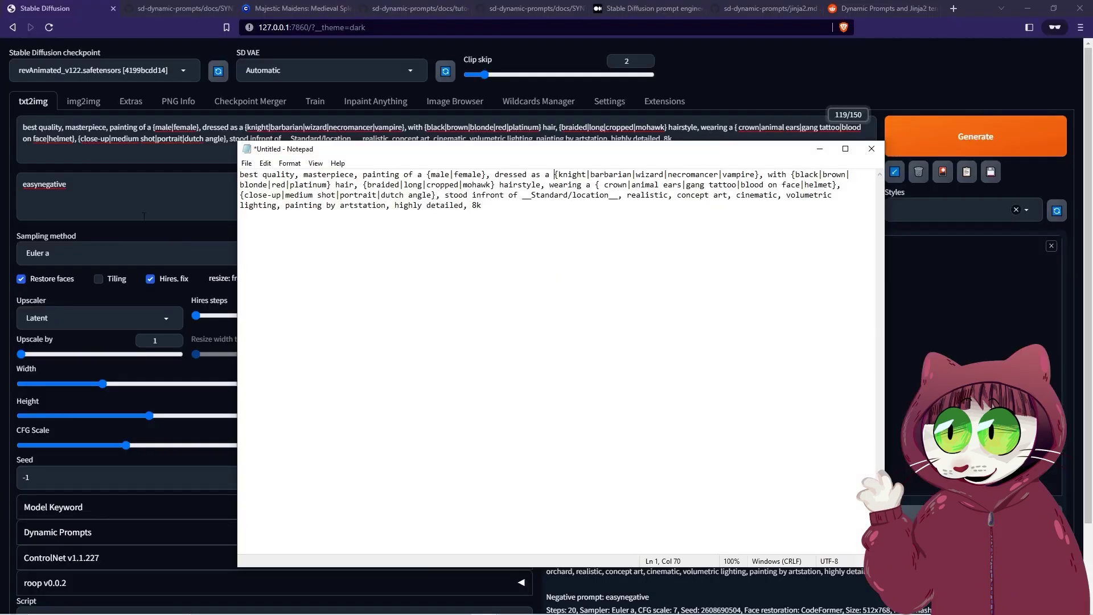
Save the prompt document as a text file named fantasyprompts
left_click(246, 163)
left_click(302, 226)
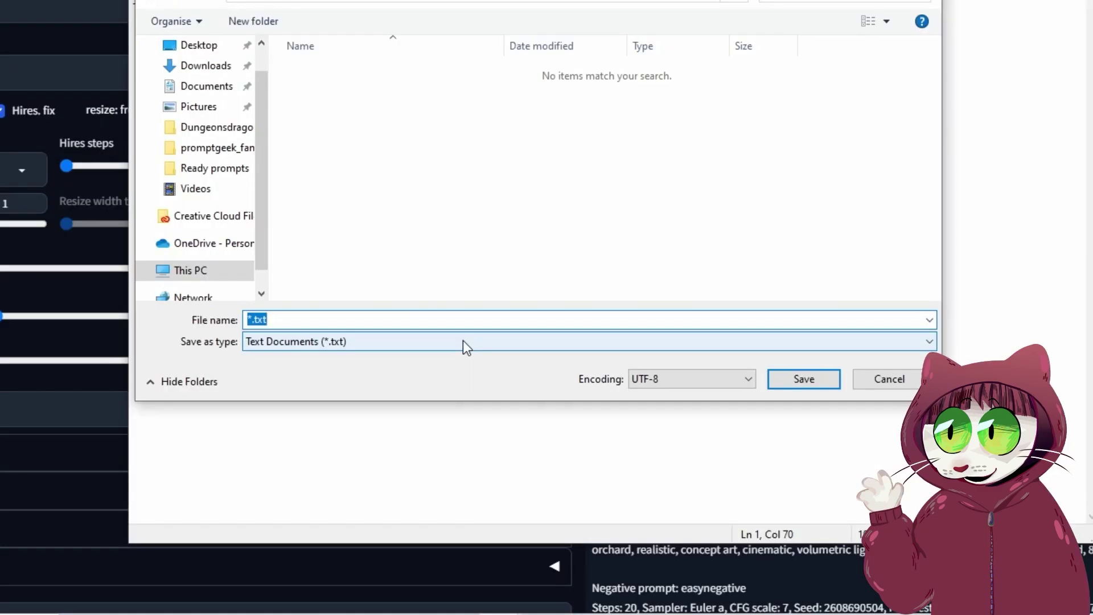
type("fnta")
key("BackSpace")
key("BackSpace")
key("BackSpace")
type("antasyprompts")
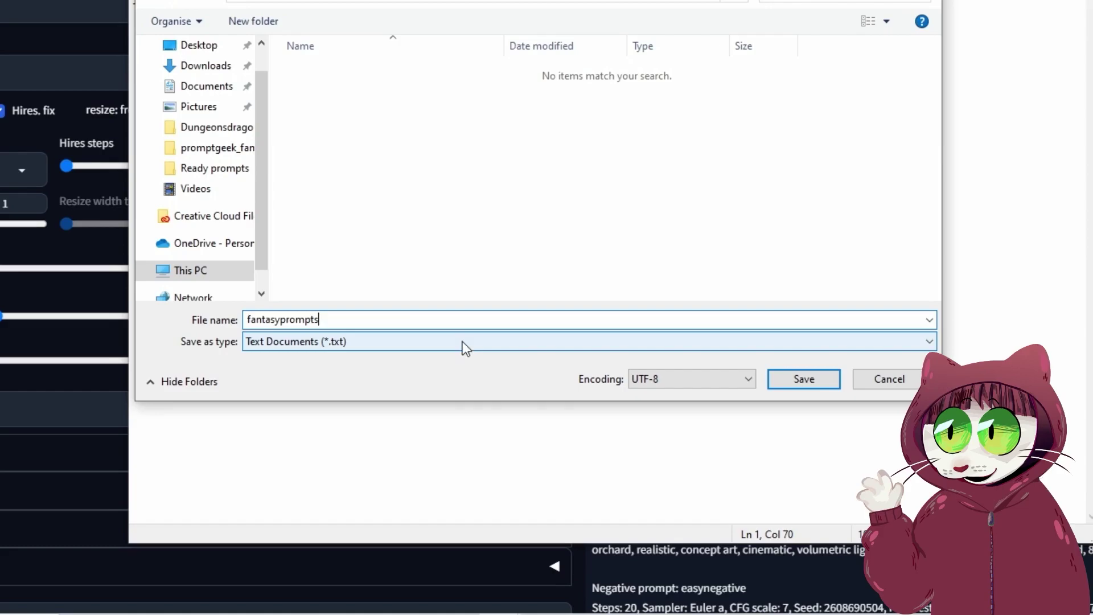
key("Return")
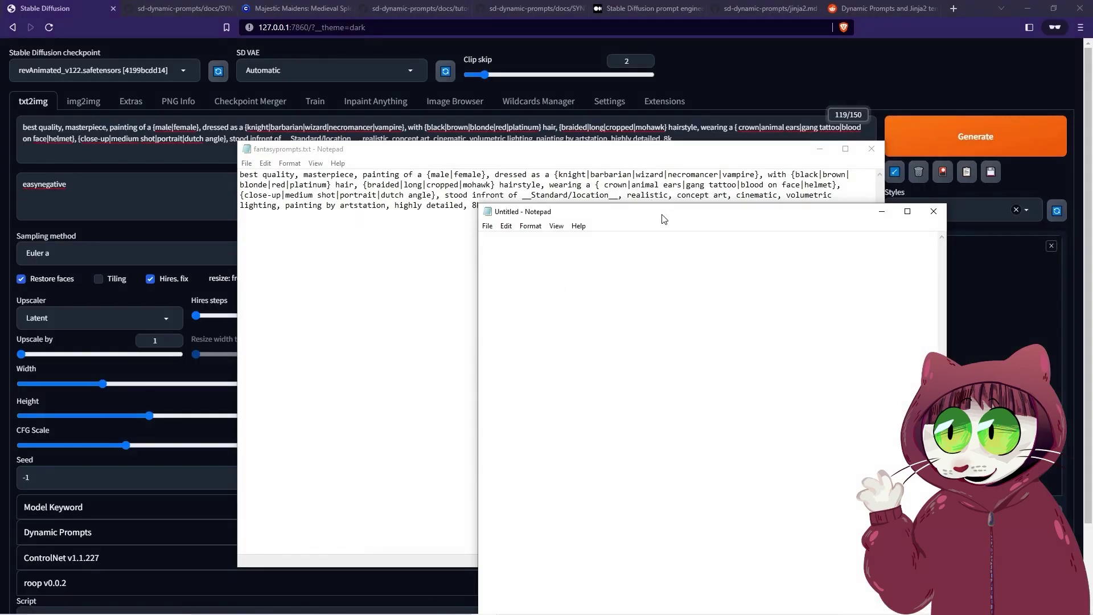
Fill a second blank Notepad document with fantasy character classes, one per line, such as Mage, Wizard, Rogue, Thief and Warrior
left_click_drag(661, 214, 647, 230)
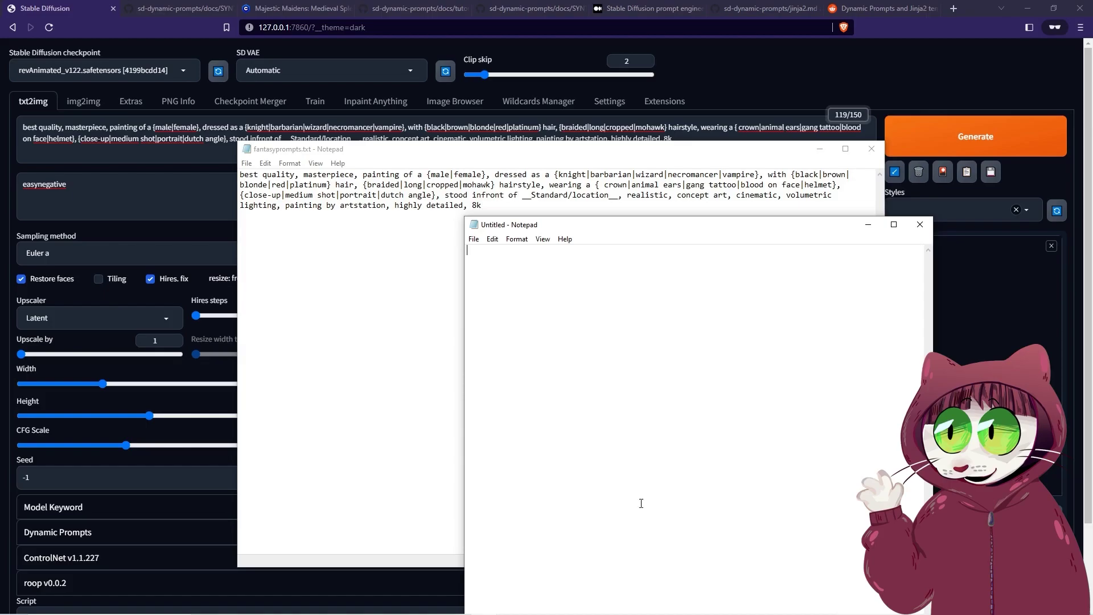
type("knight")
key("Return")
type("archer")
key("Return")
type("mage")
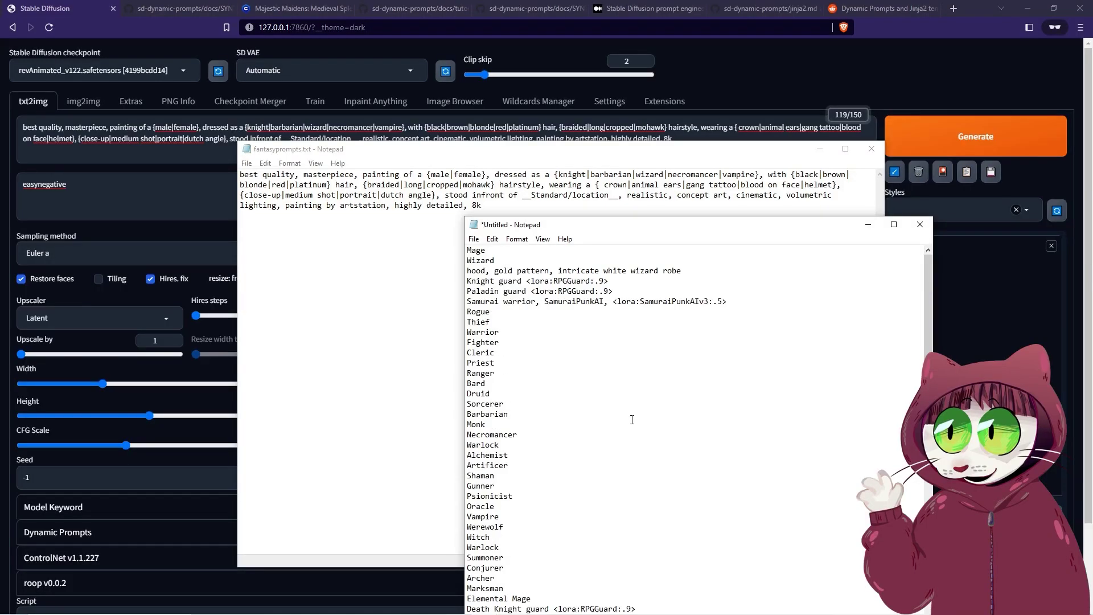
scroll(554, 476, "down", 7)
scroll(554, 476, "up", 8)
Save the character class list as a text file named charactertype
left_click(473, 238)
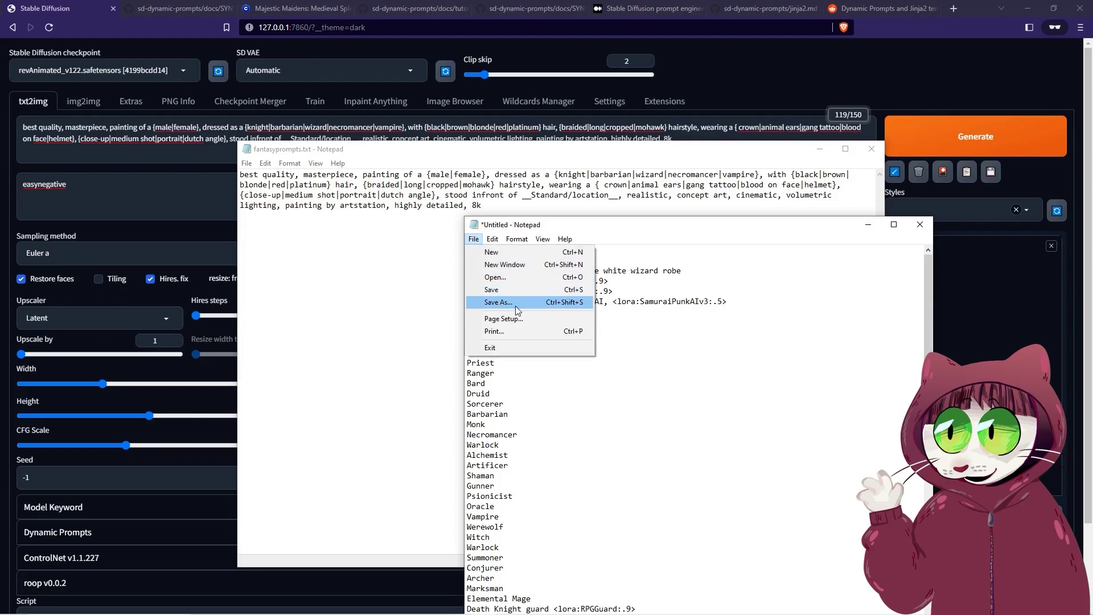
left_click(514, 302)
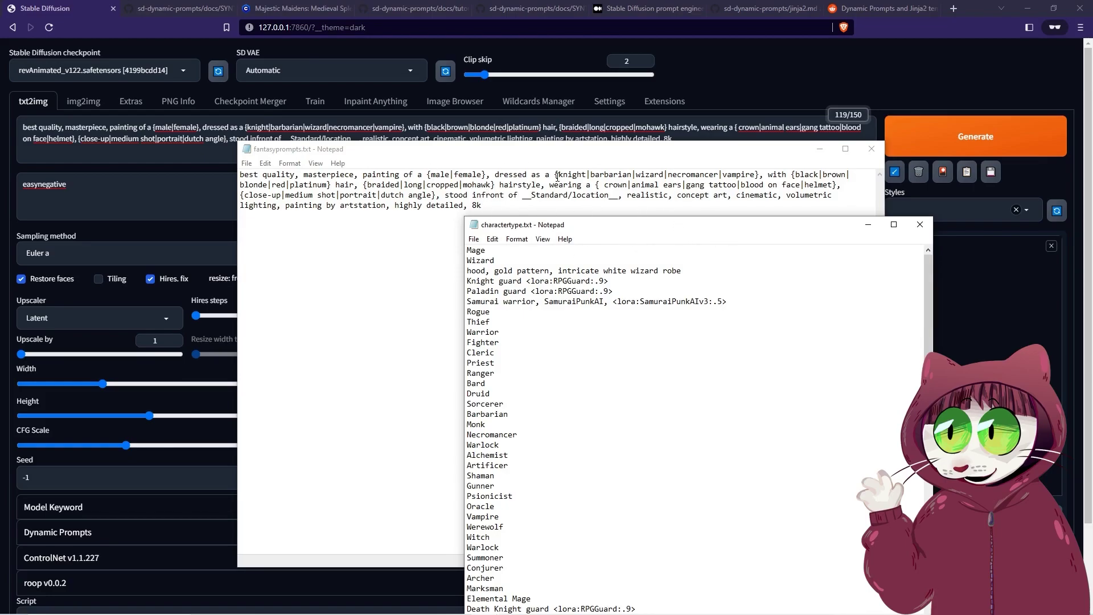
In the fantasyprompts document, replace the knight|barbarian|wizard|necromancer|vampire variant with the wildcard __charactertype__
left_click(557, 176)
left_click_drag(554, 175, 760, 176)
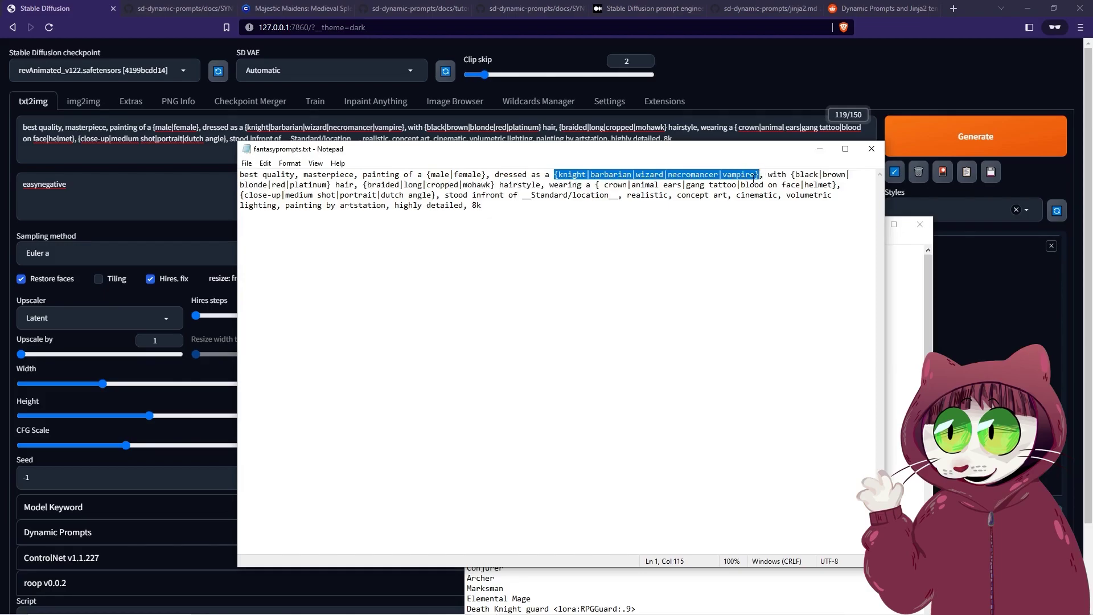
key("Delete")
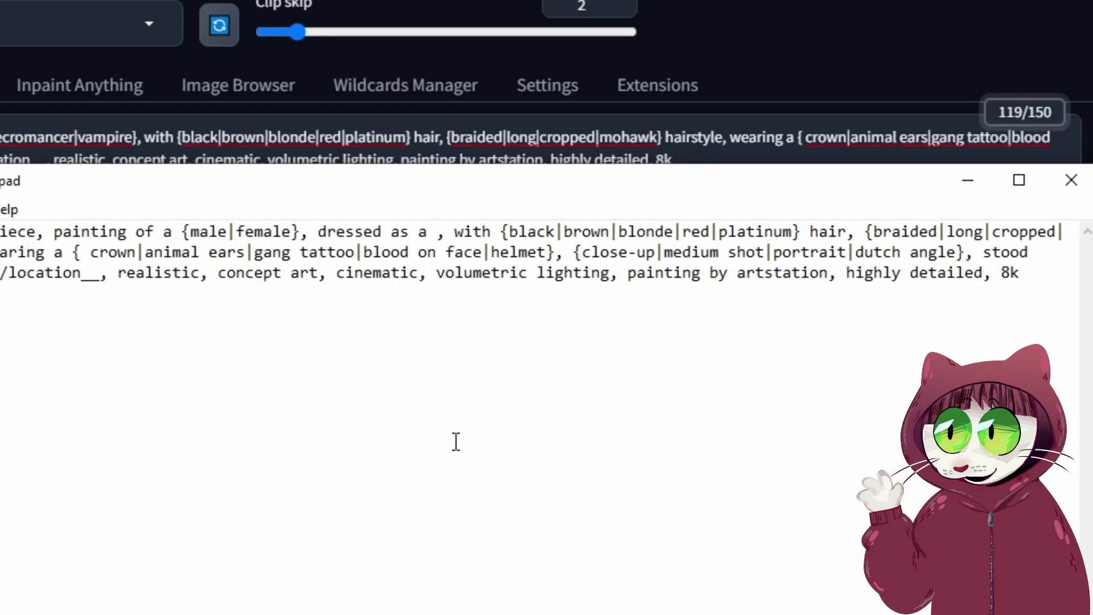
type("__charactertype__")
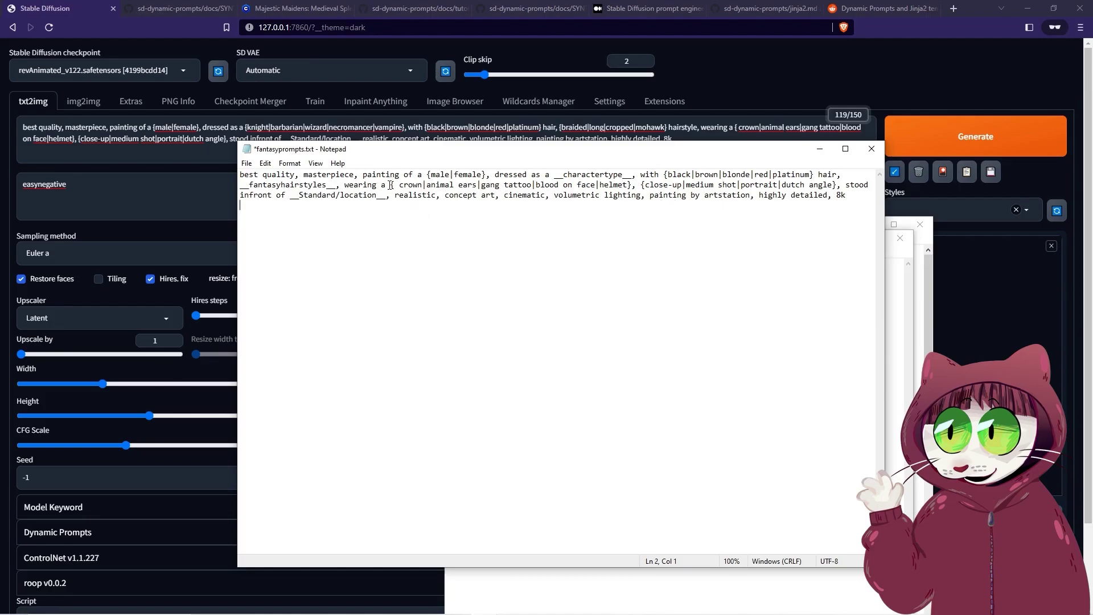
Replace the crown|animal ears|gang tattoo|blood on face|helmet variant with the wildcard __headgear__ followed by a comma
left_click_drag(390, 185, 633, 185)
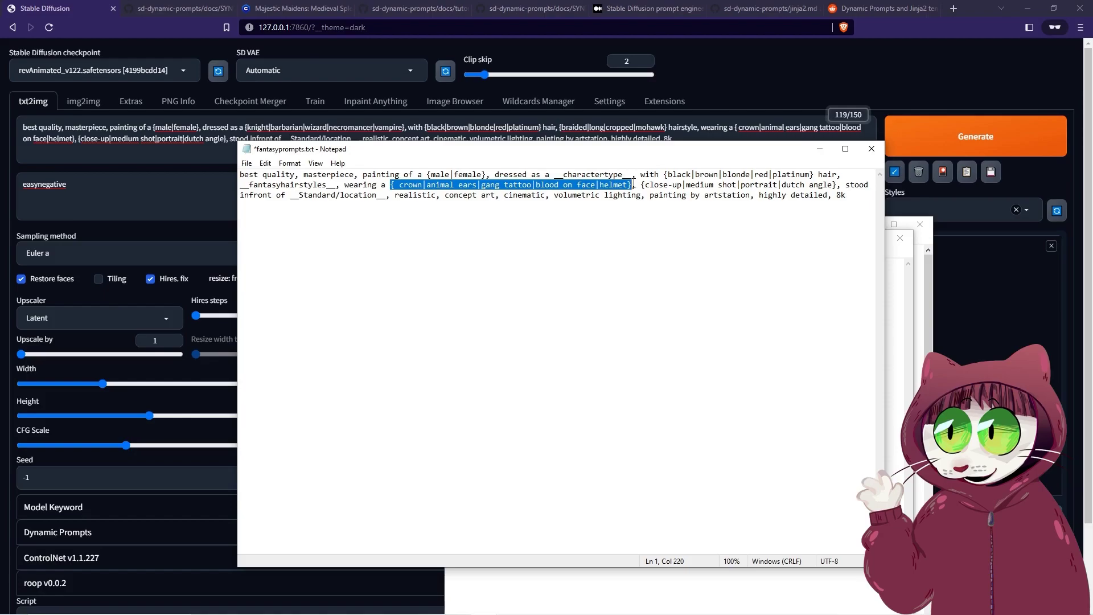
key("Delete")
type("__")
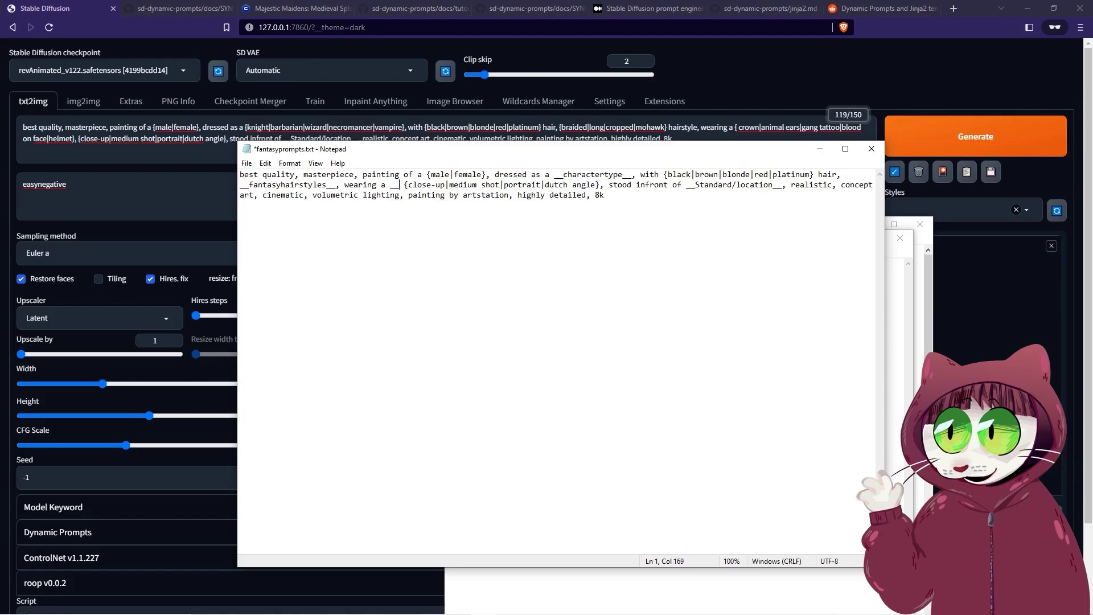
type("headgear__,")
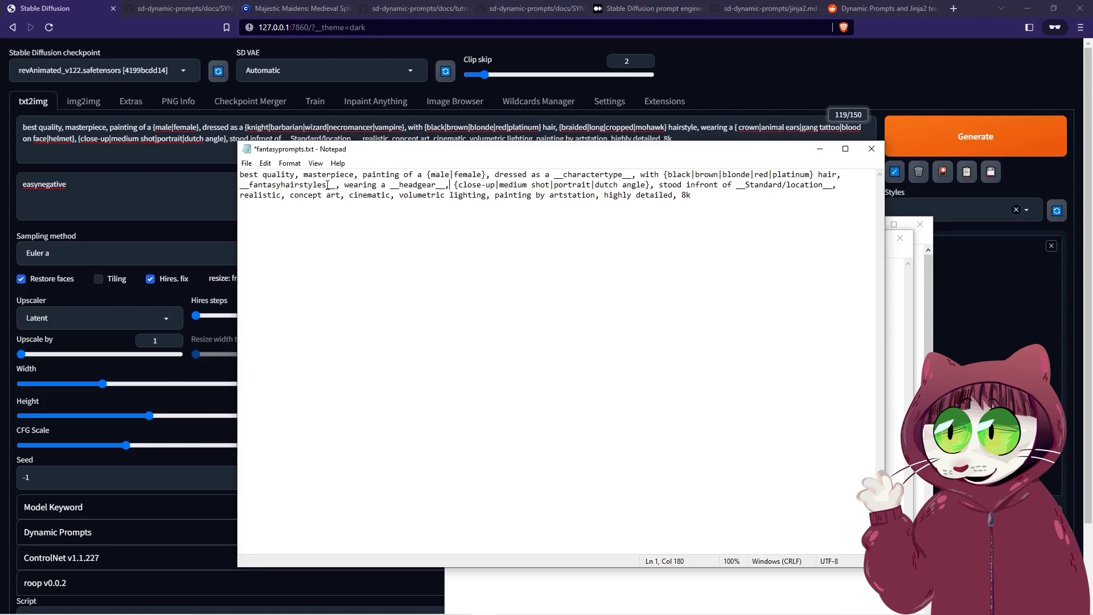
Try the pattern __hairstyles*__ in place of the hairstyle wildcard, and restore the name __fantasyhairstyles__
left_click_drag(281, 186, 250, 186)
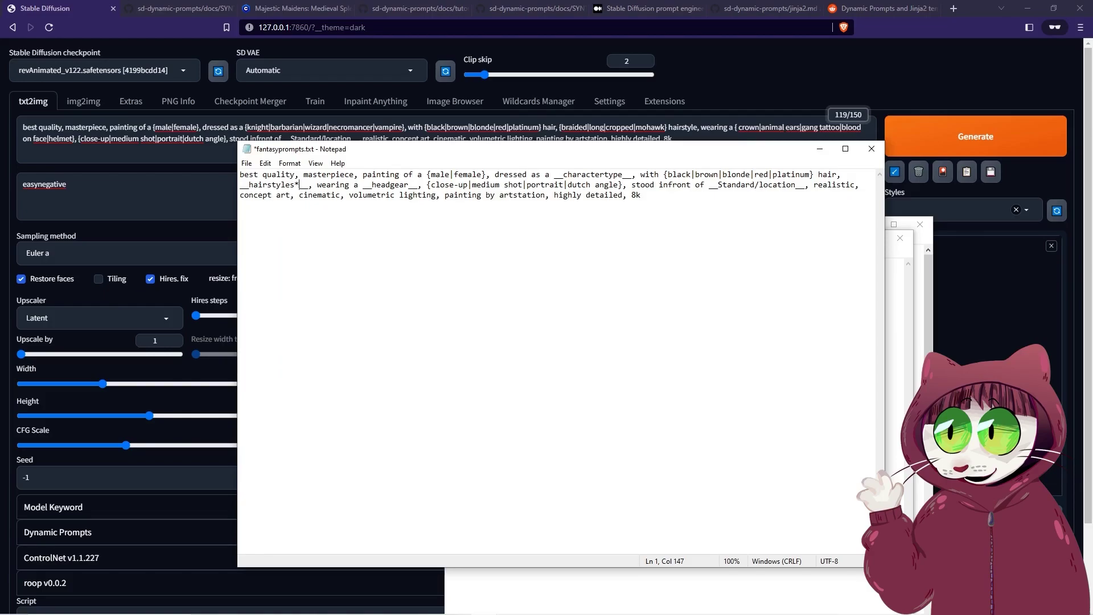
left_click(249, 185)
type("fantasy")
Turn the word stood into a pose variant: {stood|standing|sat|sitting|posing|running|jumping|fighting}
left_click(660, 185)
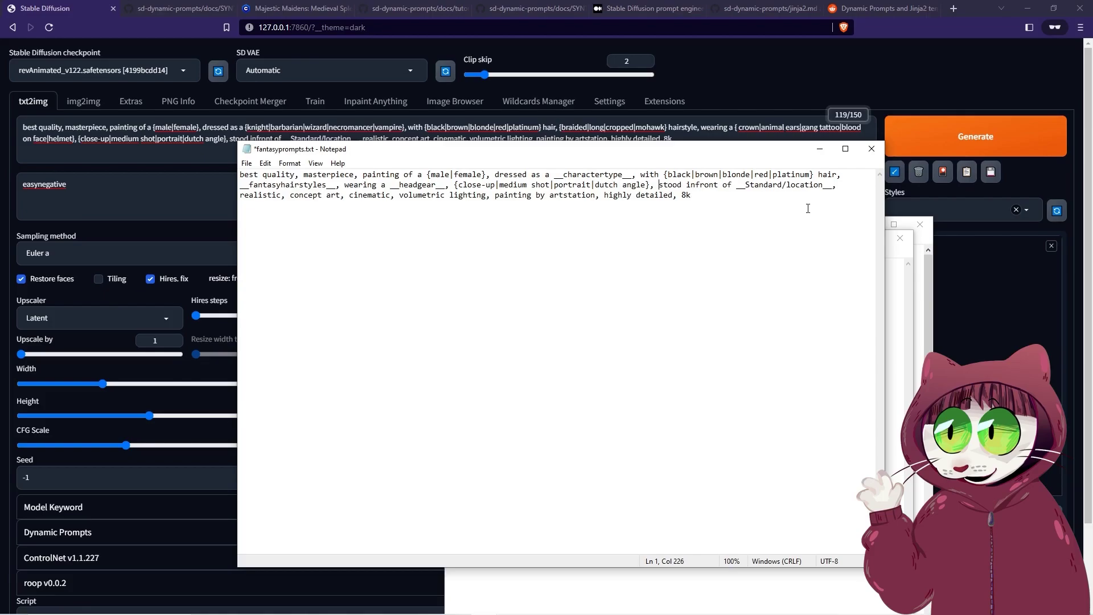
type("{")
key("ctrl+v")
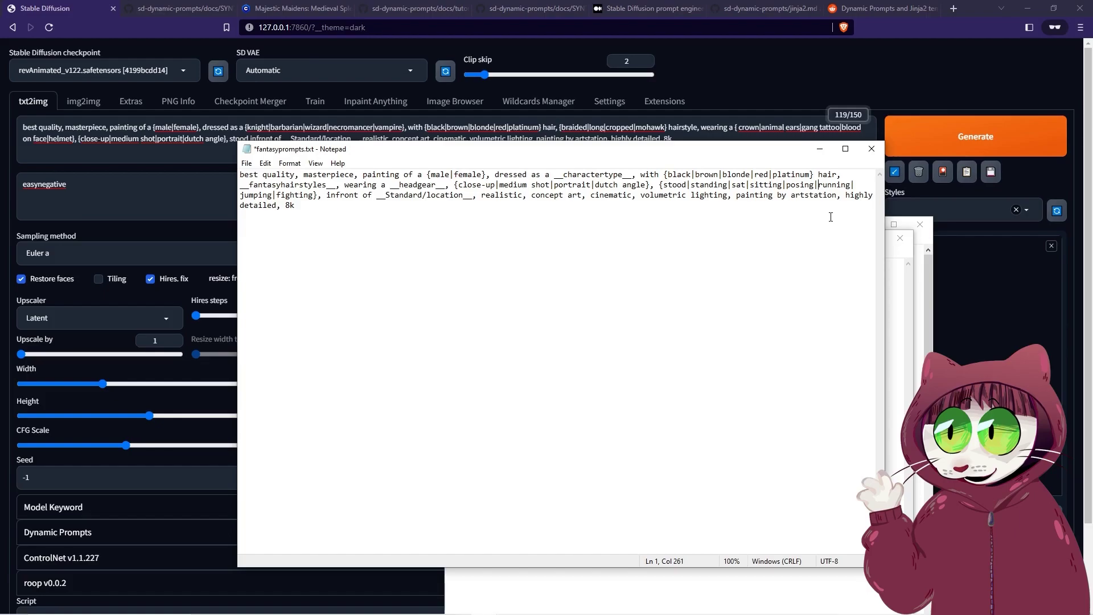
Weight the pose options by prefixing running with 0.4:: and jumping with 0.3::
type("0.4")
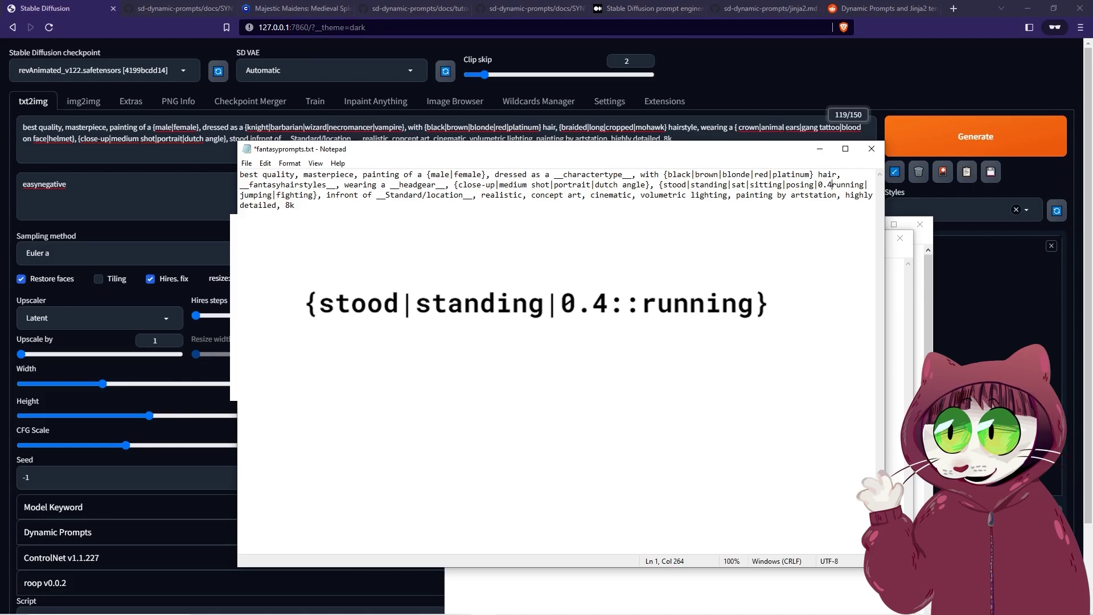
type("::")
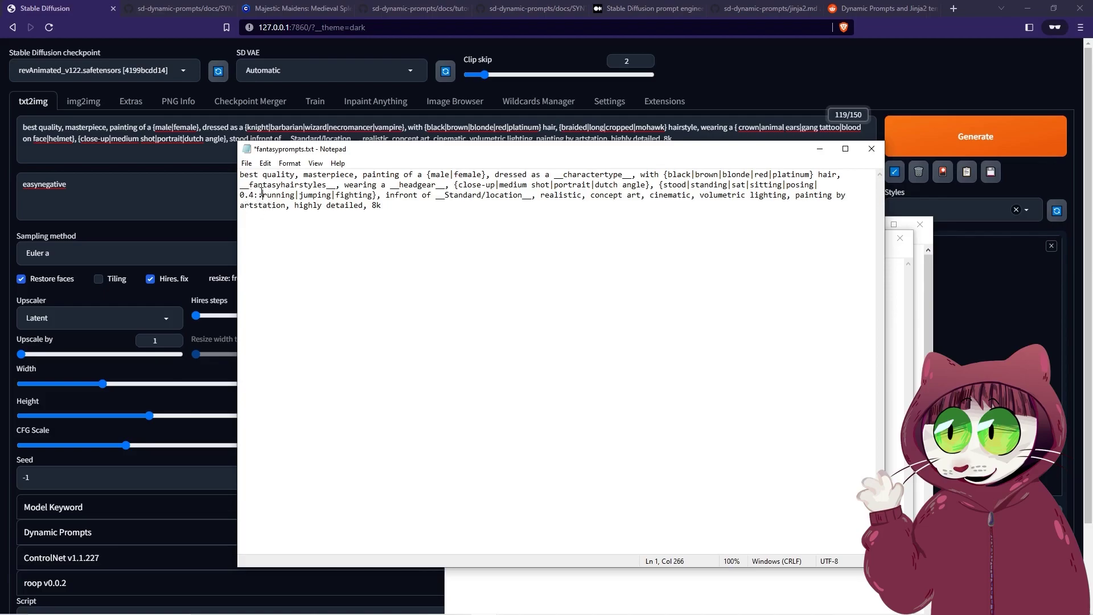
left_click(298, 196)
type("0.3::")
Replace the phrase "infront of __Standard/location__" with the wildcard __fantasysetting__
left_click(409, 195)
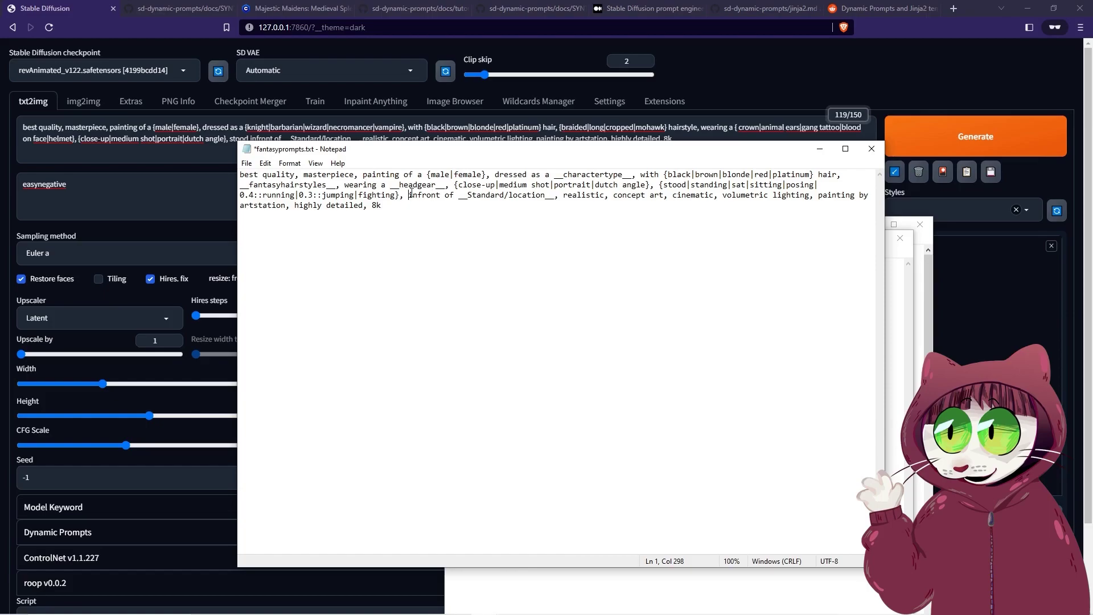
left_click_drag(409, 195, 555, 207)
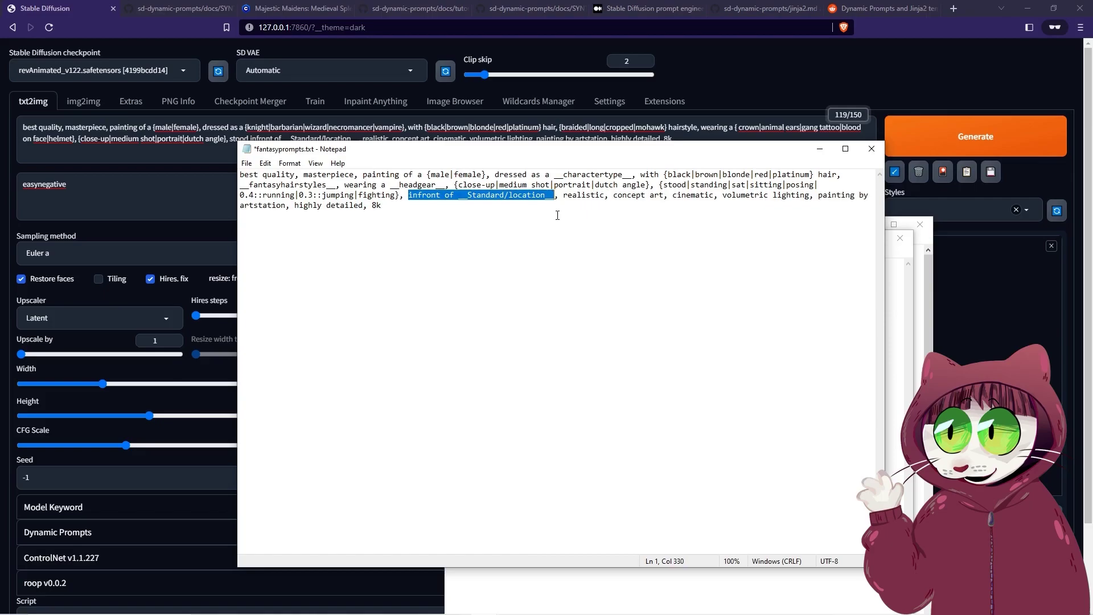
key("ctrl+x")
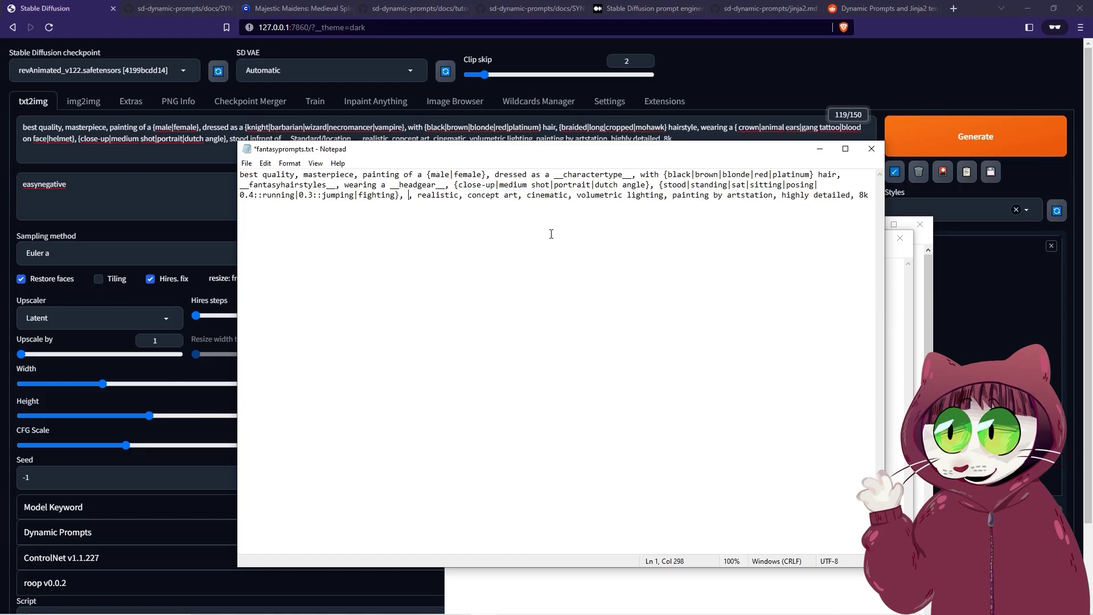
type("__fantasysetting__")
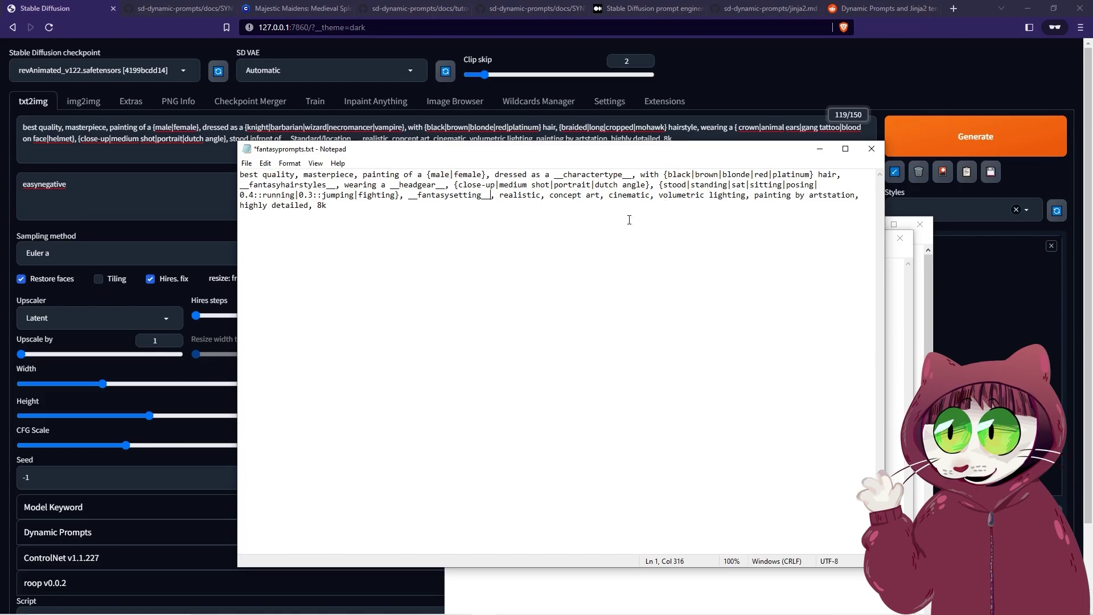
Save the edited prompt in the existing fantasyprompts text file
left_click(246, 163)
left_click(286, 223)
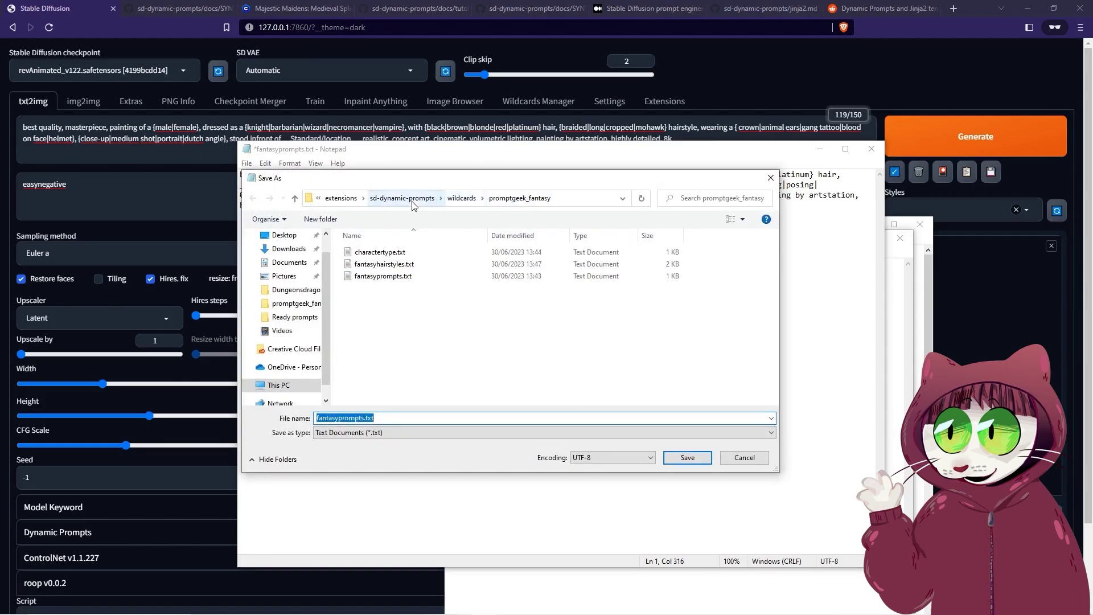
key("Escape")
left_click(246, 163)
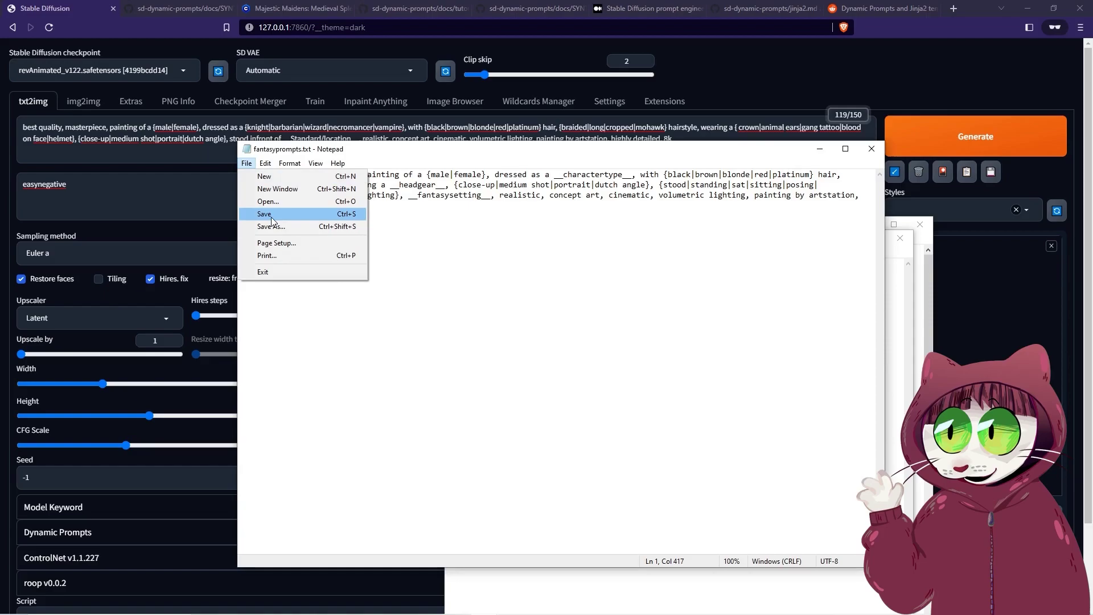
left_click(279, 214)
Check which wildcard text files are stored in the promptgeek_fantasy folder, without saving another copy of the prompt
left_click(265, 162)
mouse_move(247, 163)
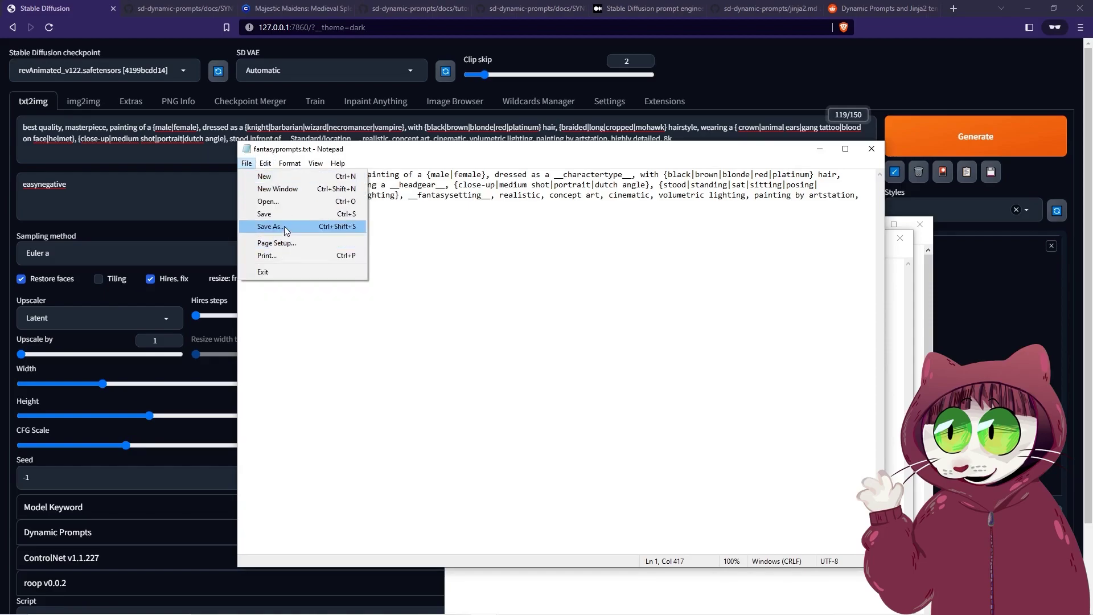
left_click(285, 226)
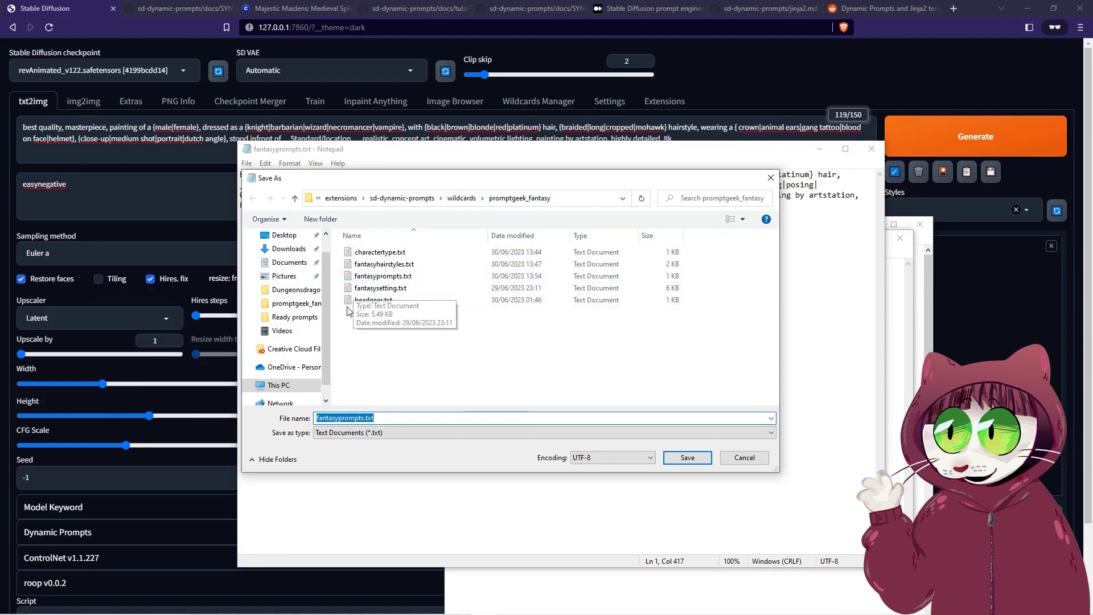
left_click(744, 457)
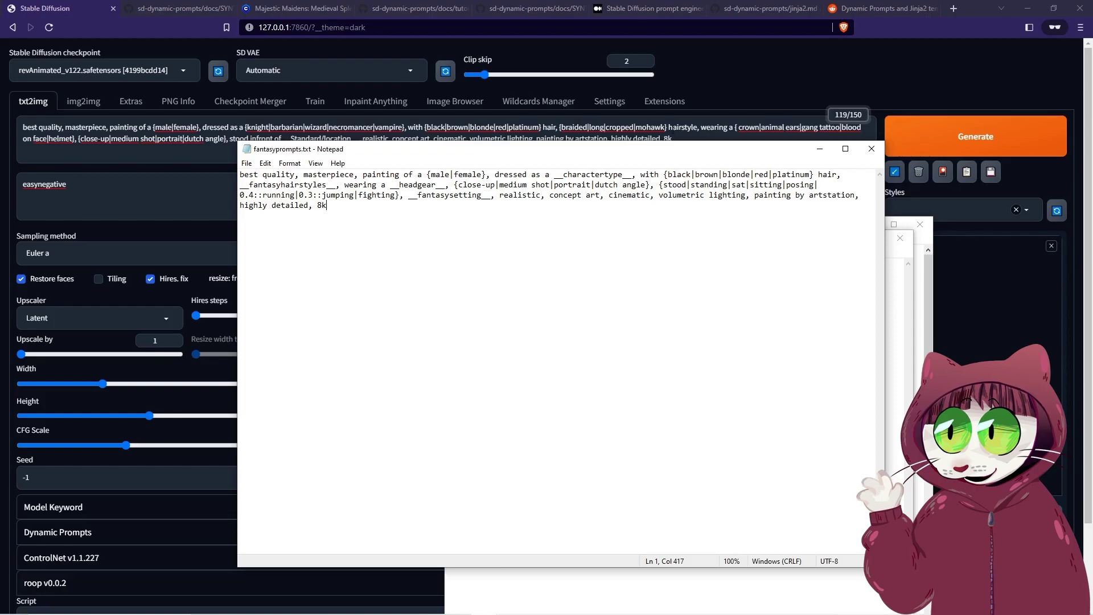
Clear the txt2img prompt in Stable Diffusion and open the promptgeek_fantasy/fantasyprompts wildcard file in the Wildcards Manager
left_click(732, 87)
left_click_drag(708, 152, 9, 131)
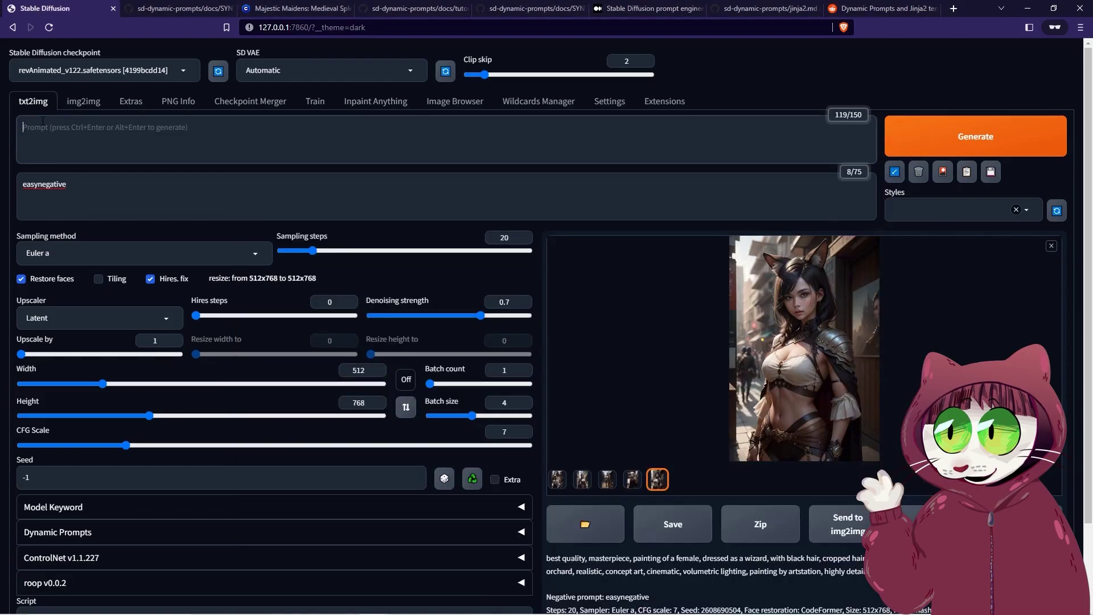
left_click(537, 104)
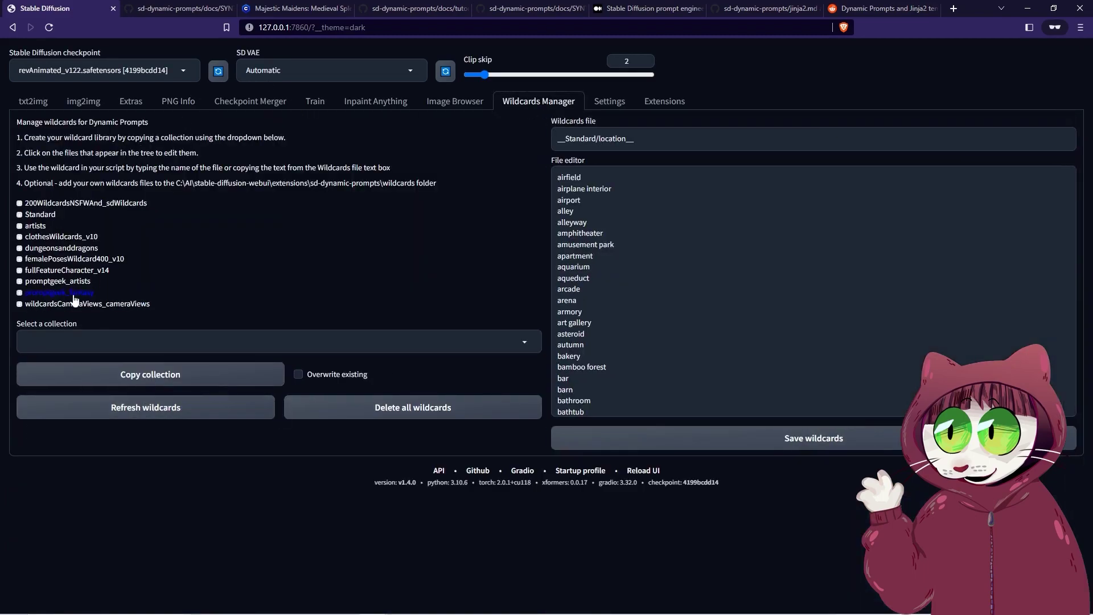
left_click(80, 292)
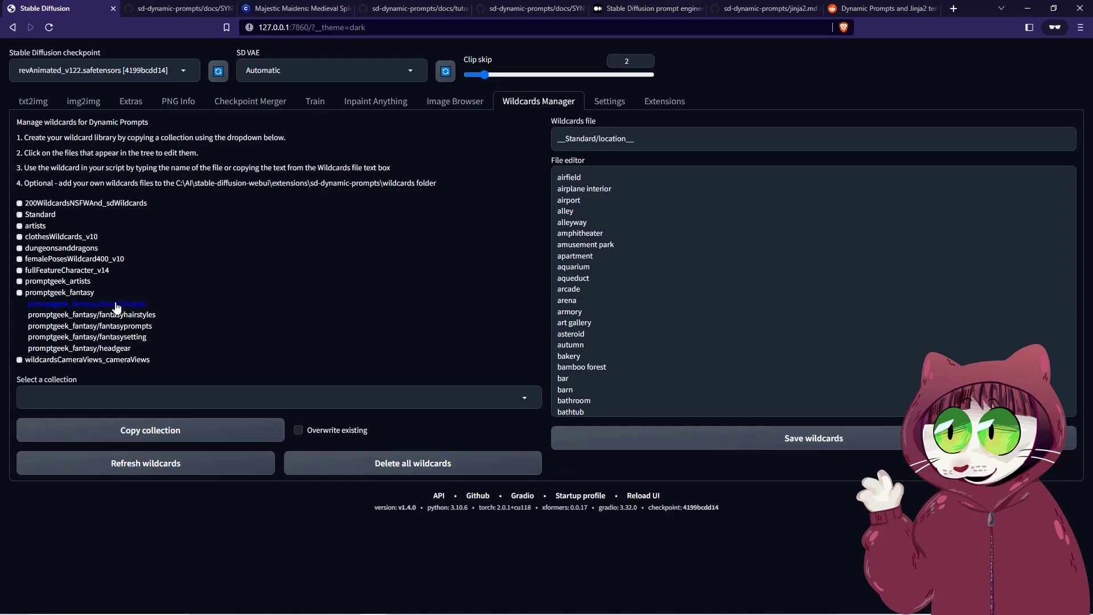
left_click(114, 327)
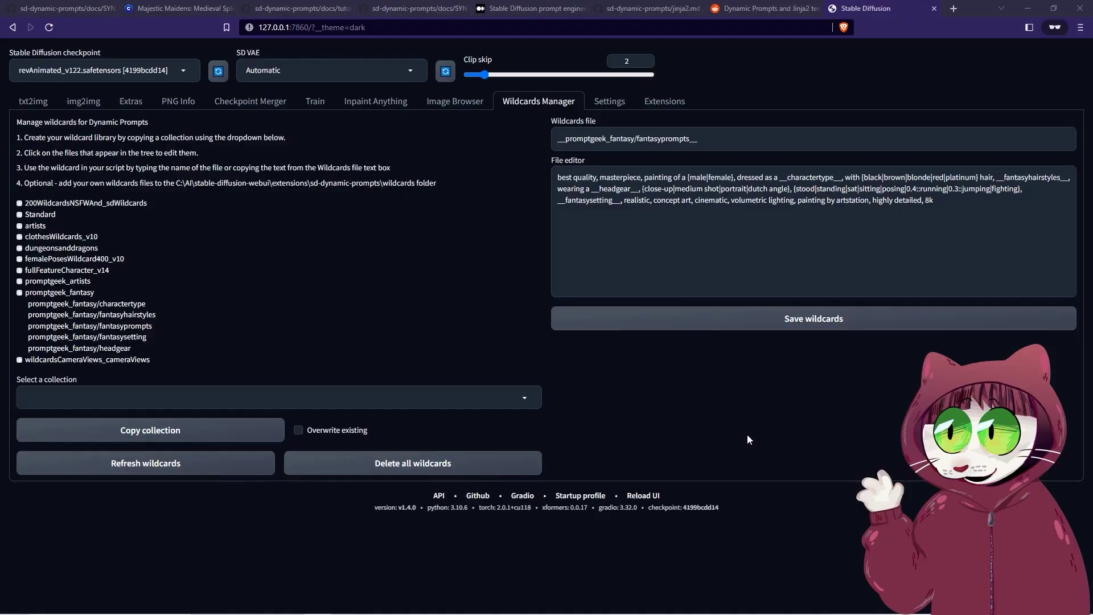
Use the wildcard __promptgeek_fantasy/fantasyprompts__ as the whole txt2img prompt and generate images
left_click_drag(716, 145, 529, 145)
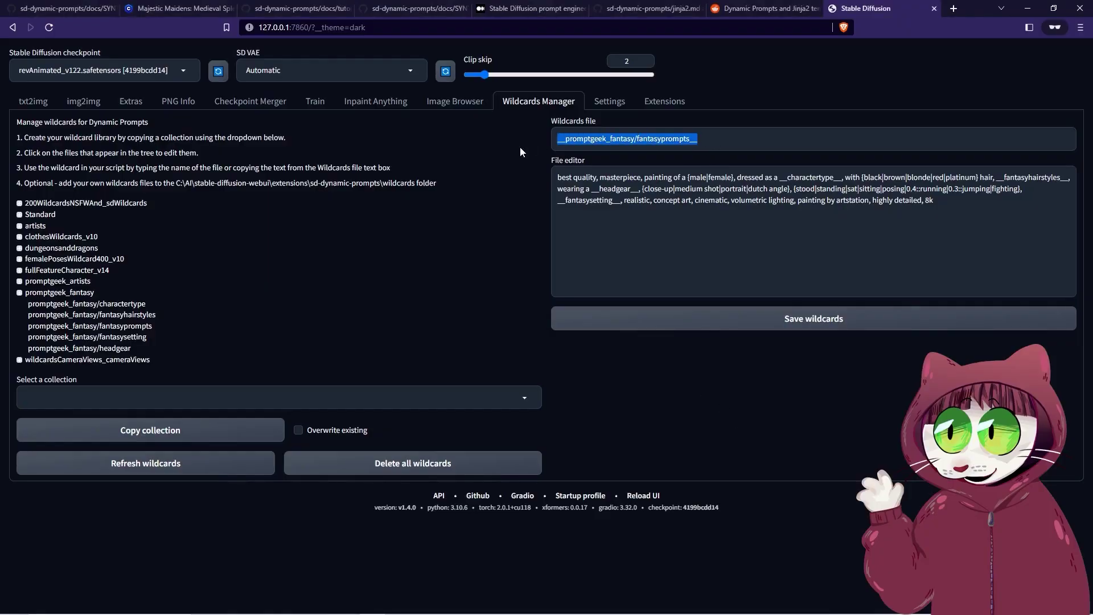
left_click(33, 101)
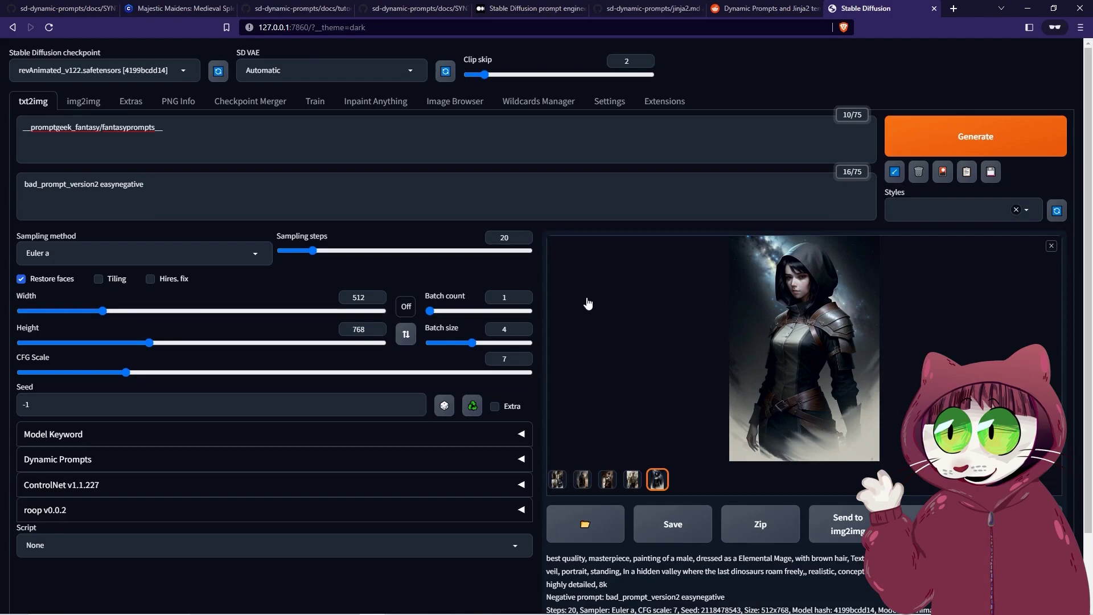
Look through the fantasy character images generated from the fantasyprompts wildcard at full size, one after another
left_click(814, 343)
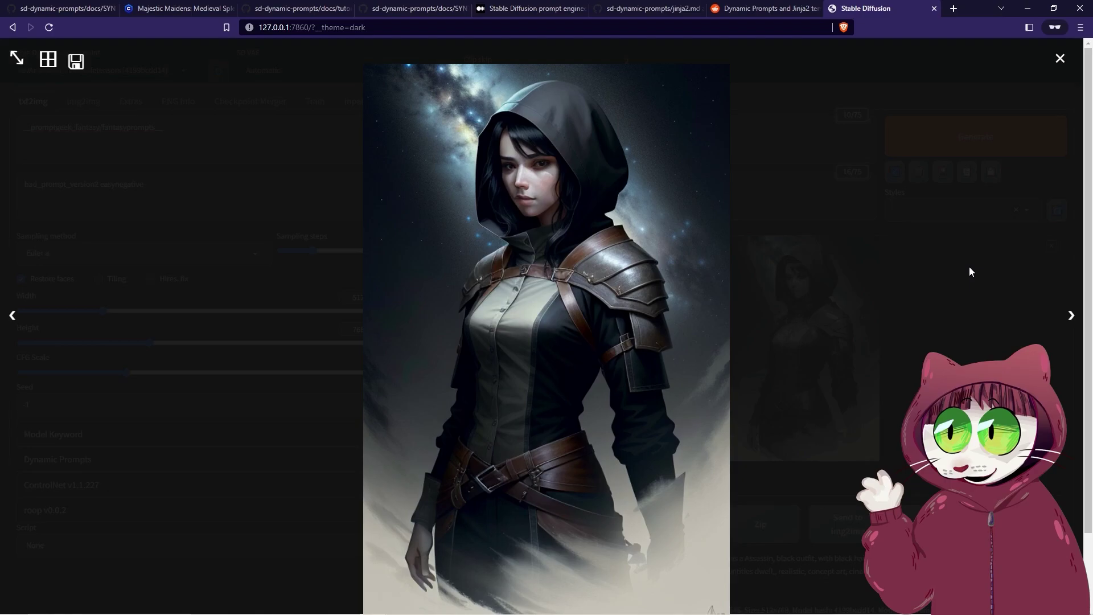
left_click(970, 272)
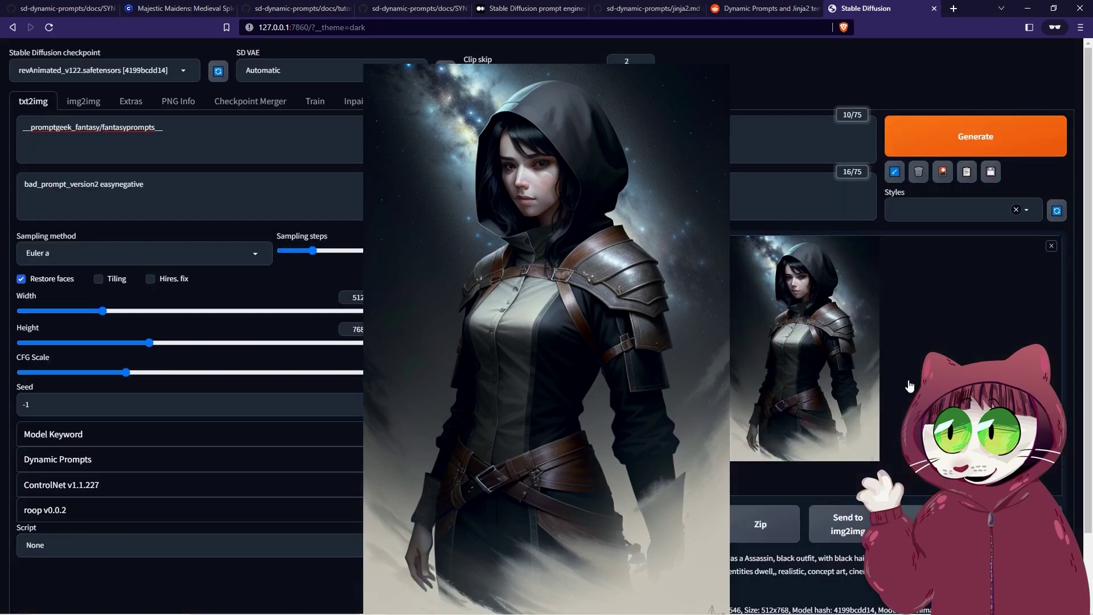
left_click(815, 332)
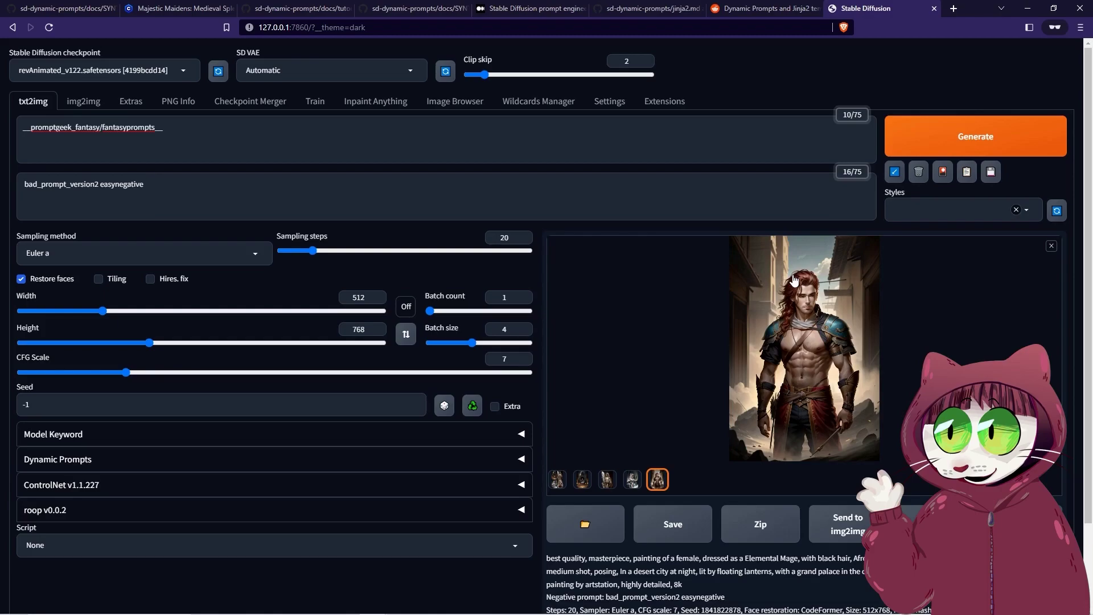
key("alt+Tab")
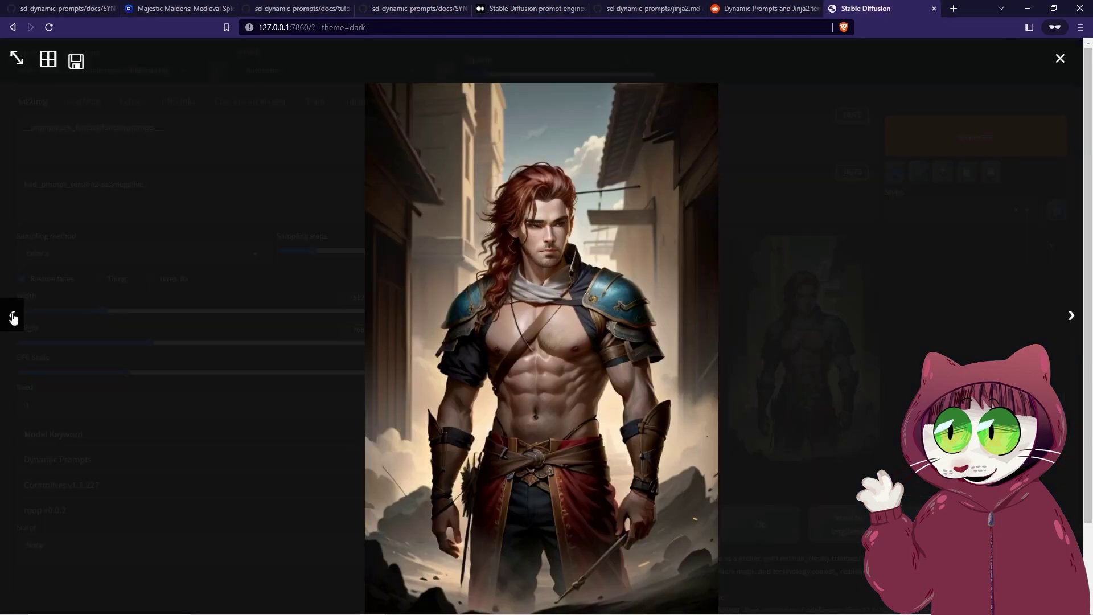
left_click(13, 317)
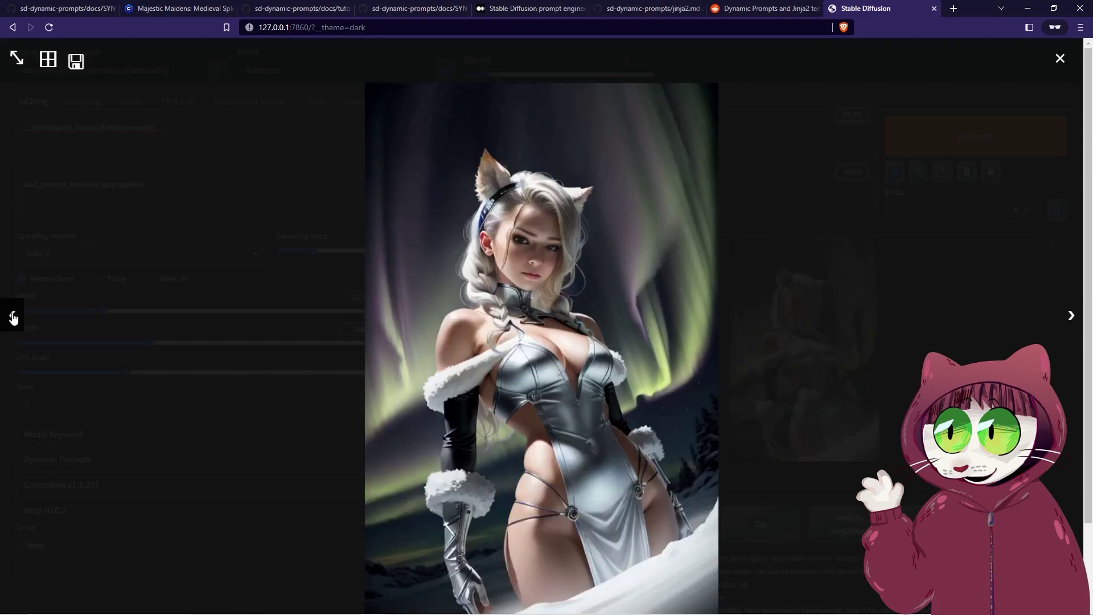
left_click(13, 317)
left_click(13, 317)
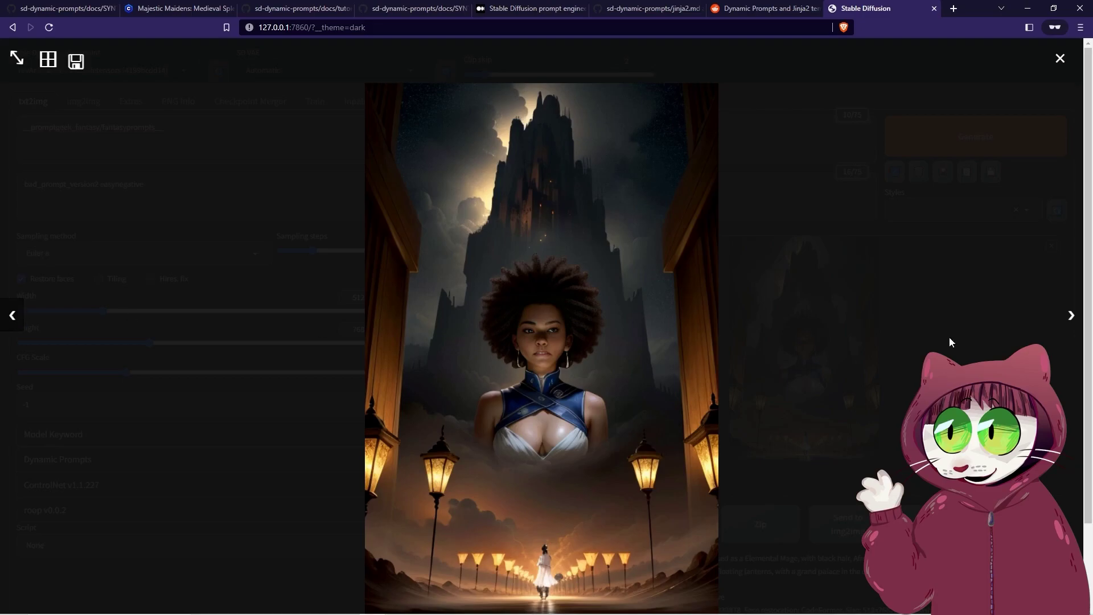
left_click(1060, 58)
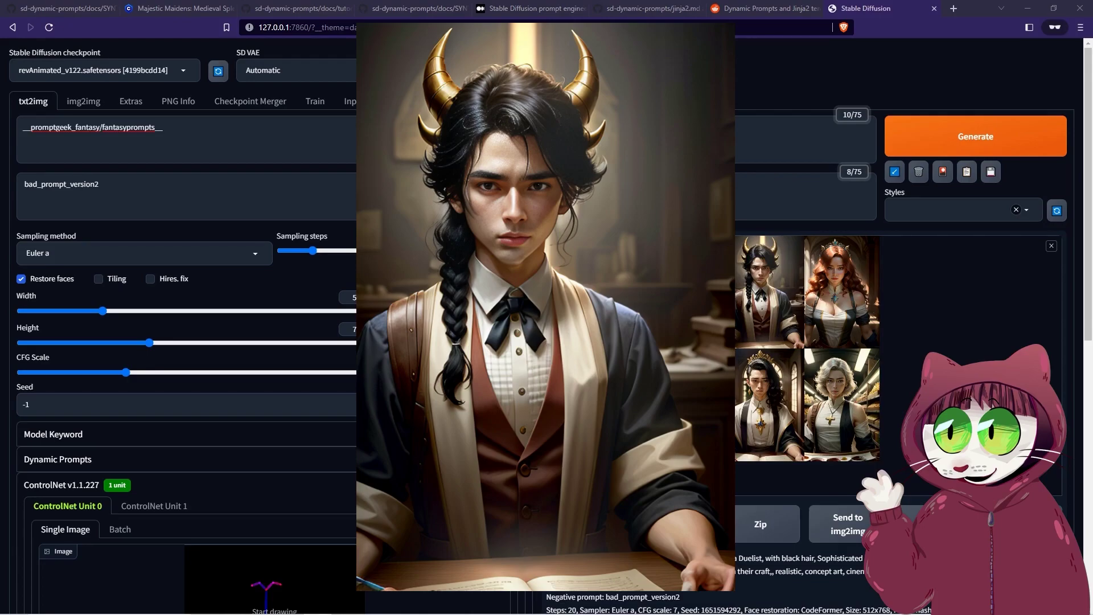
Consult the sd-dynamic-prompts jinja2.md page on GitHub and the Reddit post on Dynamic Prompts and Jinja2 templates
left_click(761, 315)
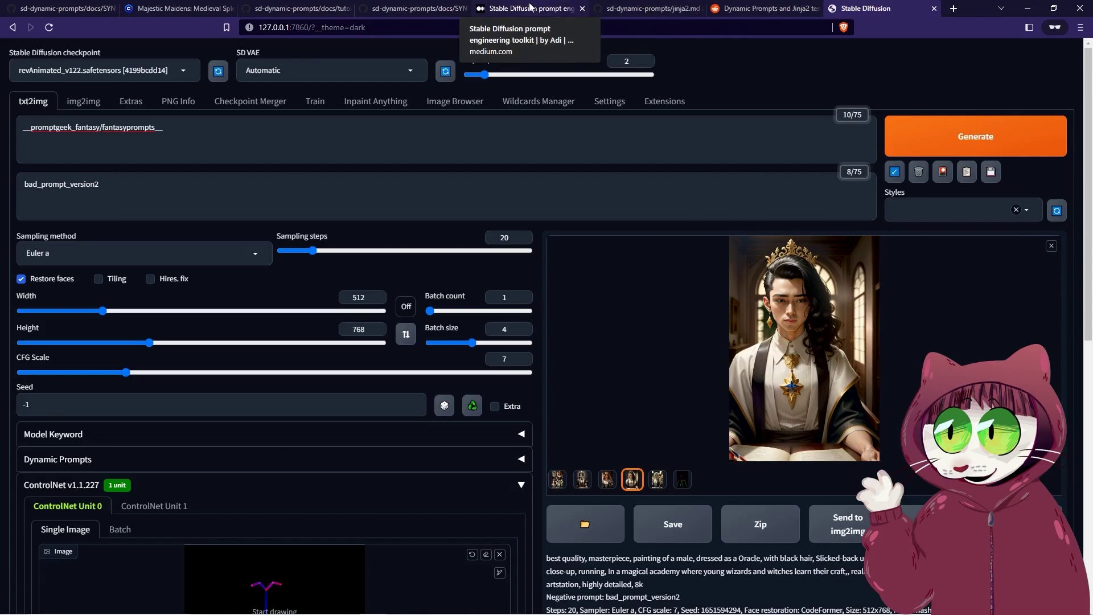
left_click(654, 8)
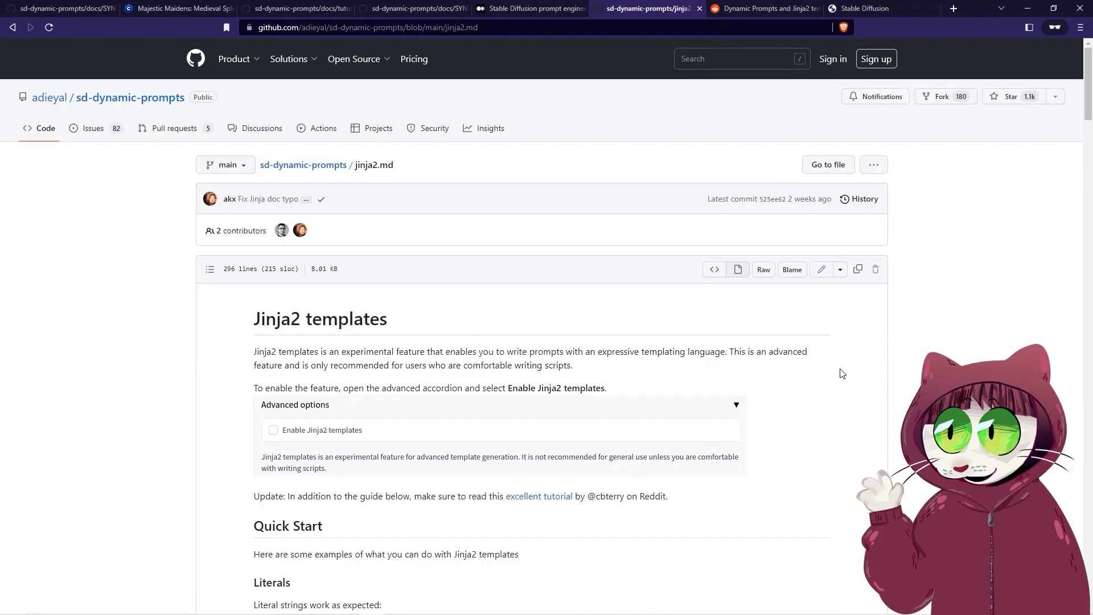
key("ctrl+Tab")
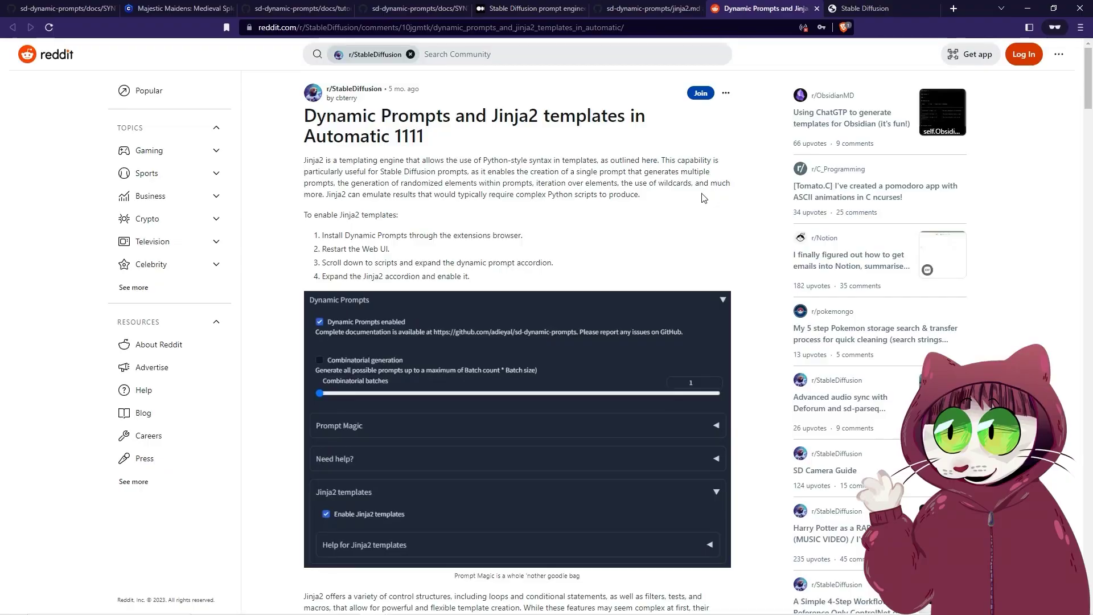
Define a gender variable, ${gender=!{male|female}}, at the very start of the prompt in fantasyprompts.txt in Notepad
mouse_move(477, 610)
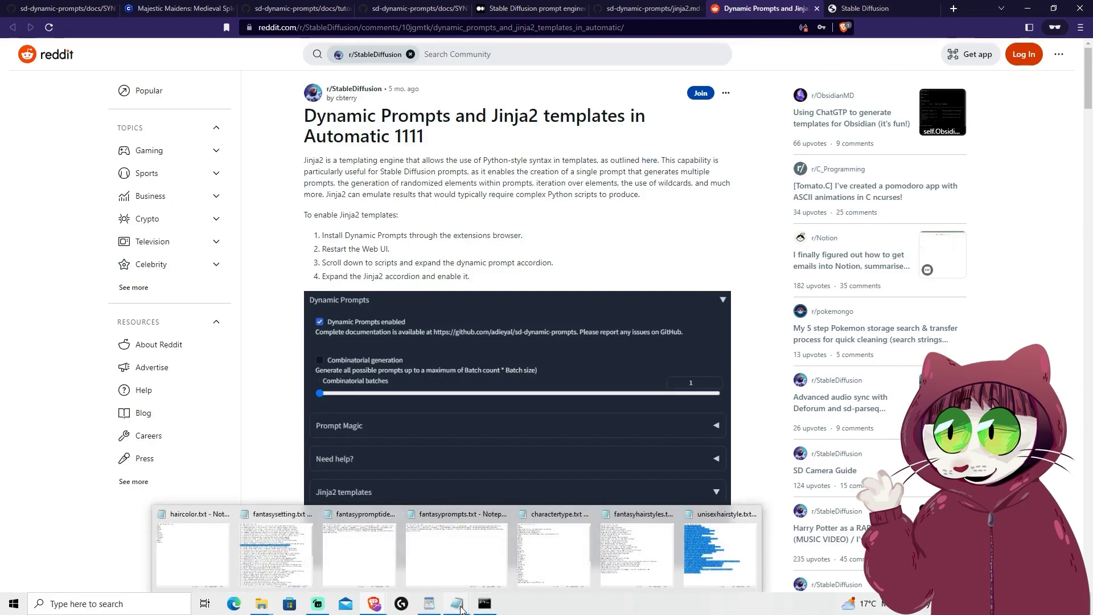
left_click(456, 549)
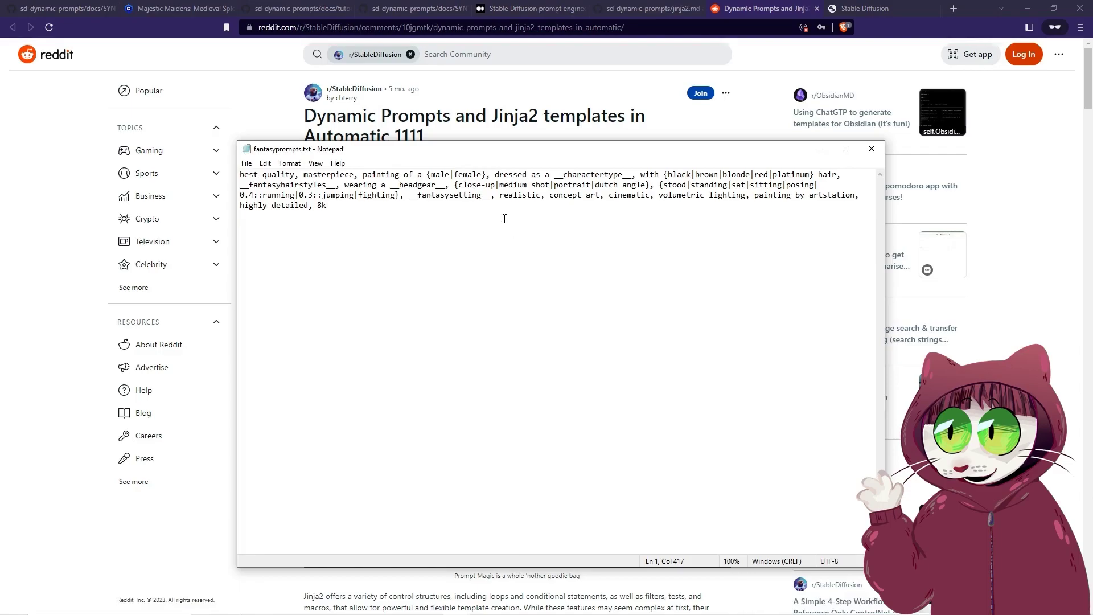
left_click_drag(532, 151, 502, 132)
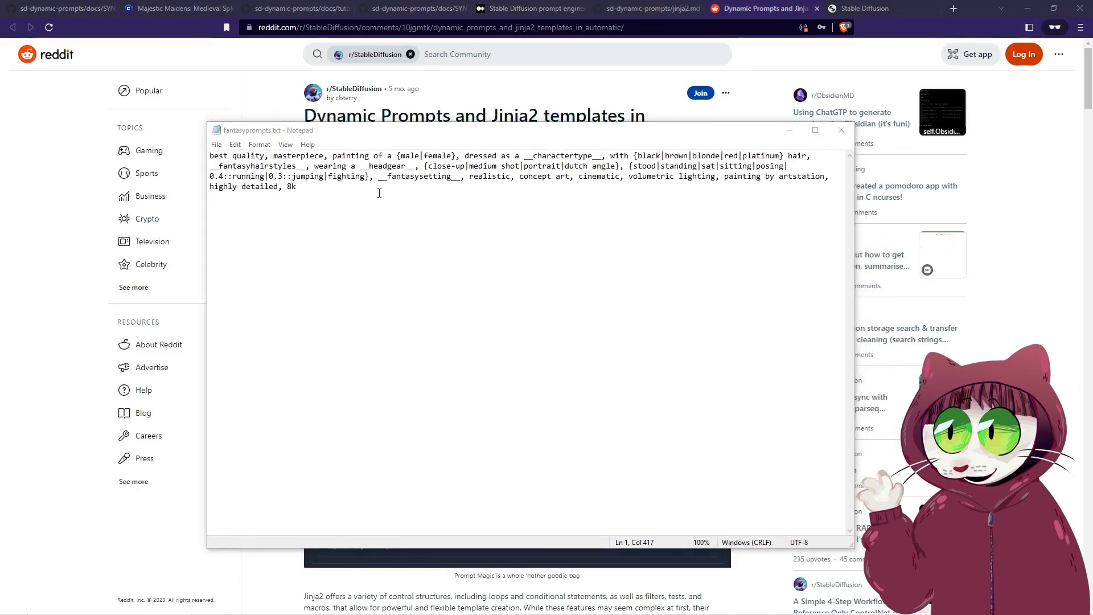
left_click(211, 156)
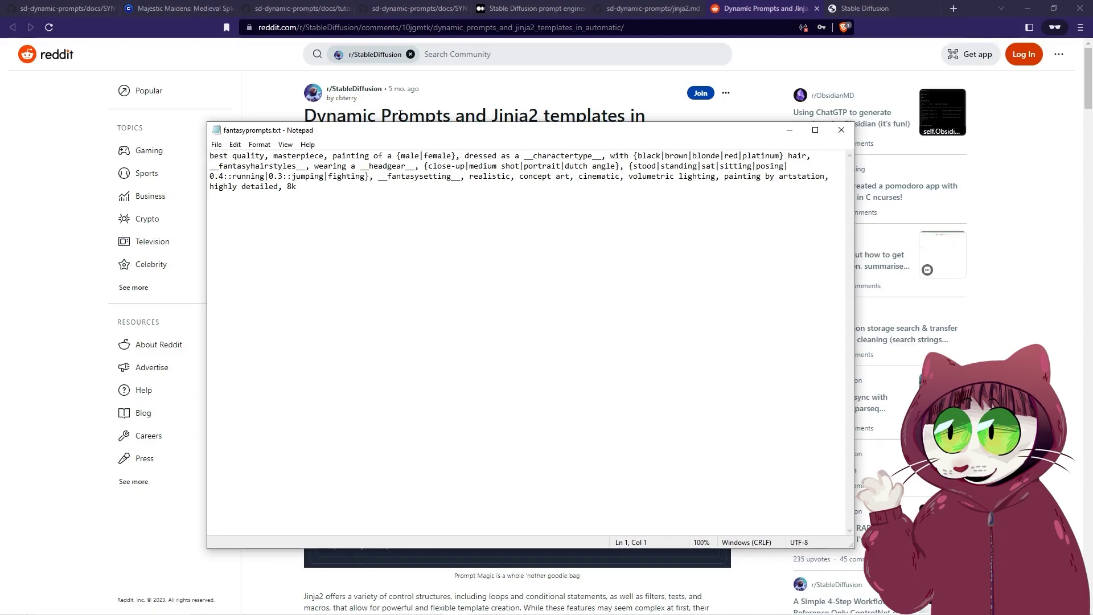
type("$")
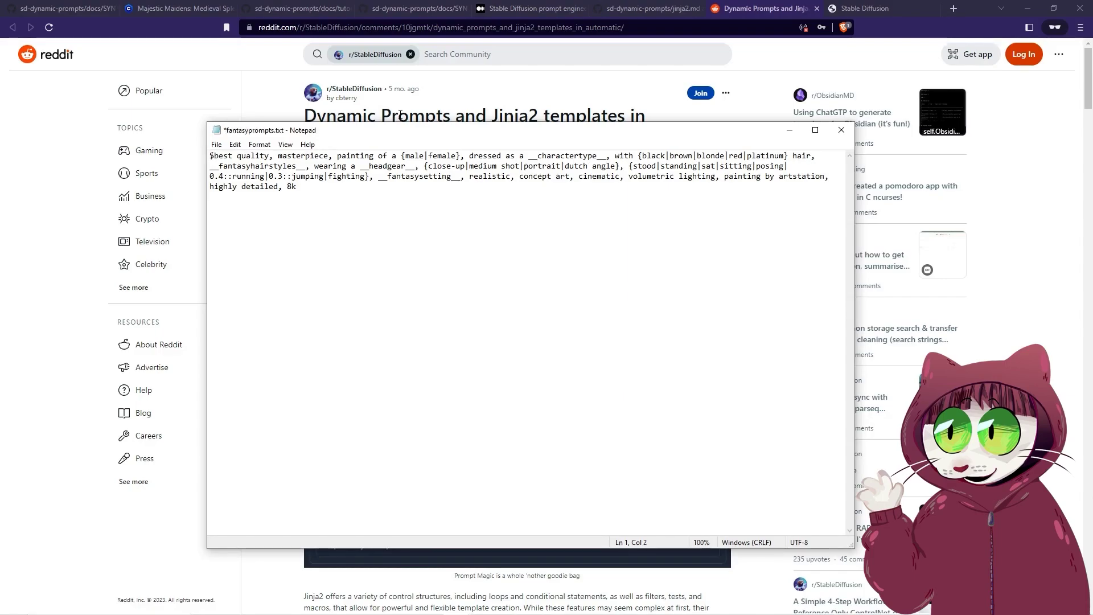
type("{")
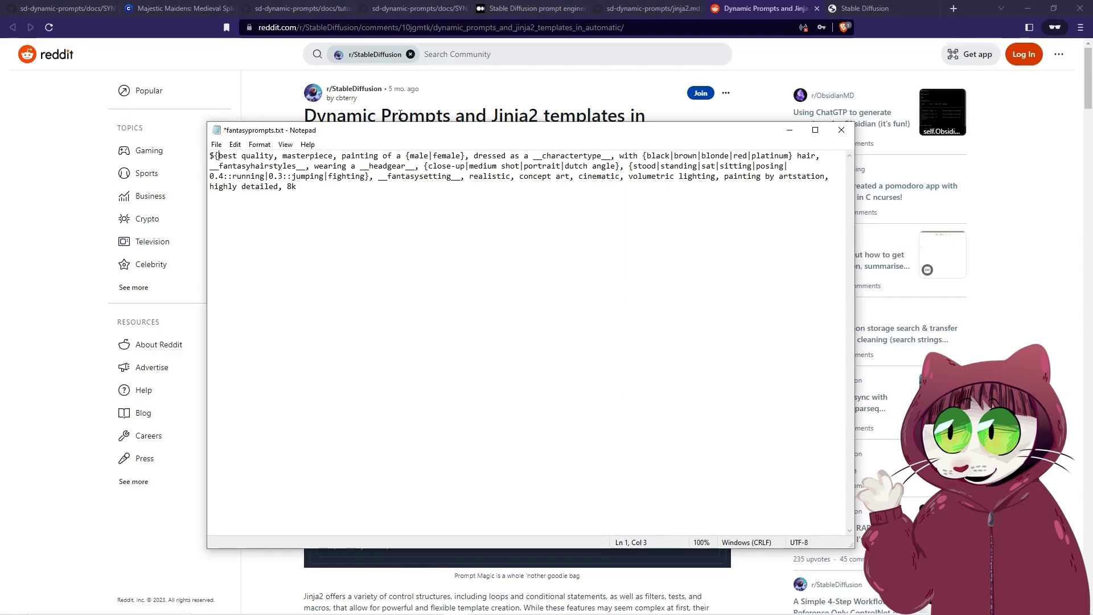
type("gender")
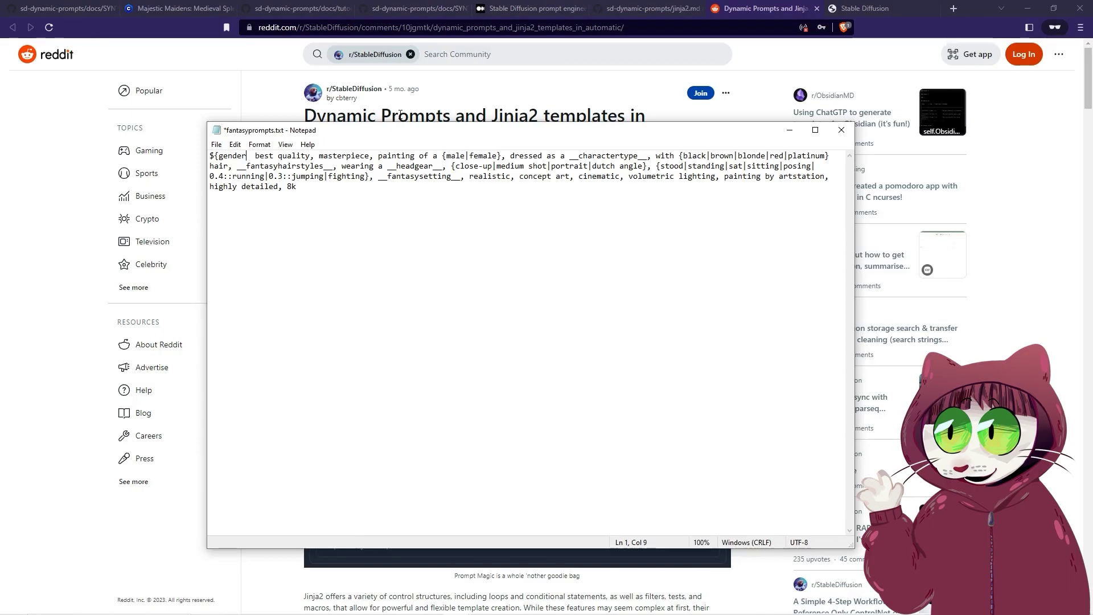
type("  =!")
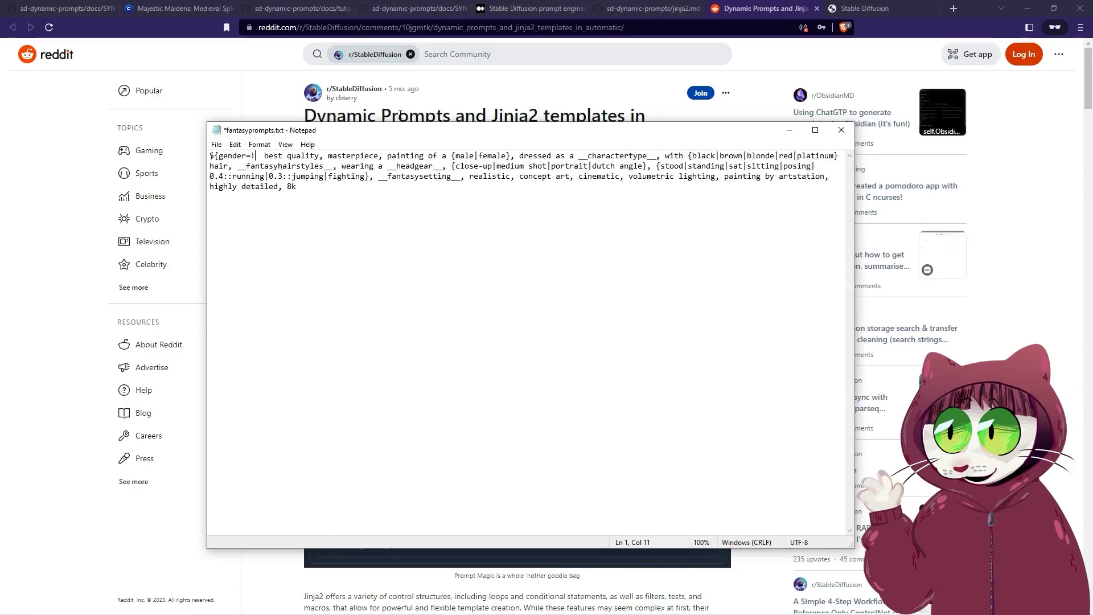
type("{")
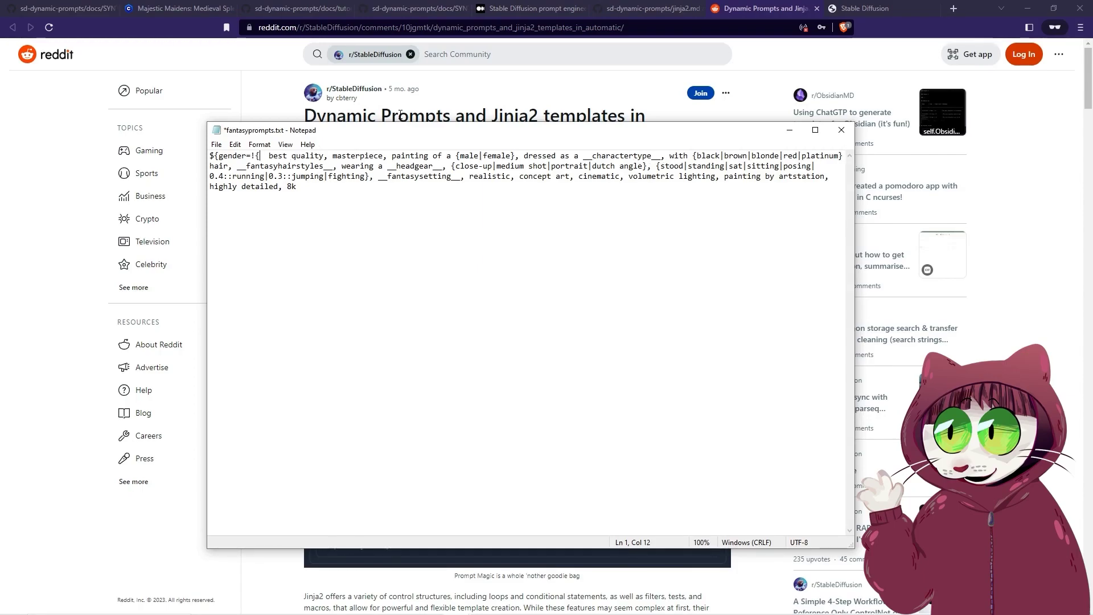
type("male|female}}")
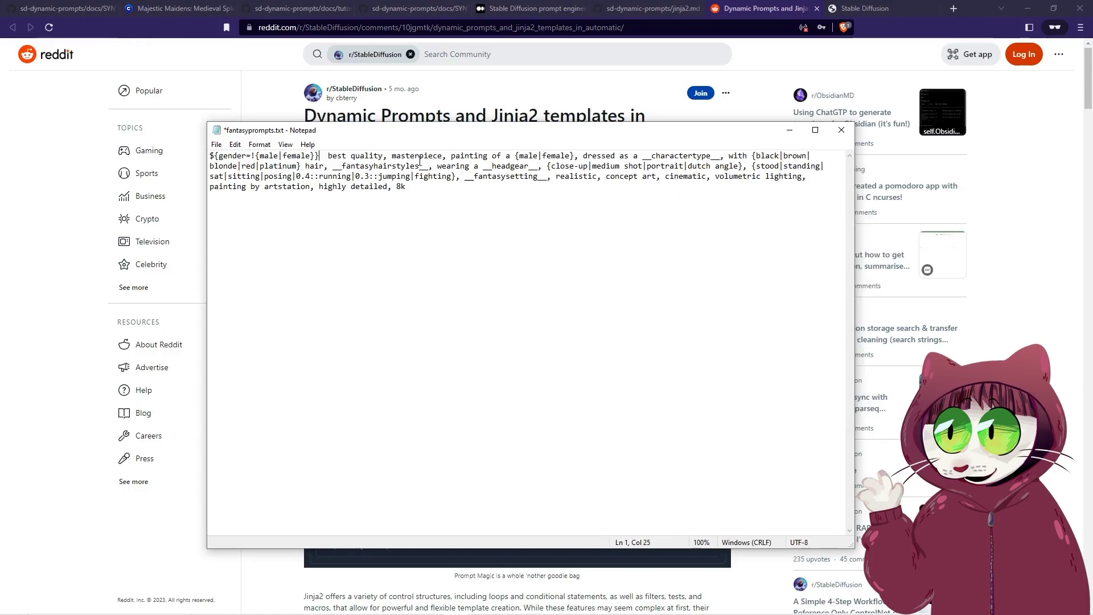
key("Delete")
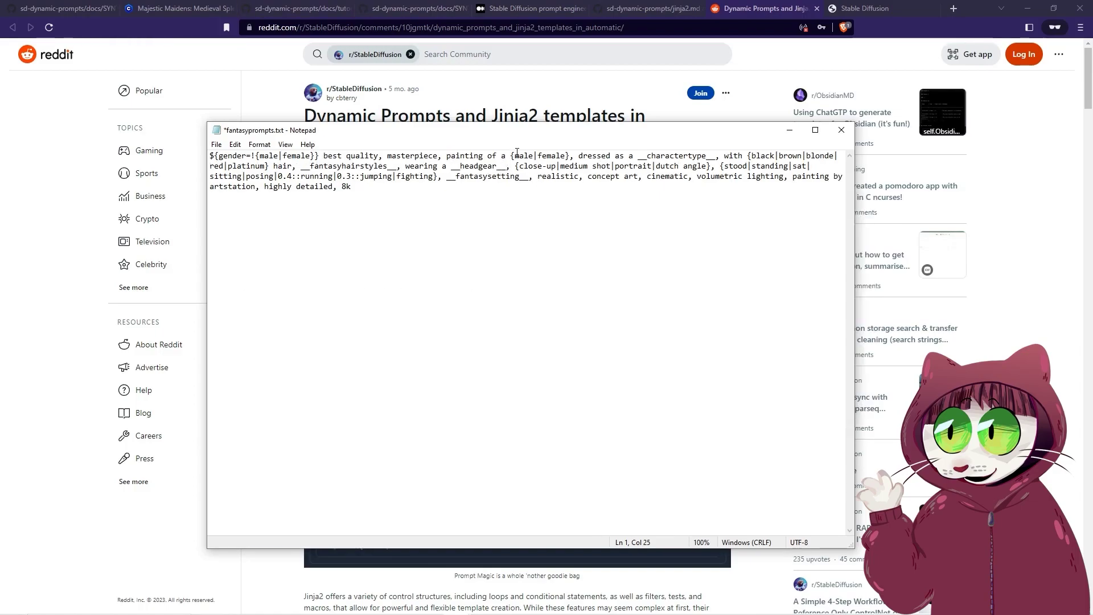
Replace the {male|female} choice after "painting of a" with the variable ${gender}
left_click_drag(512, 155, 569, 156)
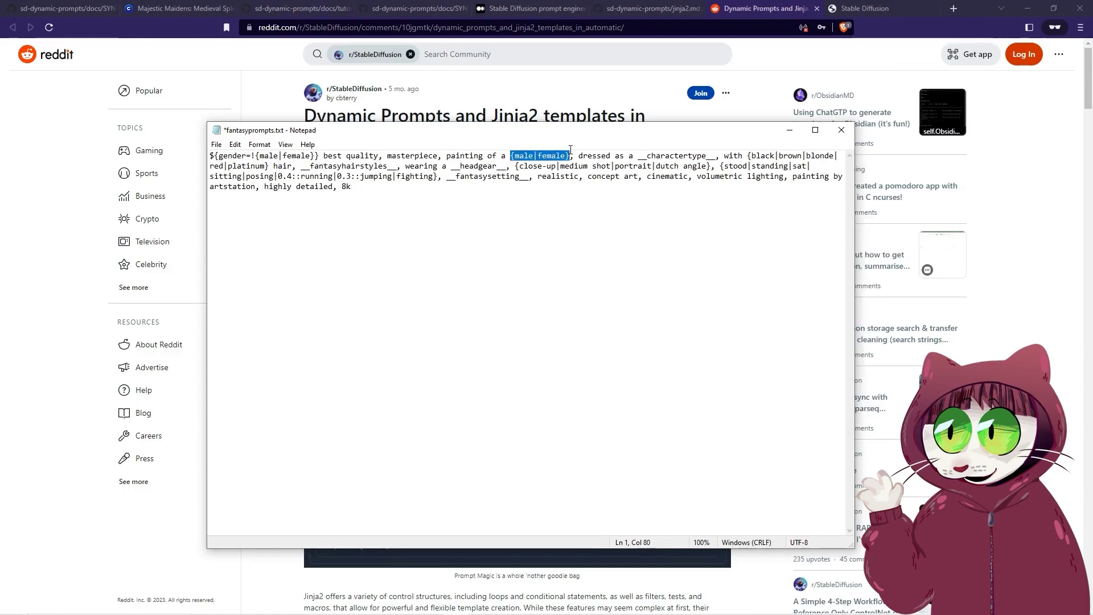
key("Delete")
type("$")
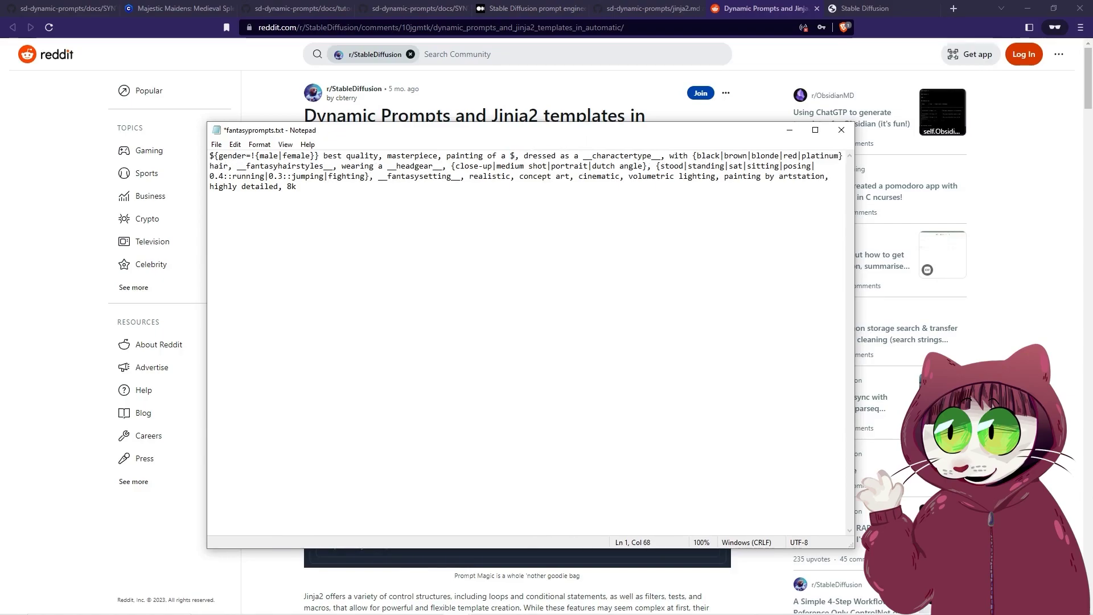
type("{gend")
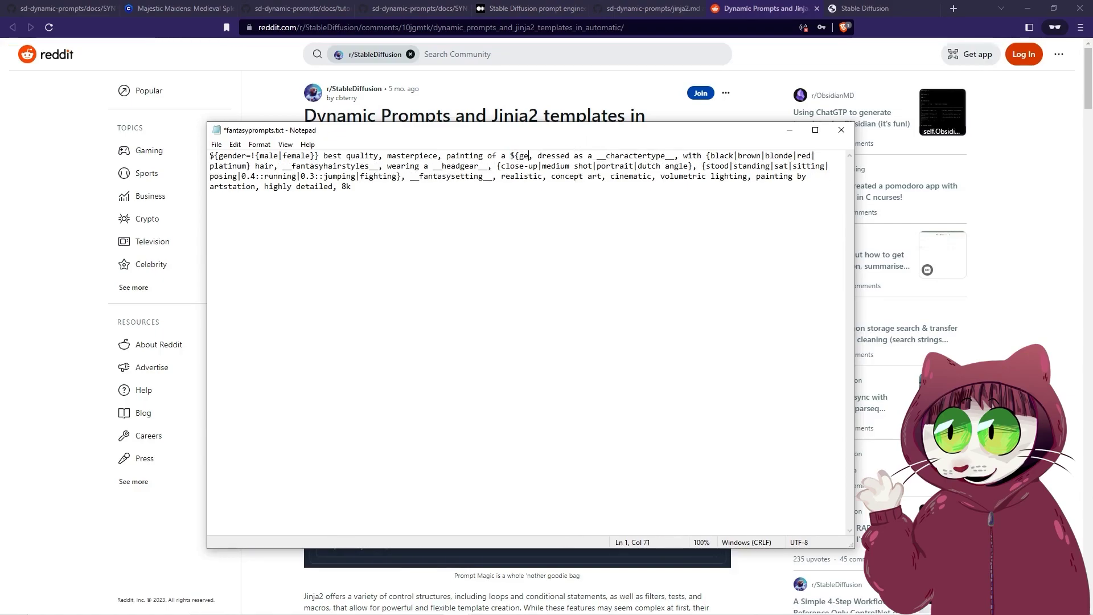
type("er")
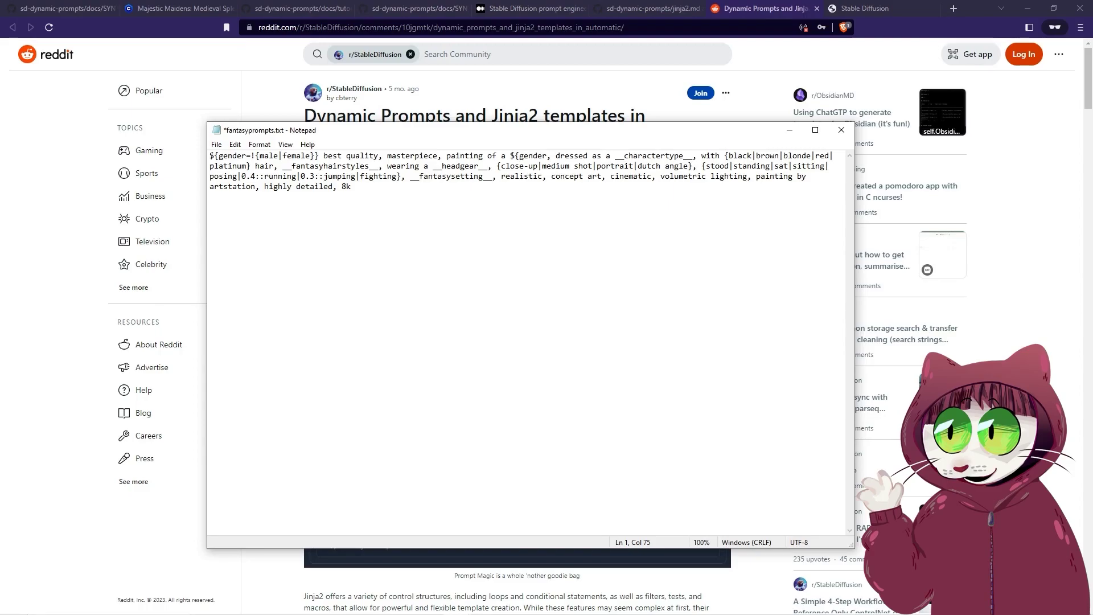
type("}")
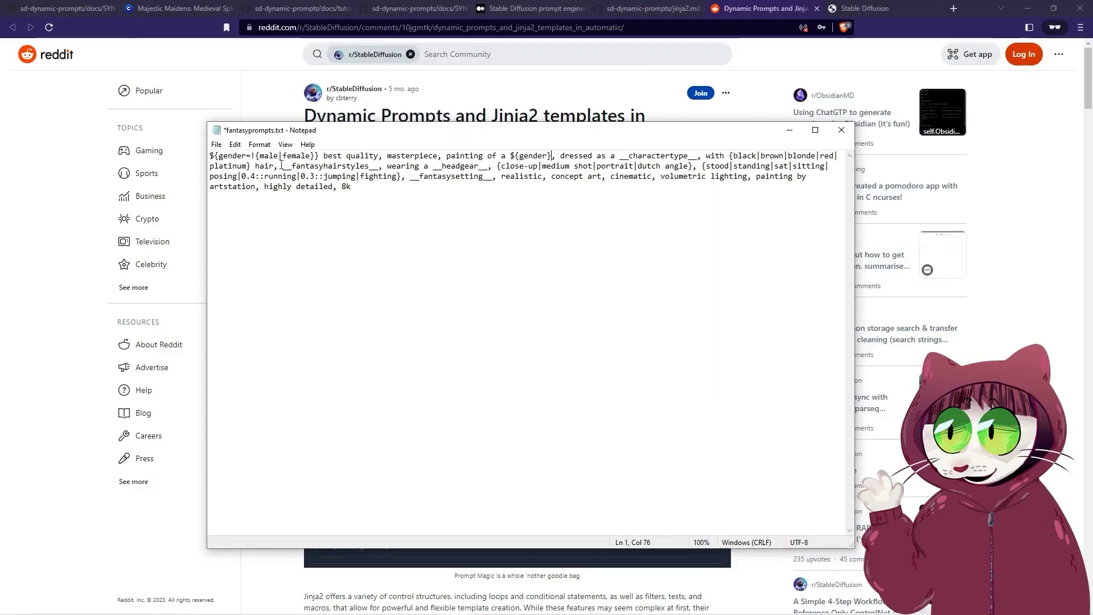
Replace the __fantasyhairstyles__ wildcard with "with a ${gender} fantasy hairstyle" and save fantasyprompts.txt
type("with a ${")
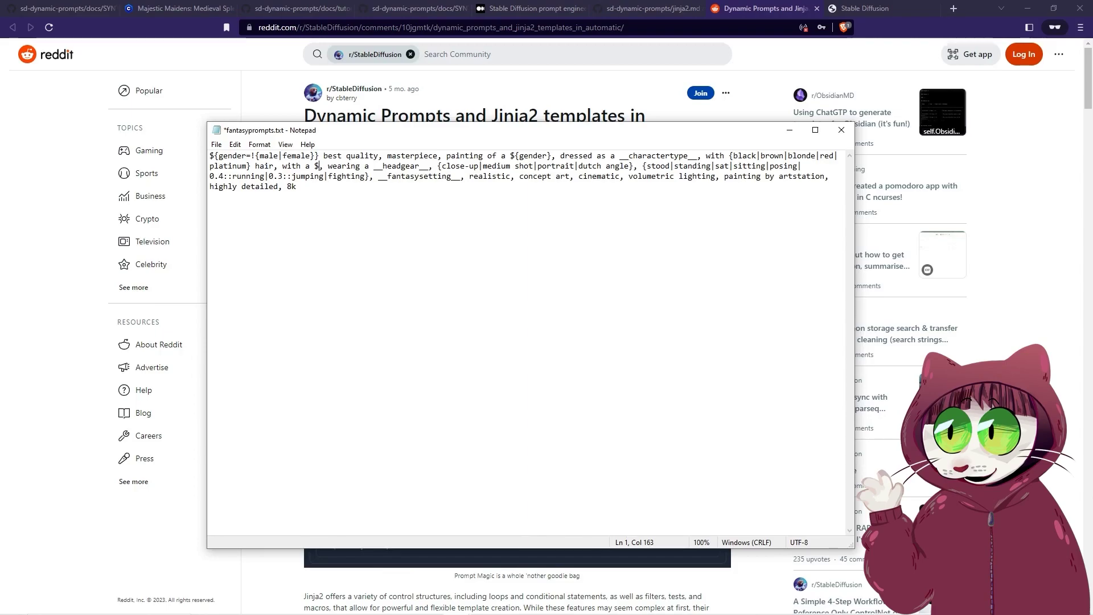
type("gender")
type("} hairs")
key("BackSpace")
key("BackSpace")
key("BackSpace")
key("BackSpace")
key("BackSpace")
type("fantasy hairstyle")
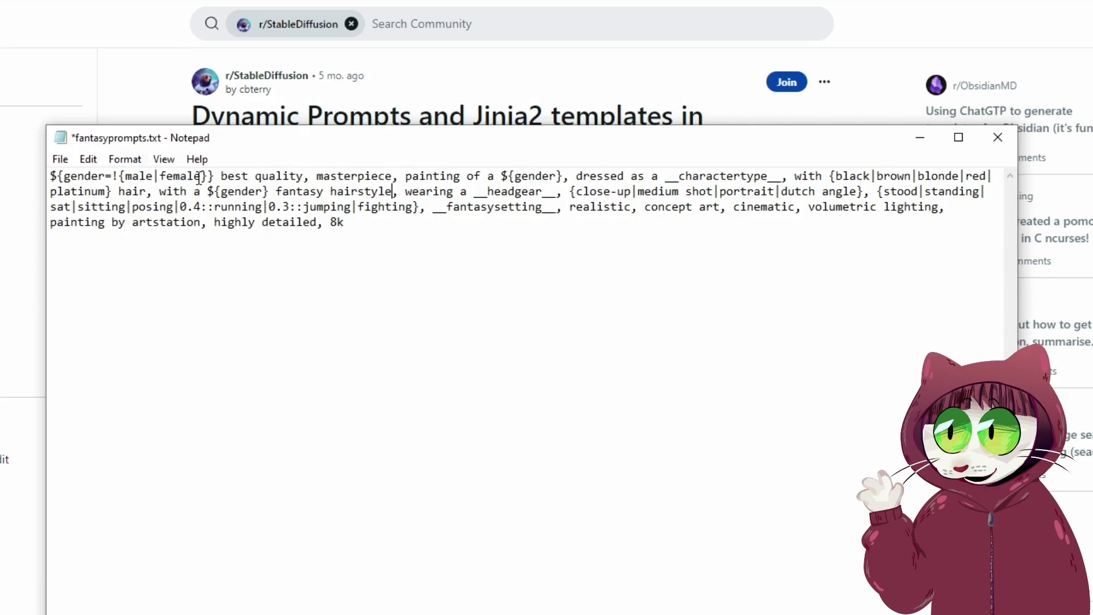
left_click(60, 159)
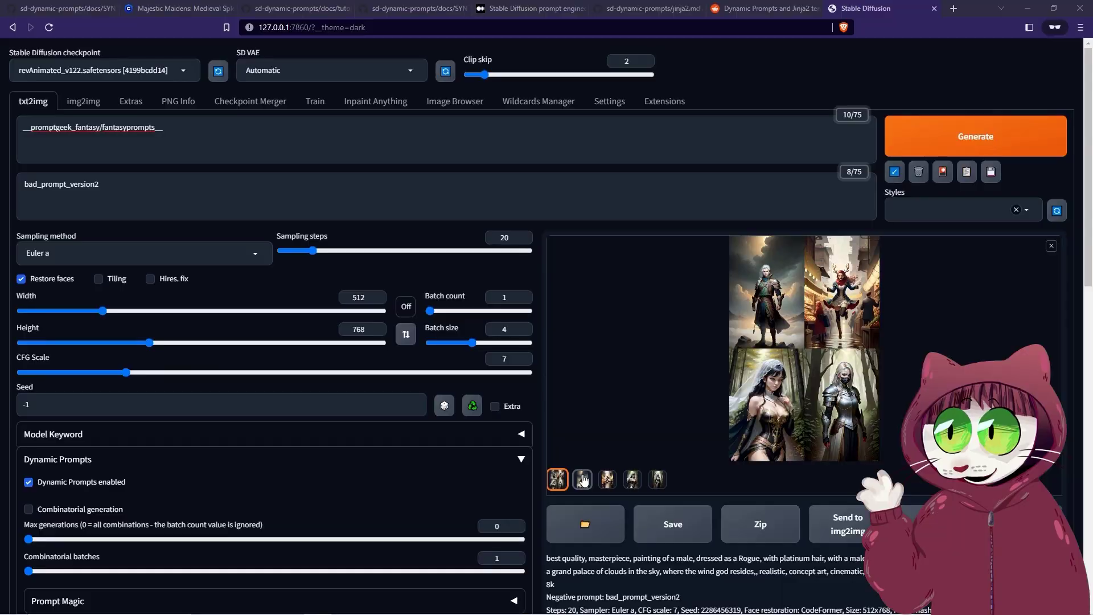
Look through the images generated in Stable Diffusion with the gender variable, comparing the characters individually and at full size
left_click(582, 479)
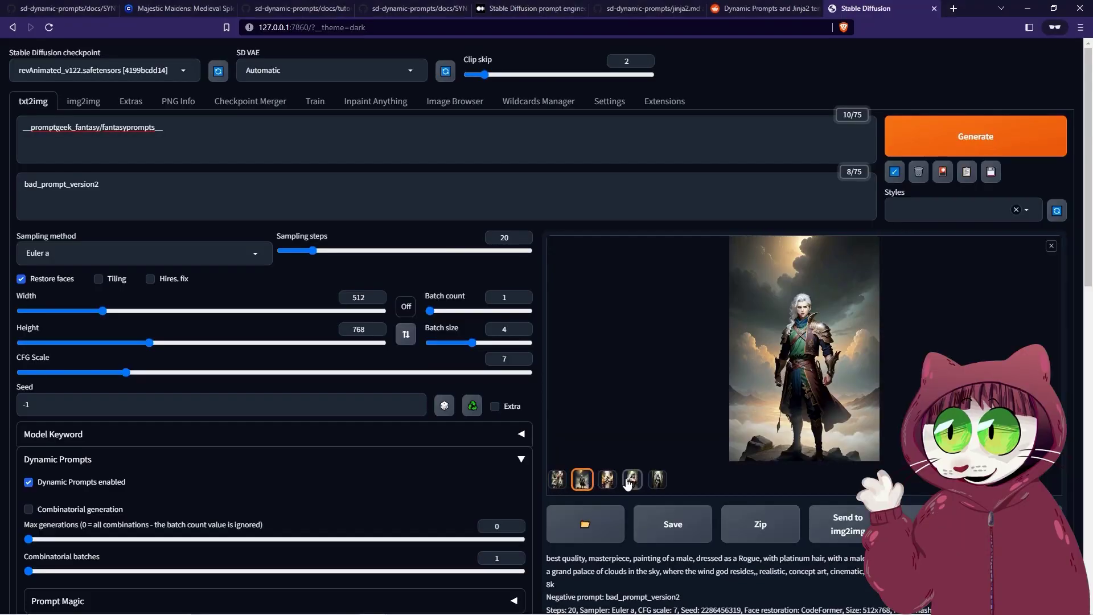
left_click(609, 481)
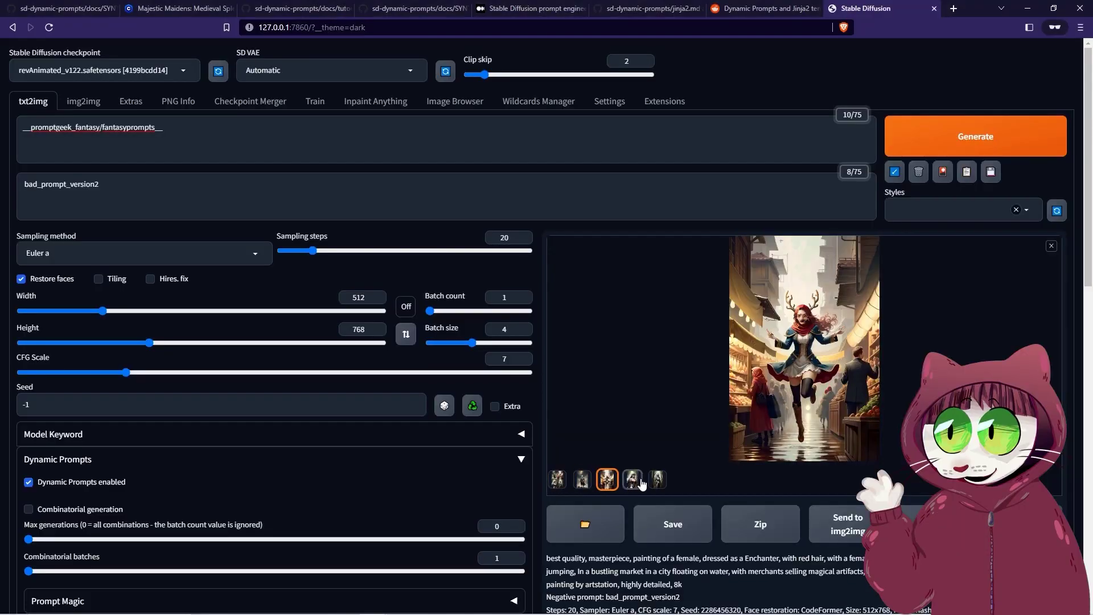
left_click(655, 481)
left_click(583, 481)
left_click(608, 481)
left_click(633, 479)
left_click(633, 479)
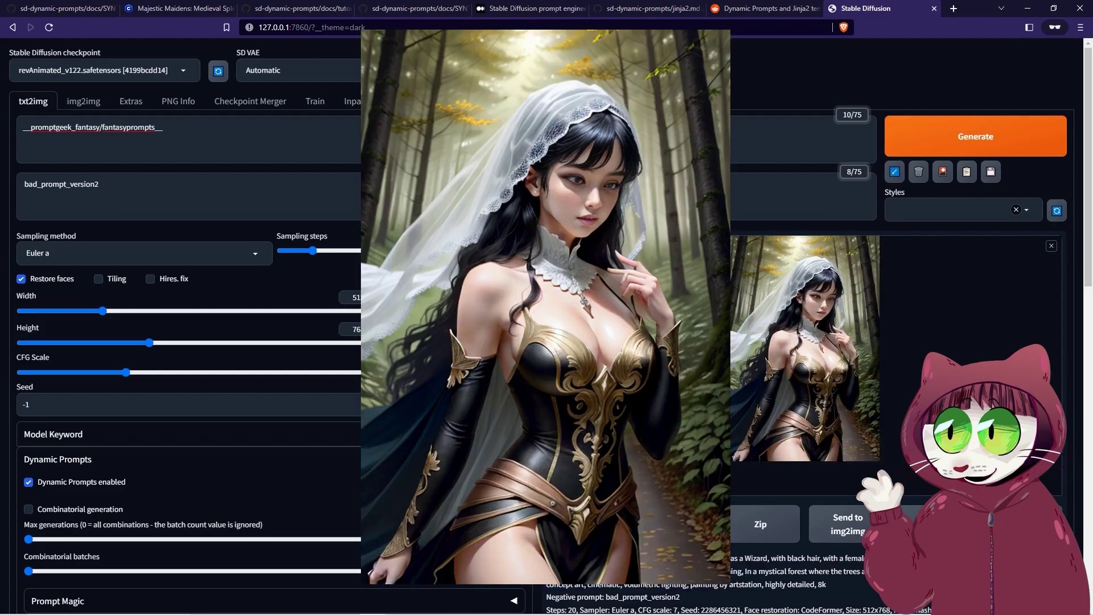
key("Left")
key("Left")
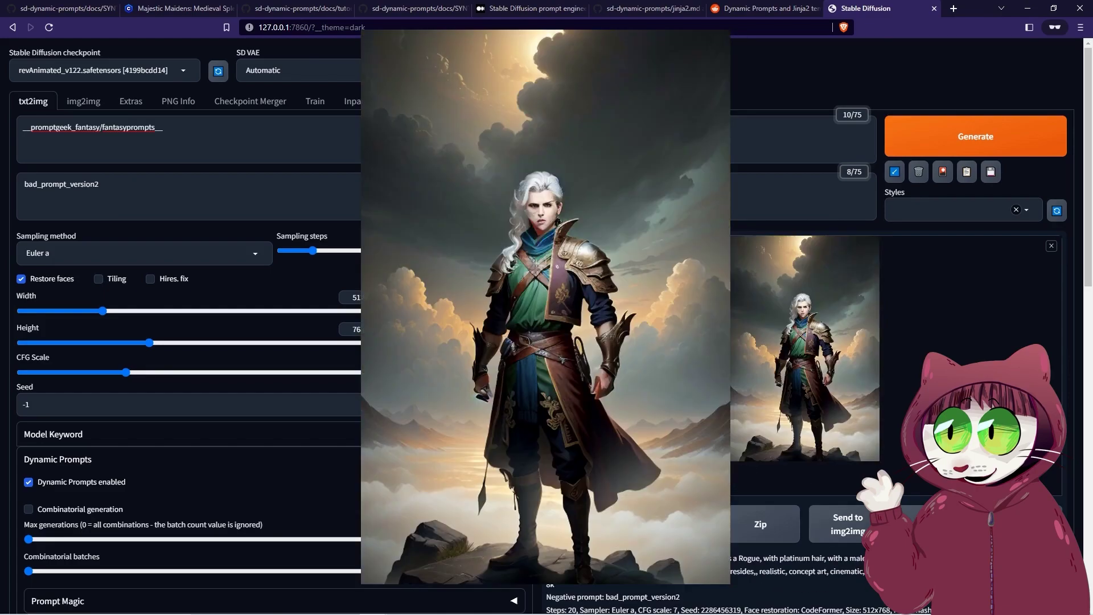
left_click(653, 376)
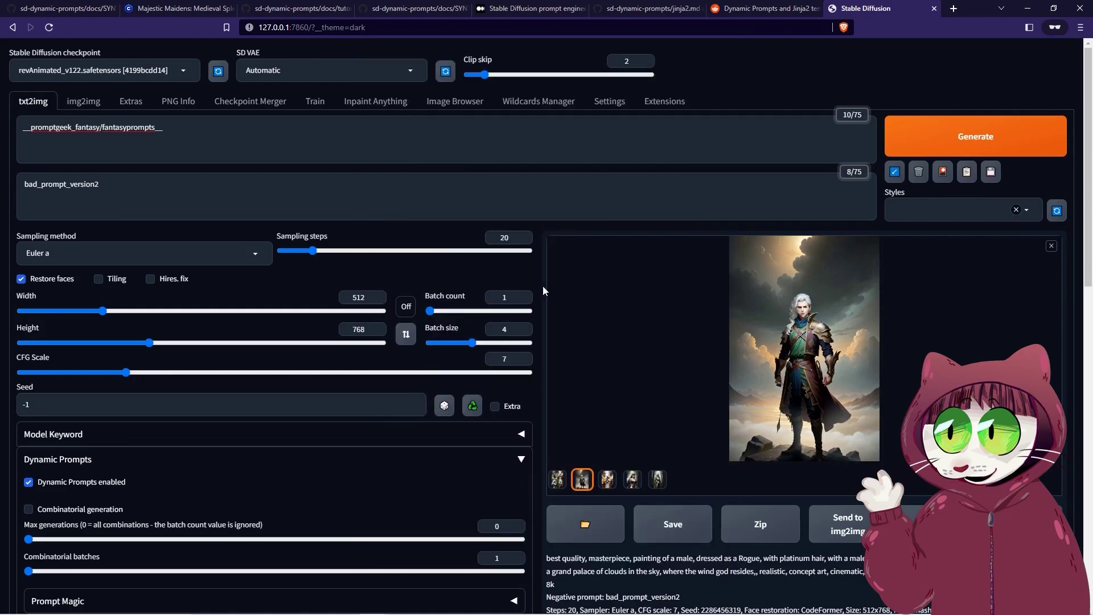
left_click(659, 479)
left_click(632, 480)
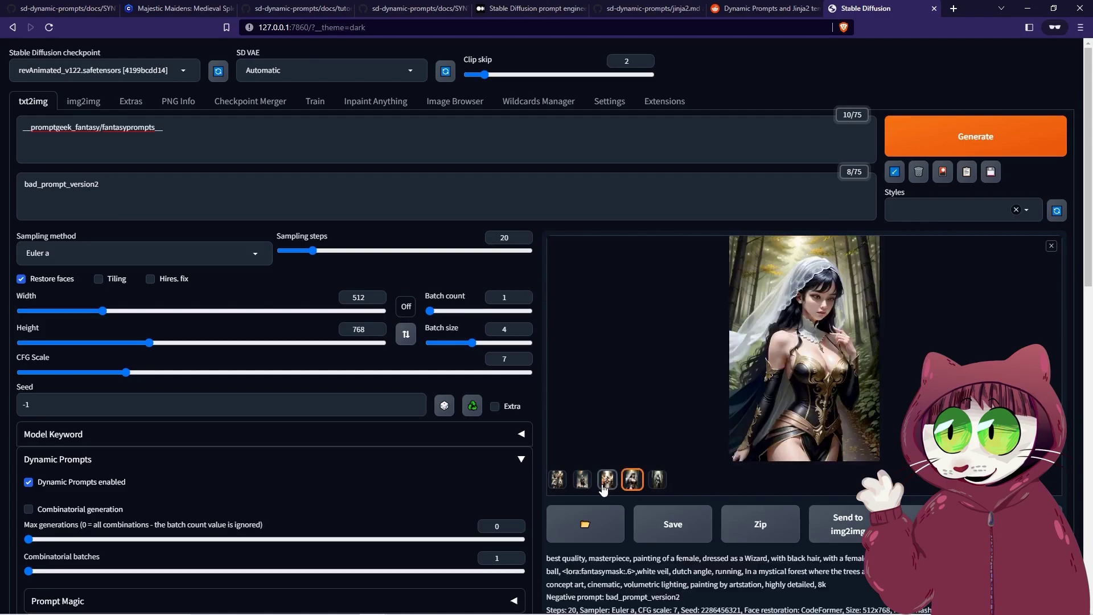
left_click(605, 489)
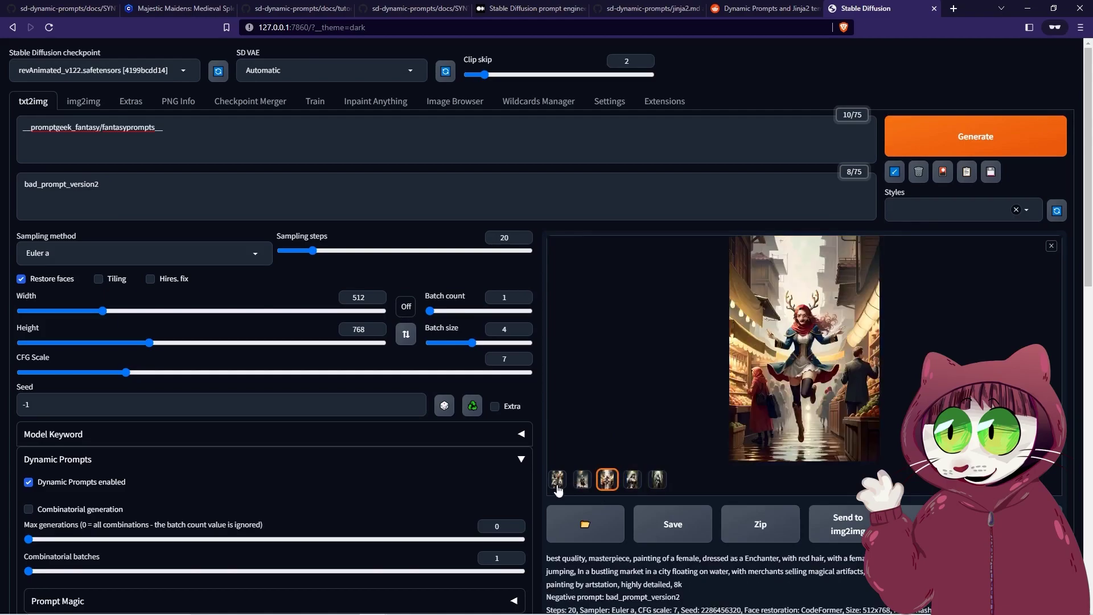
left_click(558, 480)
key("Left")
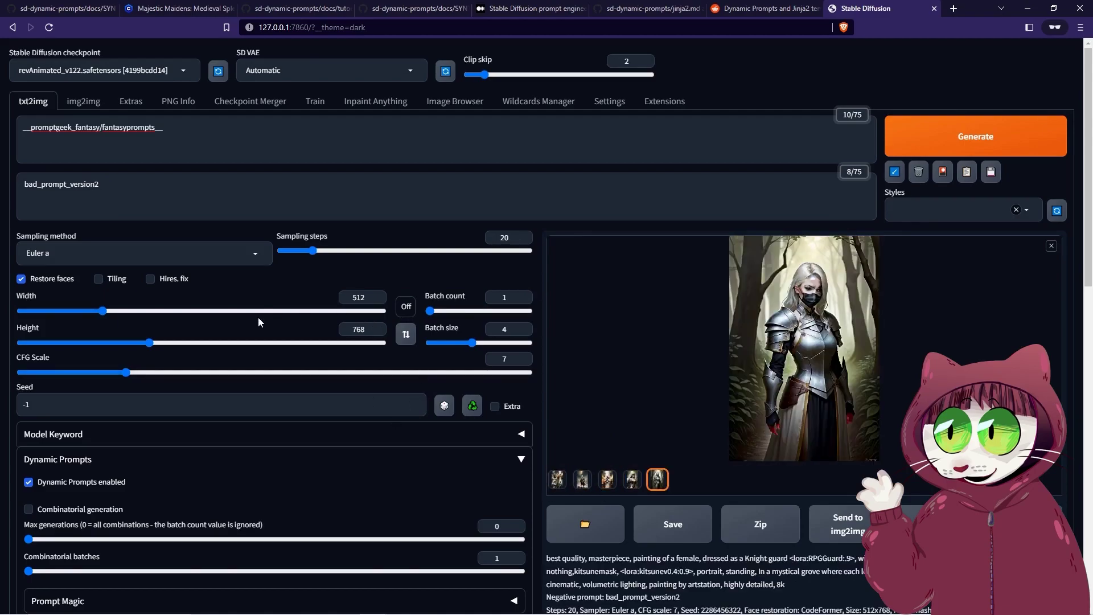
Enable Magic prompt in the Prompt Magic settings of Dynamic Prompts
scroll(225, 371, "down", 4)
scroll(472, 340, "down", 1)
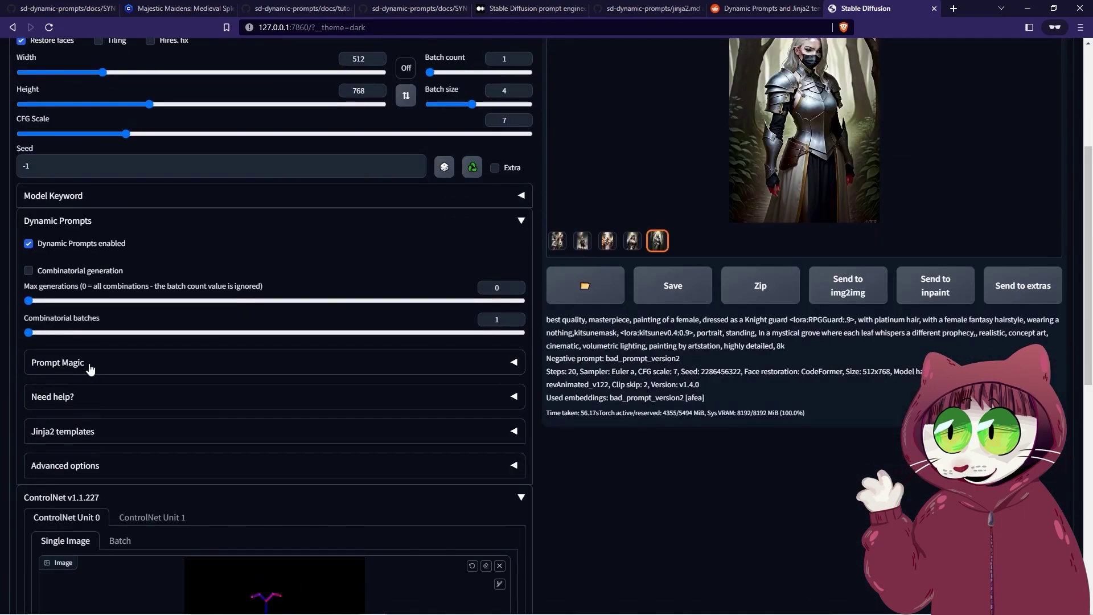
left_click(87, 365)
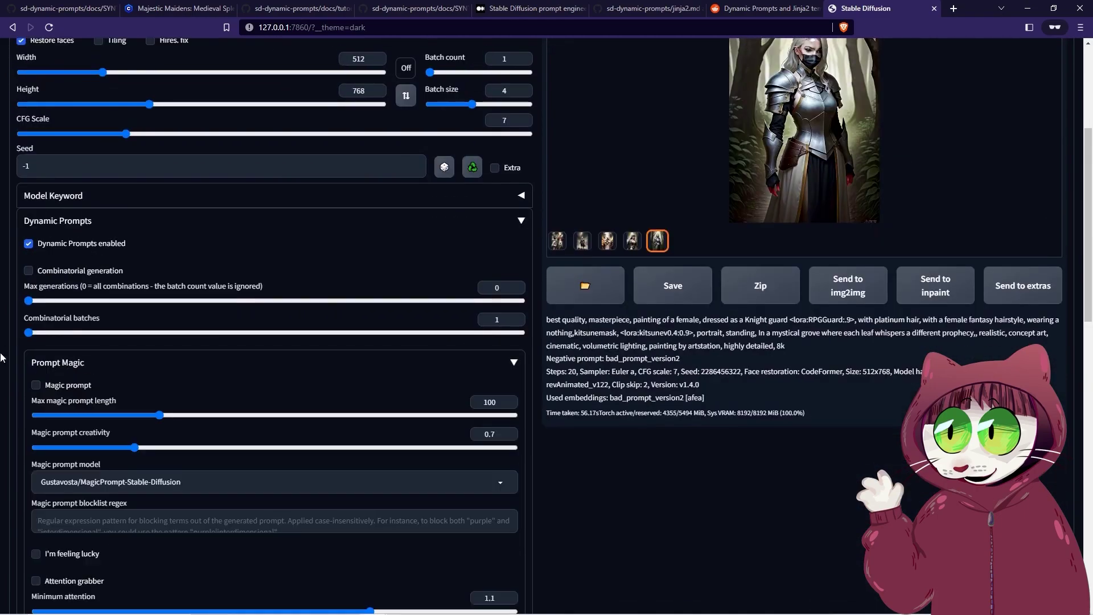
left_click(46, 388)
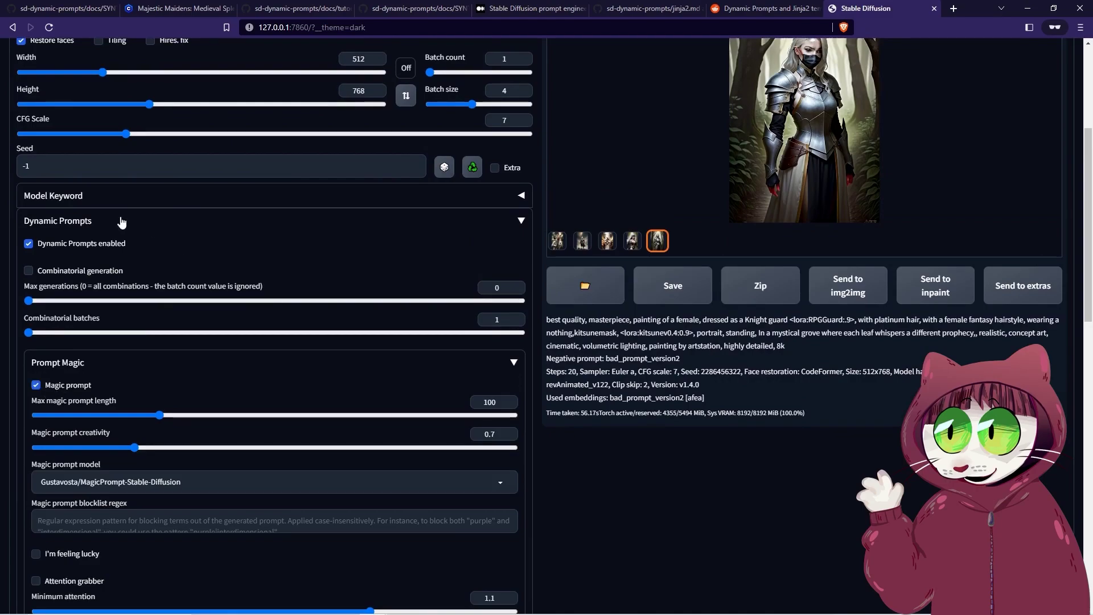
Replace the txt2img prompt with "a woman on a hill" and generate images
scroll(273, 285, "up", 5)
left_click_drag(165, 127, 0, 145)
type("a")
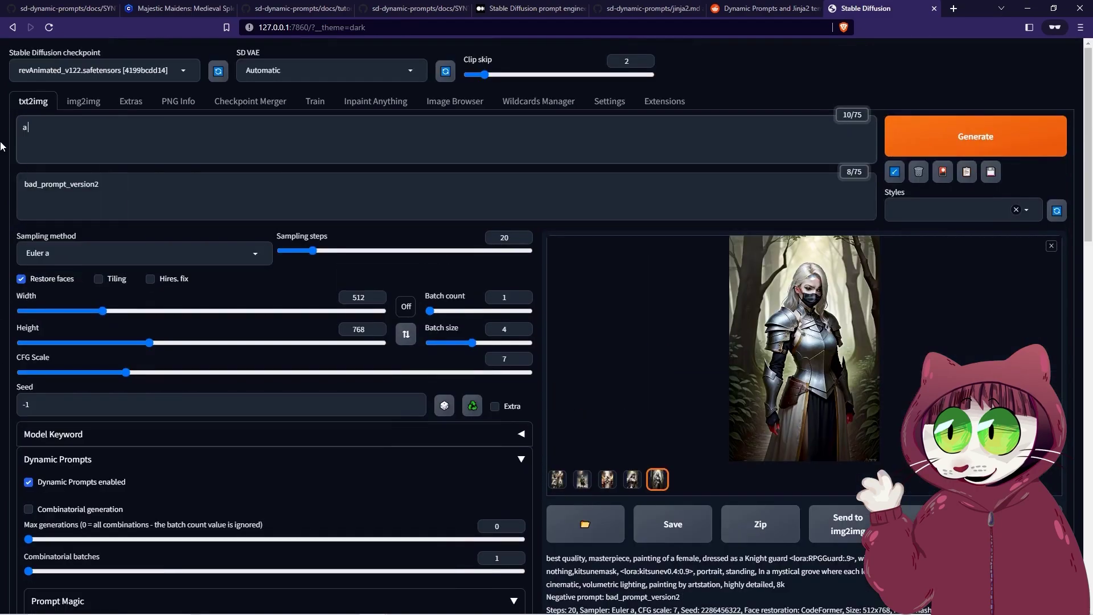
type(" woman on a hill")
left_click(975, 136)
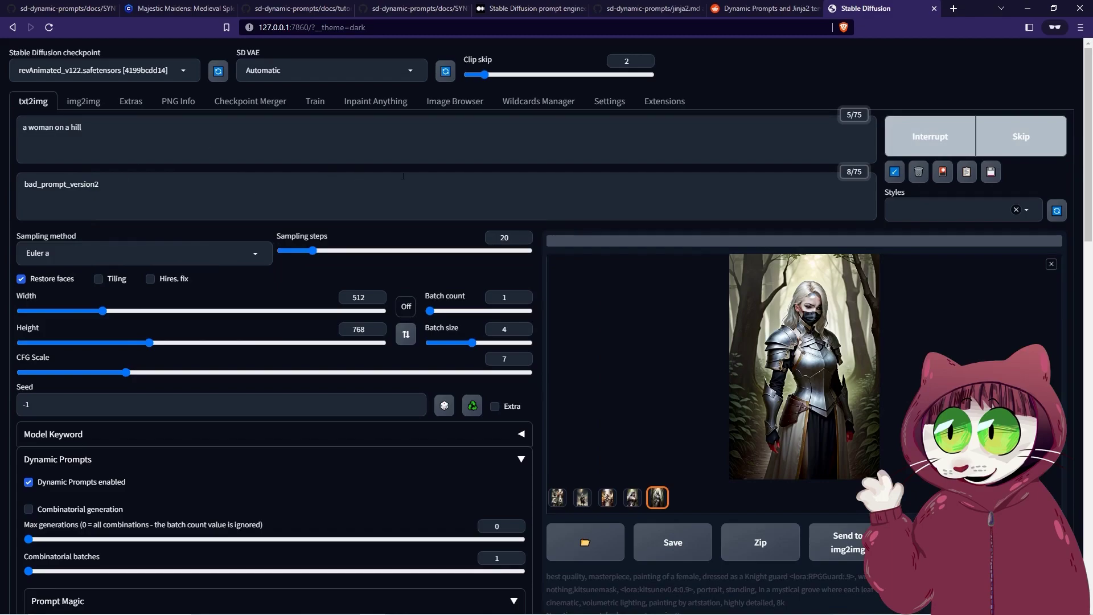
Enable the I'm feeling lucky option in the Prompt Magic settings and generate images again from the same prompt
scroll(262, 262, "down", 2)
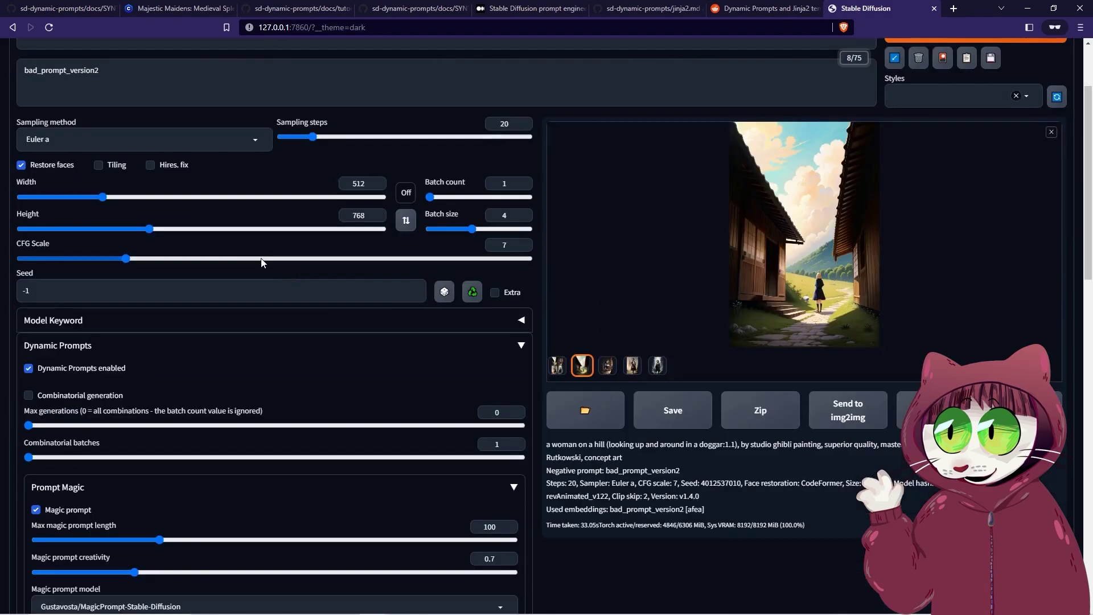
scroll(415, 295, "down", 3)
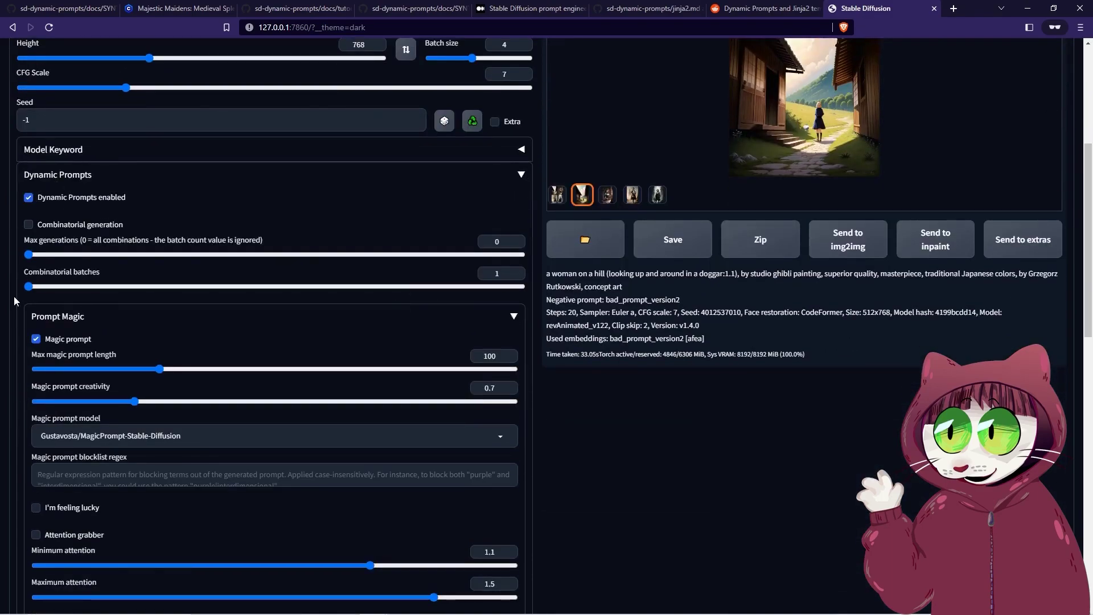
left_click(35, 507)
scroll(237, 531, "up", 5)
left_click(164, 119)
key("ctrl+Return")
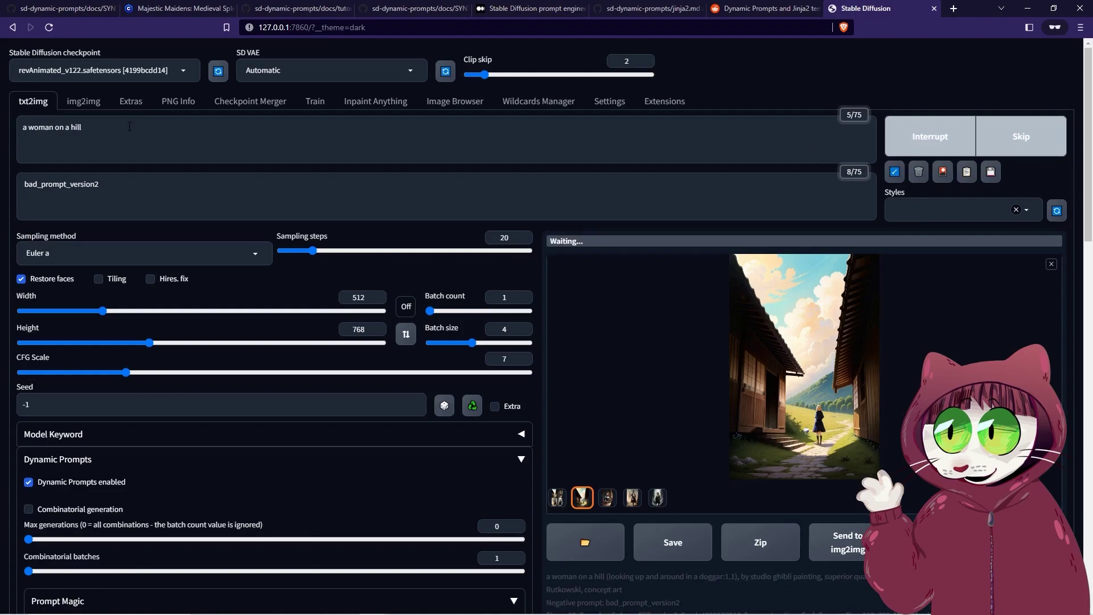